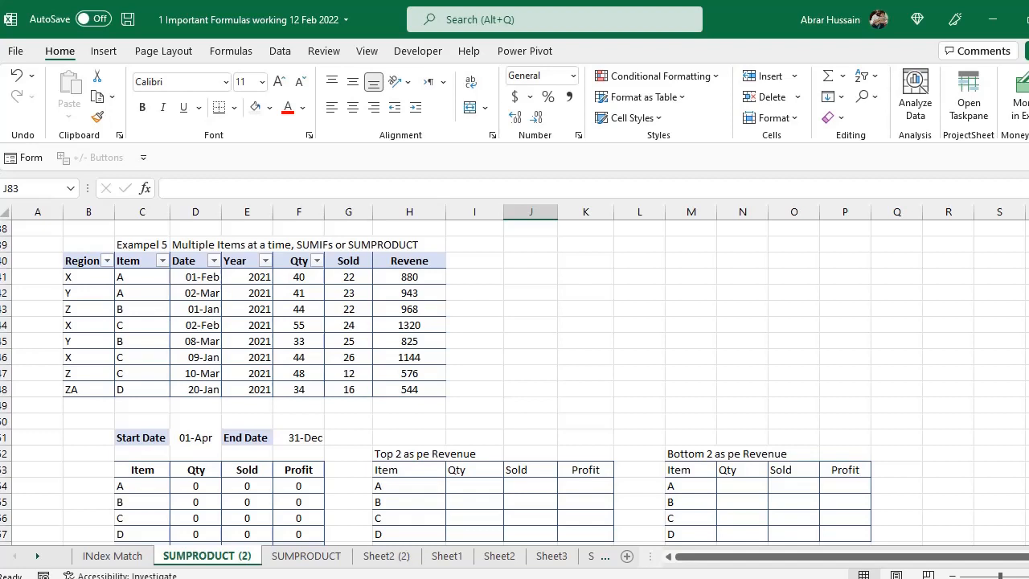
# Review Example 3's data table, its Item, Year, Month and Region criteria, and the Qty column used for the multi-criteria lookup.
pyautogui.scroll(6, 90, 331)
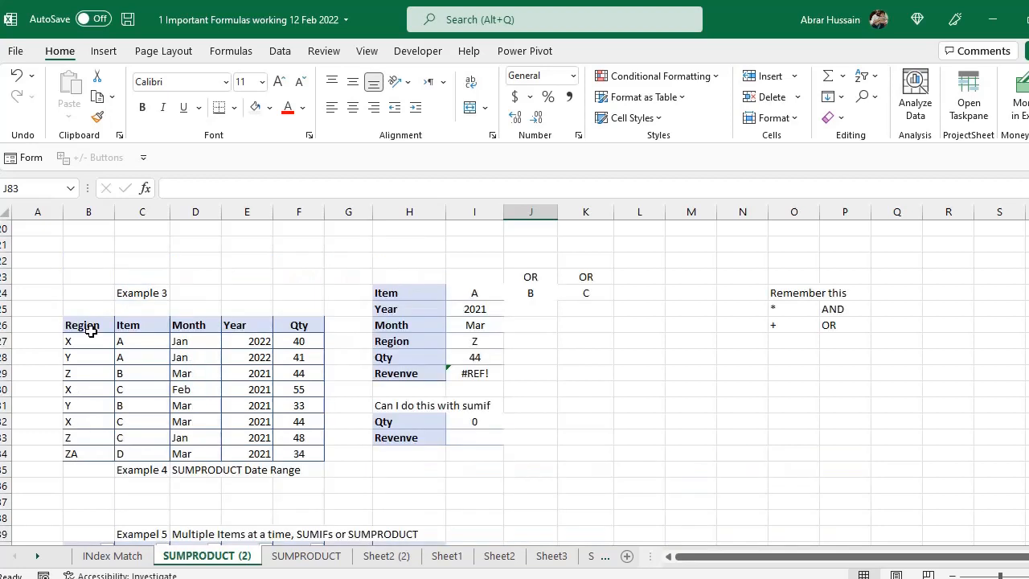
pyautogui.moveTo(91, 331); pyautogui.dragTo(334, 473)
pyautogui.click(471, 293)
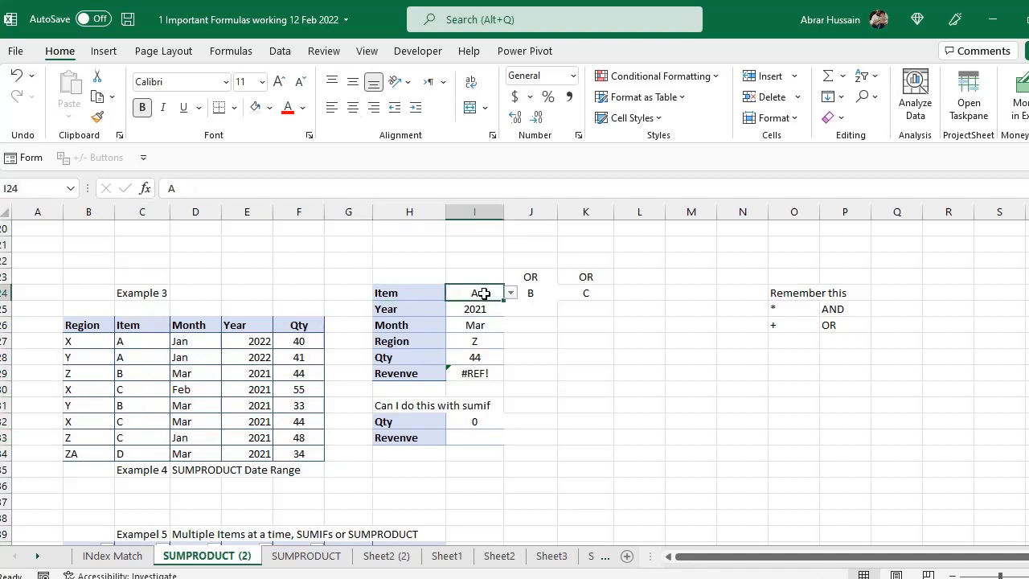
pyautogui.click(384, 320)
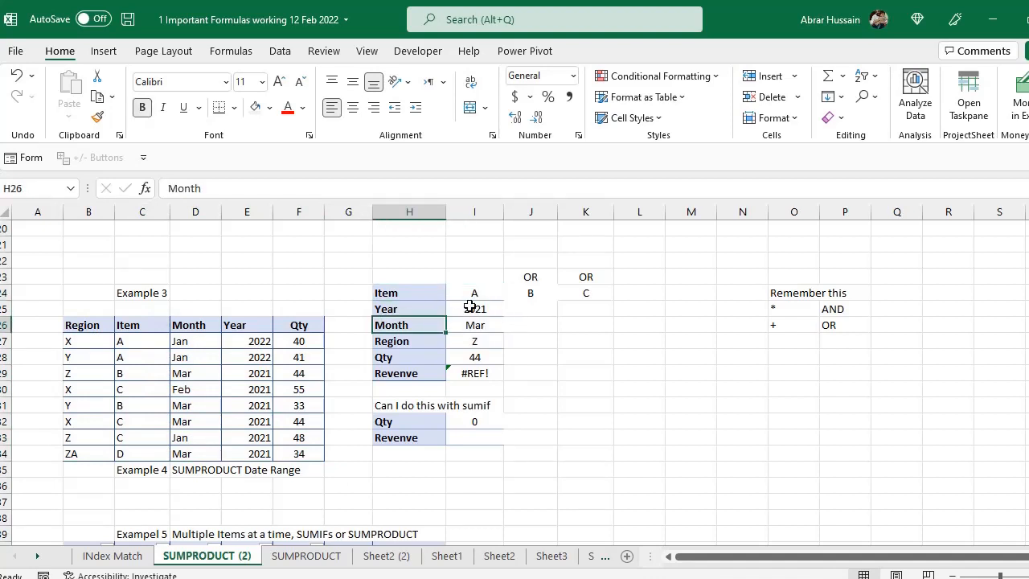
pyautogui.click(469, 306)
pyautogui.click(475, 325)
pyautogui.click(473, 345)
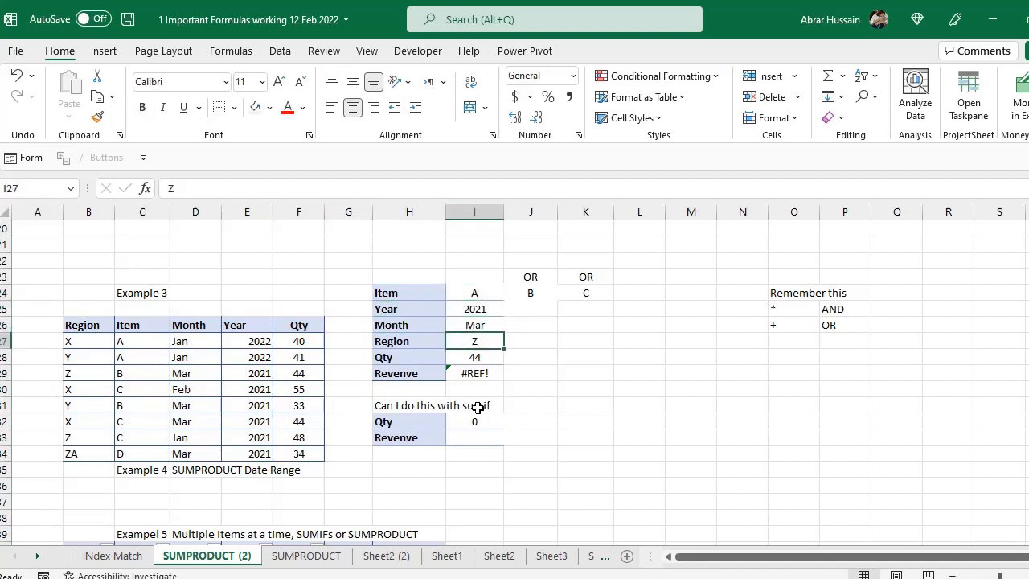
pyautogui.scroll(-2, 472, 418)
pyautogui.scroll(3, 471, 421)
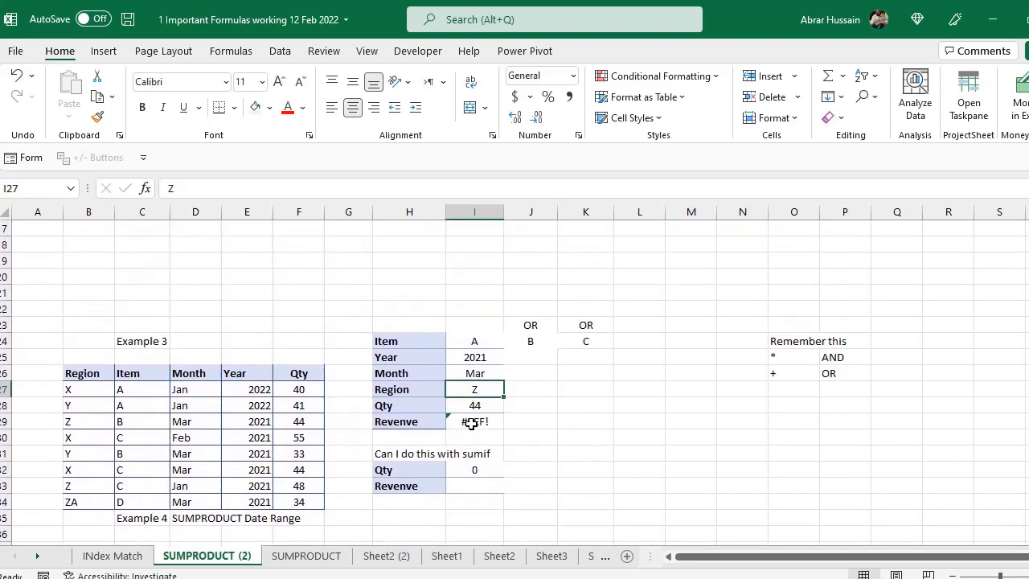
pyautogui.scroll(-1, 471, 424)
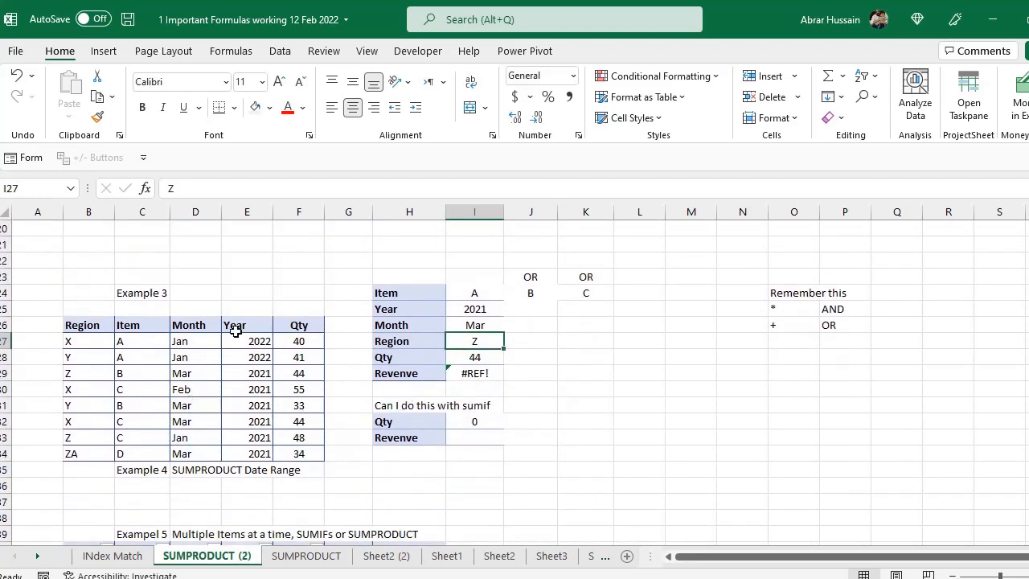
pyautogui.moveTo(299, 325); pyautogui.dragTo(299, 437)
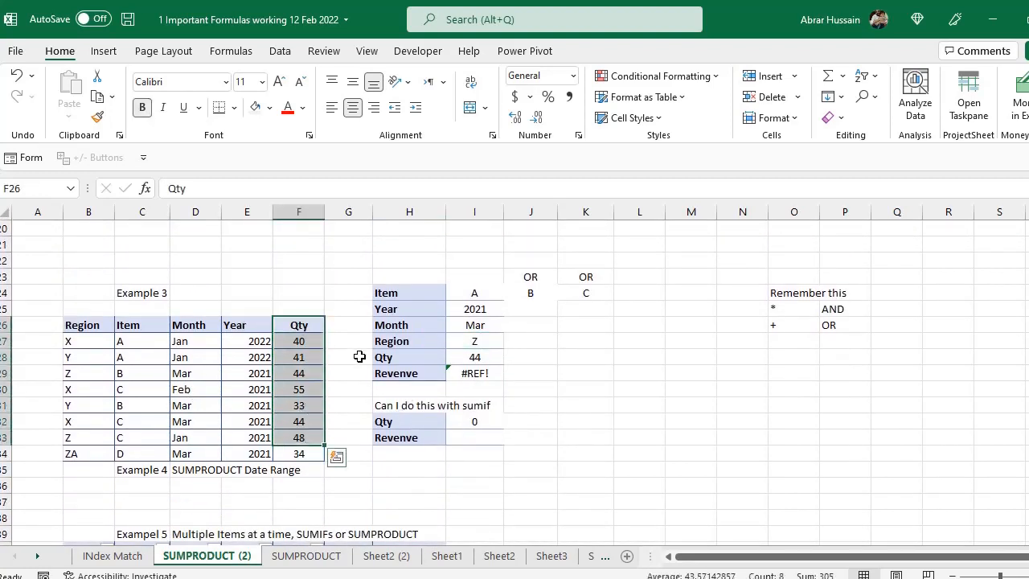
pyautogui.click(454, 434)
# Examine the date range example on the SUMPRODUCT sheet, including its region, item and date criteria and the Qty formula.
pyautogui.hotkey('ctrl', 'pagedown')
pyautogui.click(635, 359)
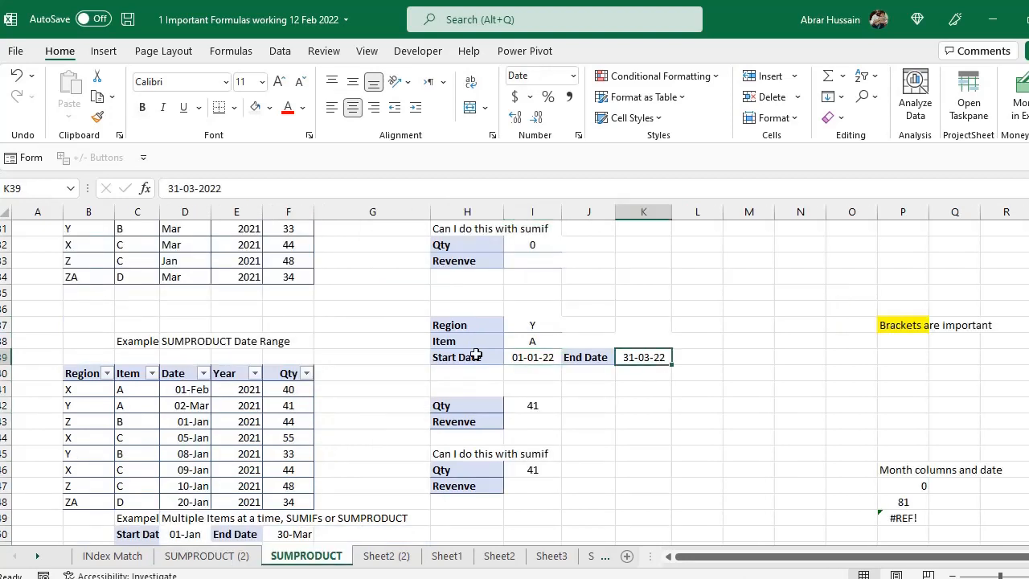
pyautogui.click(476, 356)
pyautogui.click(458, 405)
pyautogui.click(538, 406)
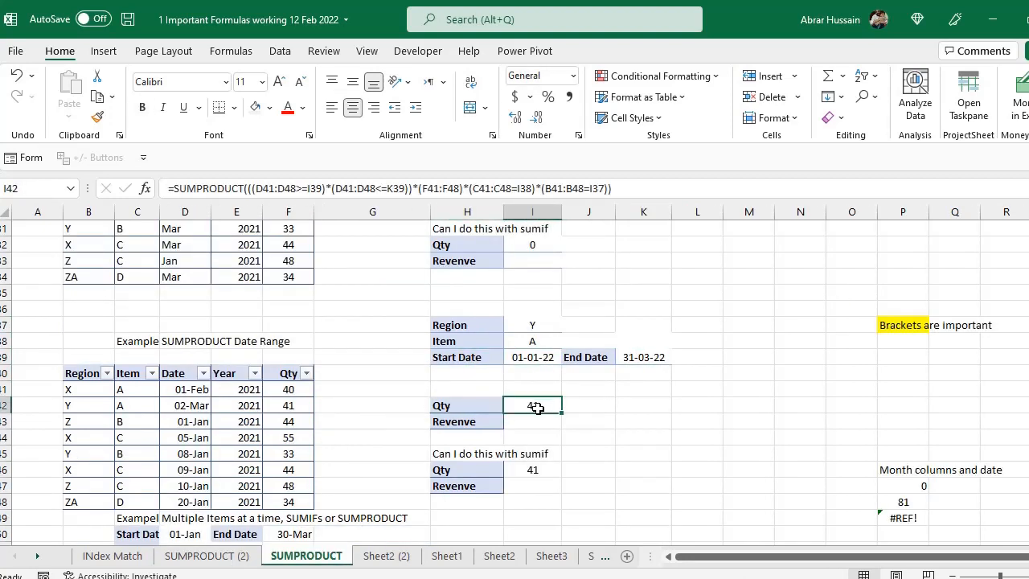
pyautogui.click(453, 421)
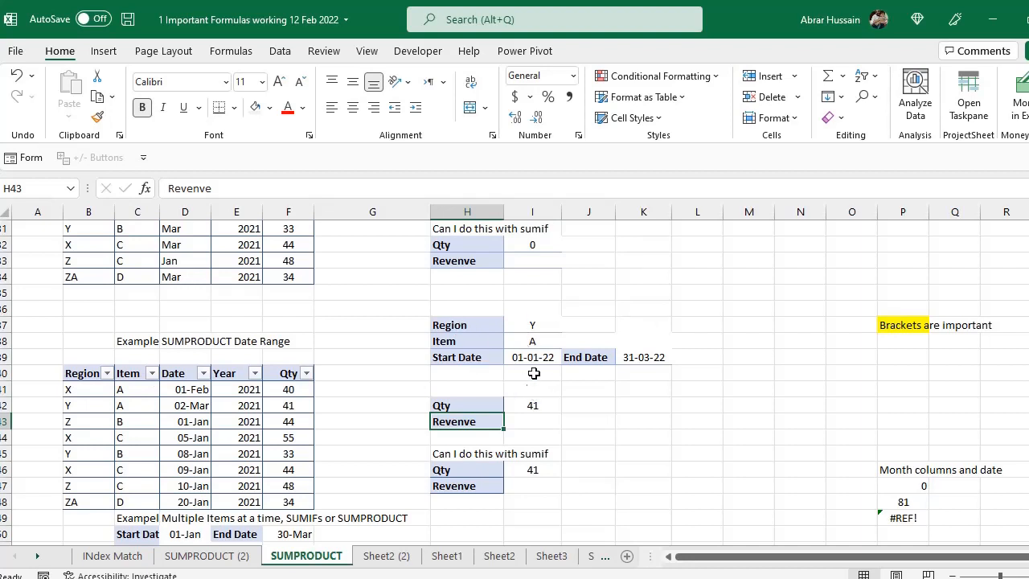
pyautogui.click(546, 324)
pyautogui.click(544, 346)
pyautogui.click(533, 326)
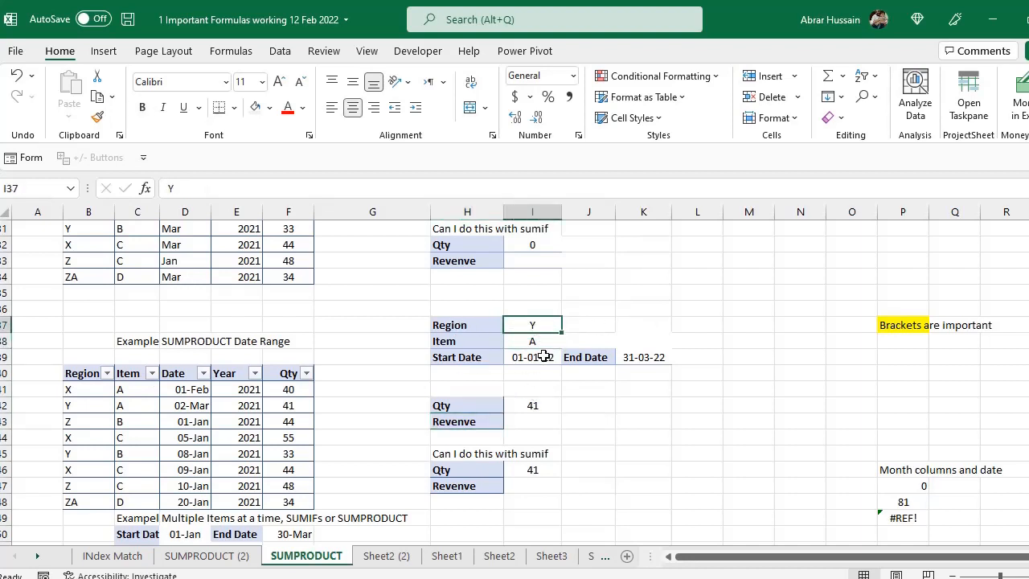
pyautogui.click(534, 343)
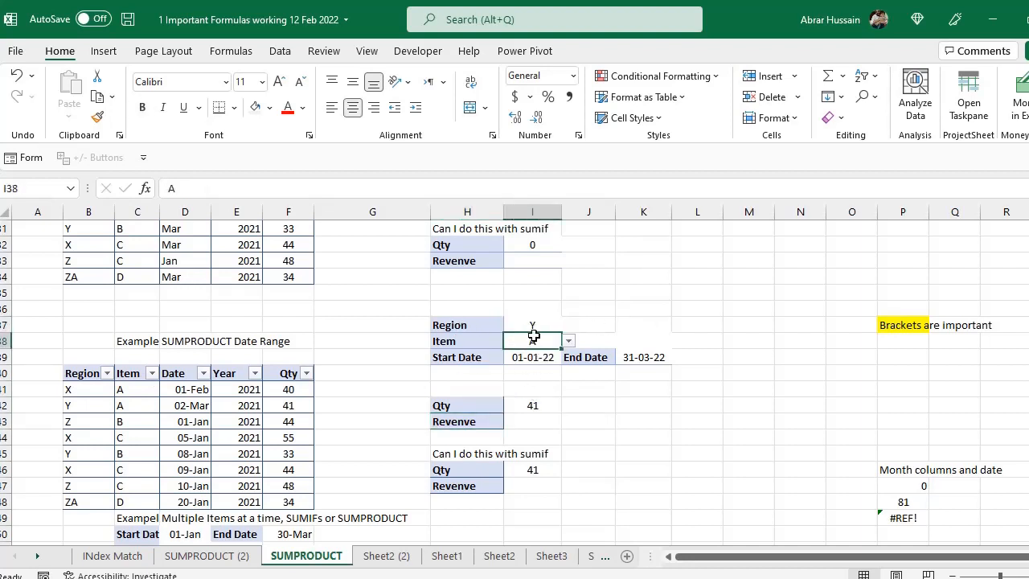
# Return to the SUMPRODUCT (2) sheet and compare the Item column of the first Example 5 table with the summary's item list.
pyautogui.click(207, 556)
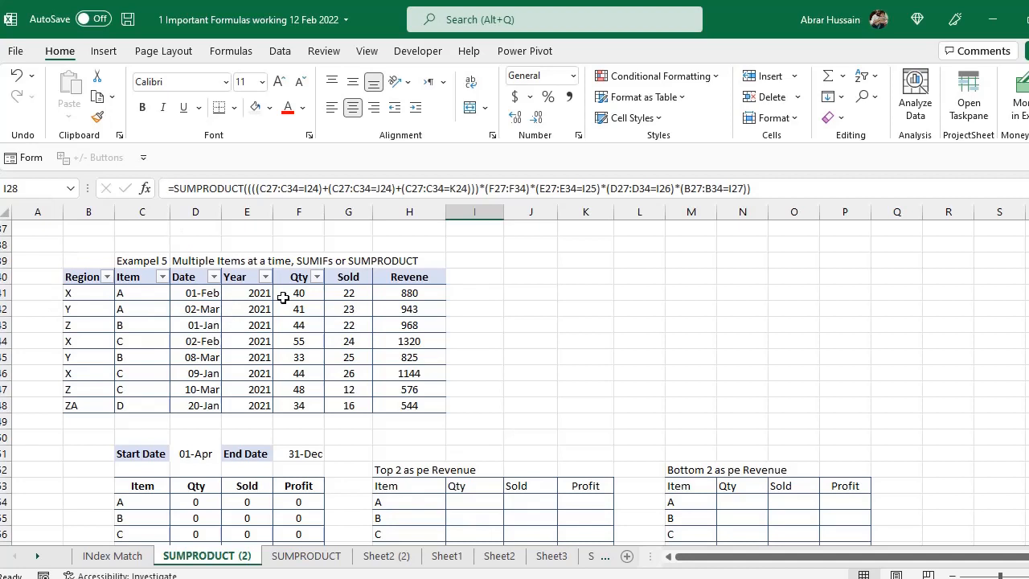
pyautogui.scroll(-3, 293, 333)
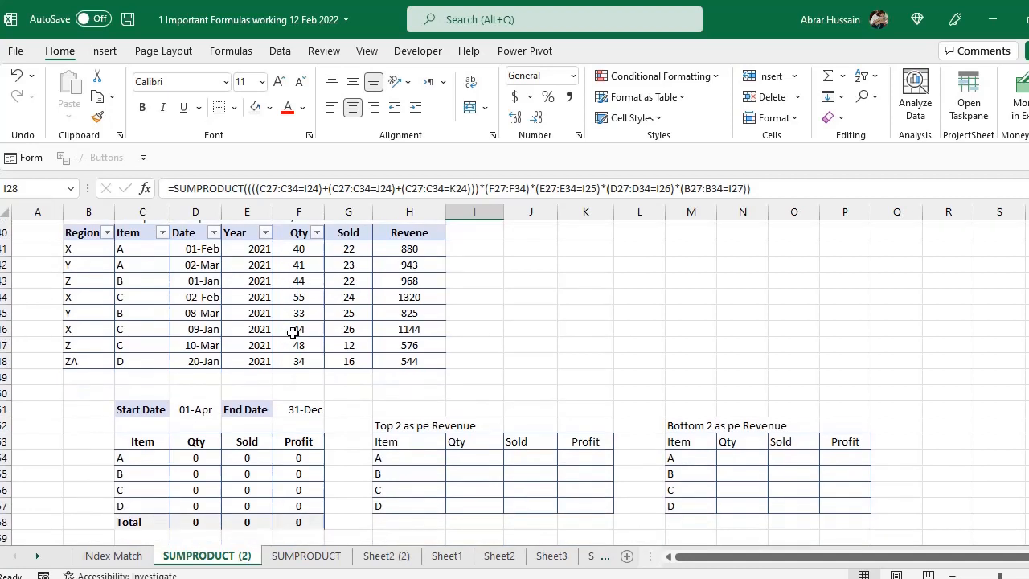
pyautogui.scroll(2, 293, 332)
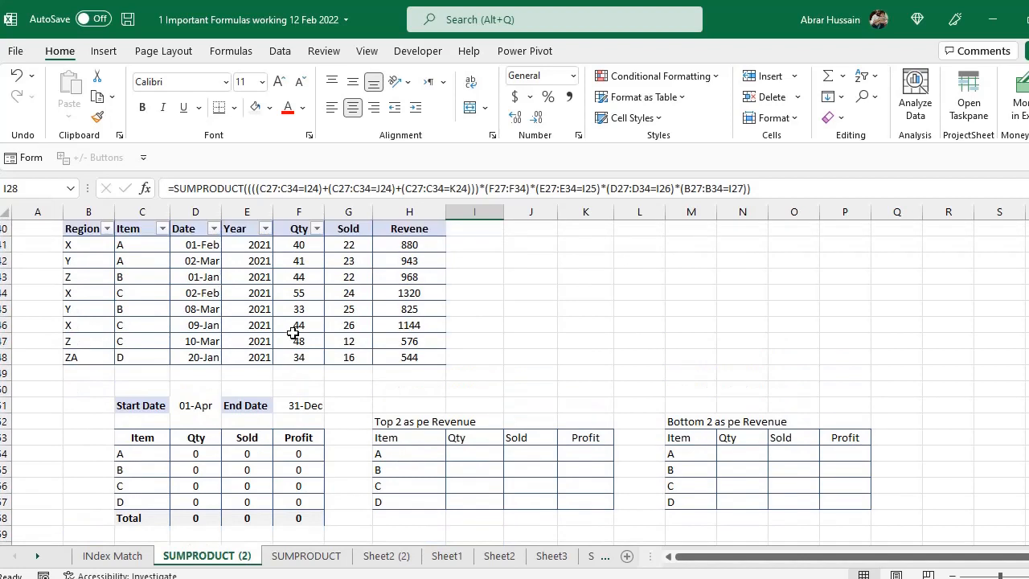
pyautogui.moveTo(138, 232); pyautogui.dragTo(149, 365)
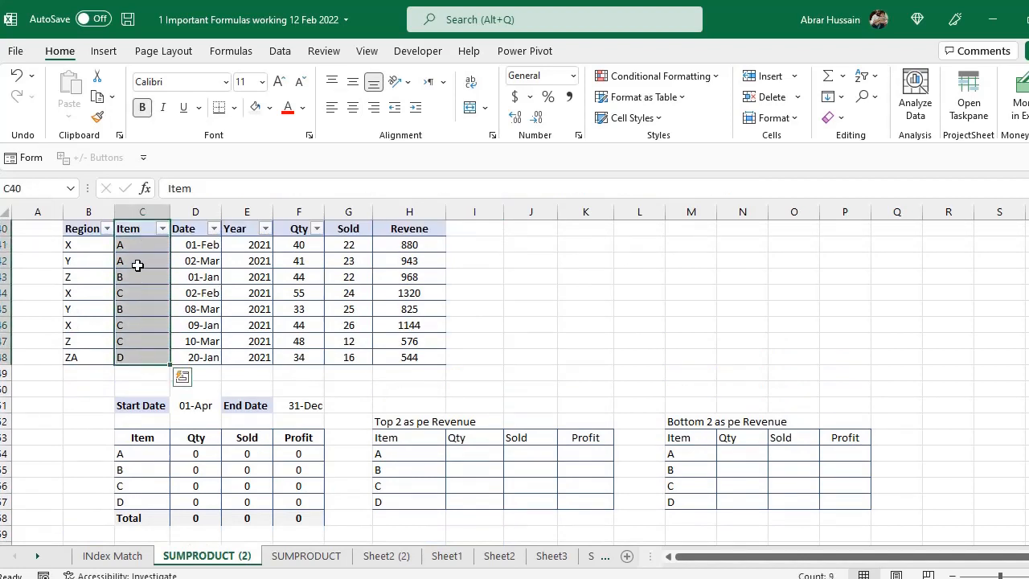
pyautogui.moveTo(130, 244); pyautogui.dragTo(146, 332)
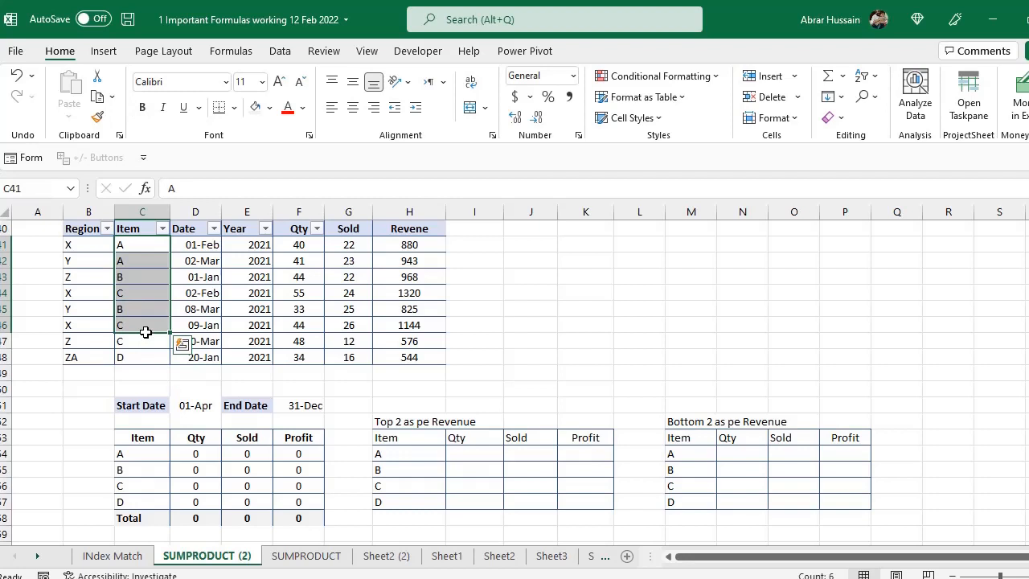
pyautogui.scroll(-2, 146, 332)
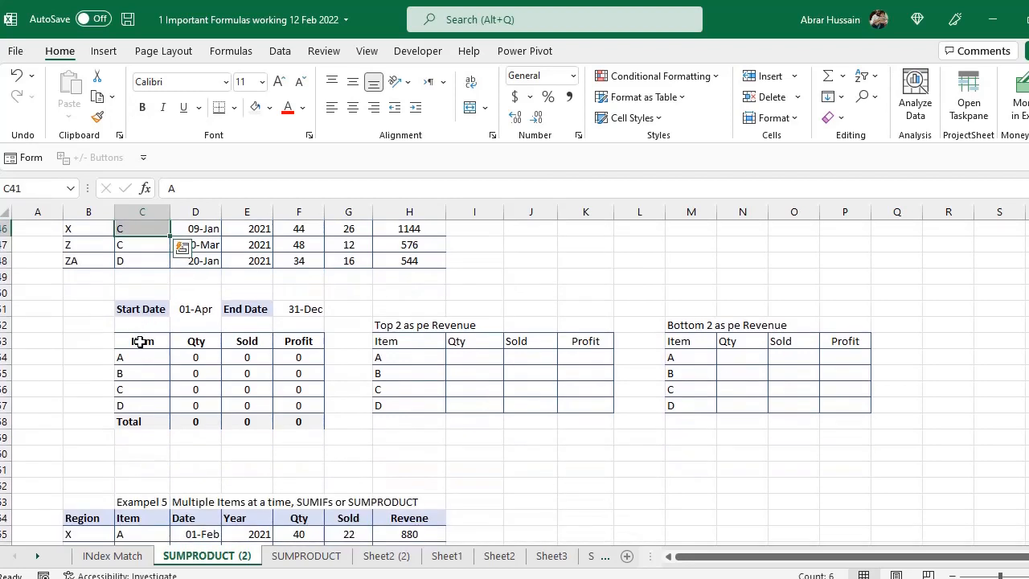
pyautogui.click(134, 359)
pyautogui.moveTo(134, 358); pyautogui.dragTo(137, 399)
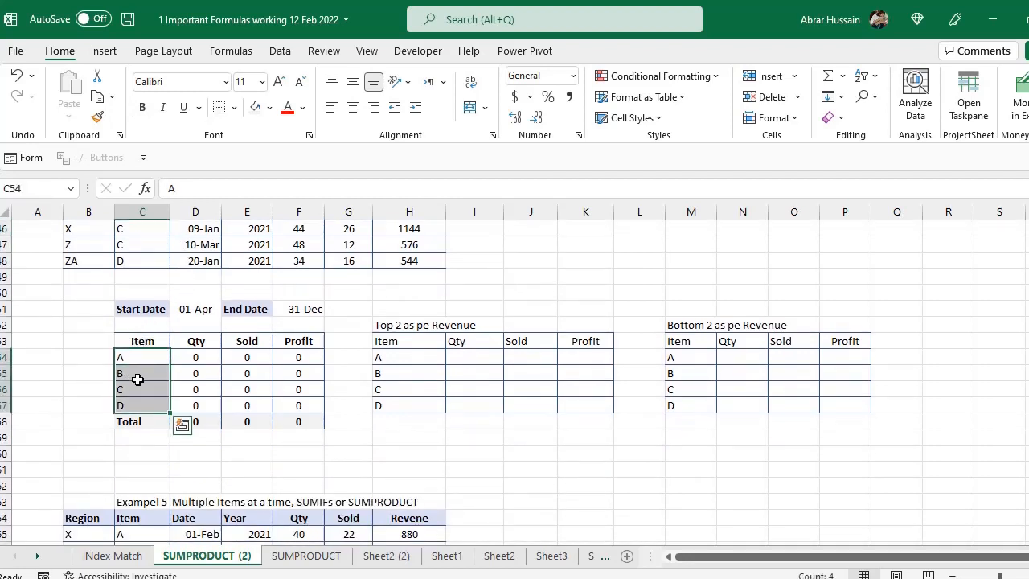
pyautogui.moveTo(135, 360); pyautogui.dragTo(140, 405)
pyautogui.click(142, 355)
# Examine the first Example 5 summary's columns, start and end dates and SUMPRODUCT formulas, plus the Top 2 and Bottom 2 revenue tables.
pyautogui.click(197, 340)
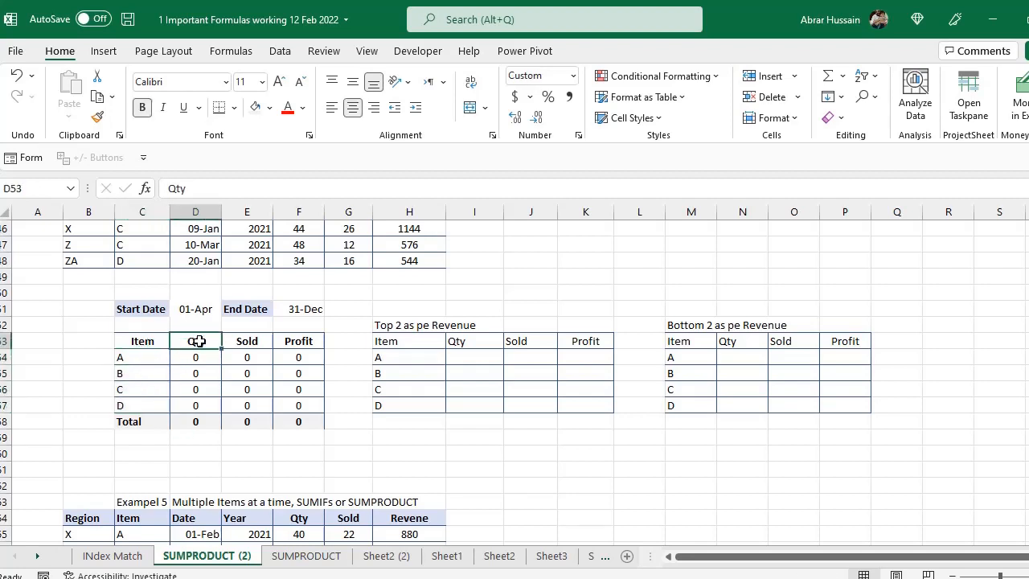
pyautogui.click(243, 341)
pyautogui.click(299, 340)
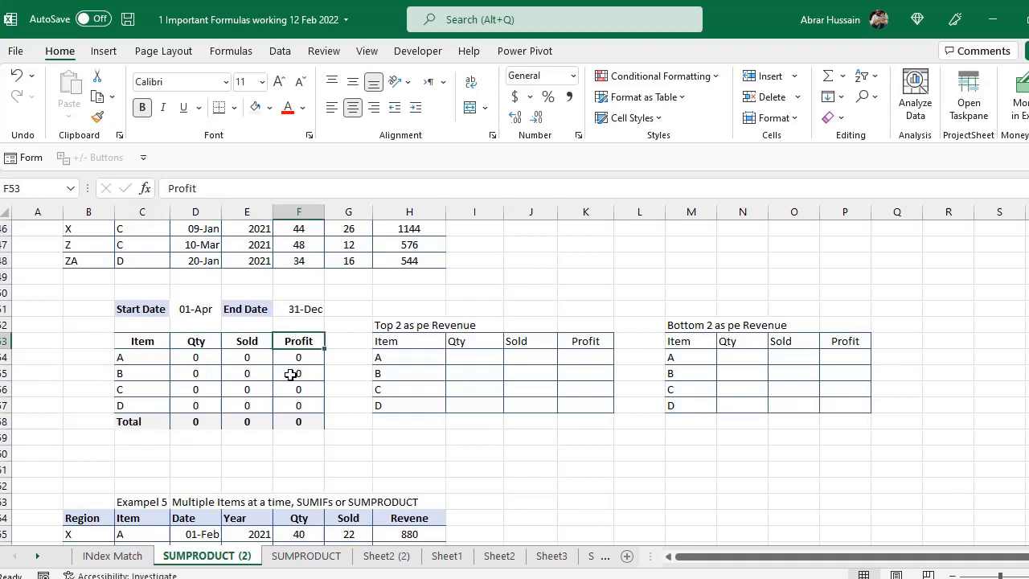
pyautogui.click(294, 372)
pyautogui.click(125, 313)
pyautogui.click(203, 310)
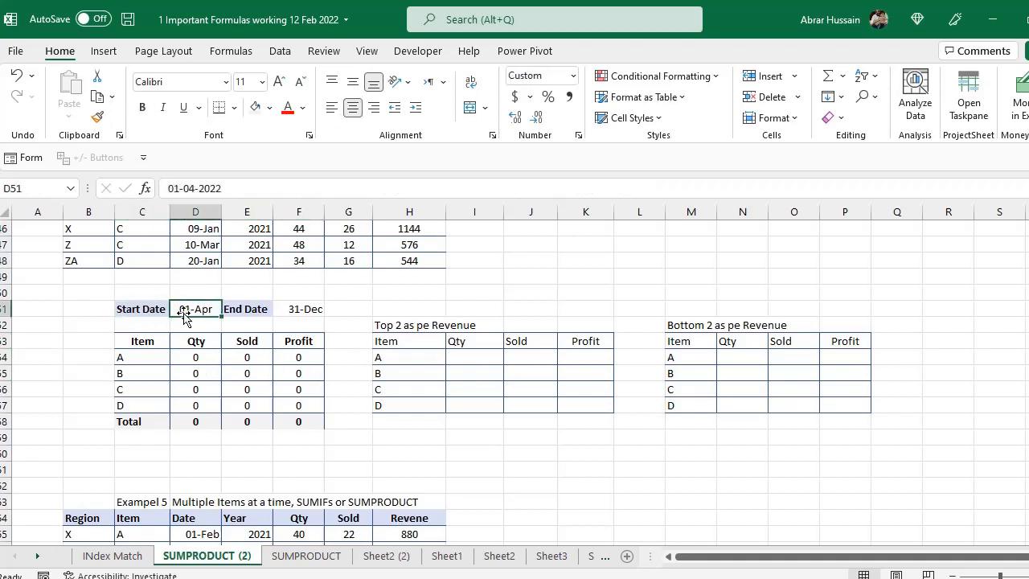
pyautogui.click(292, 309)
pyautogui.click(199, 312)
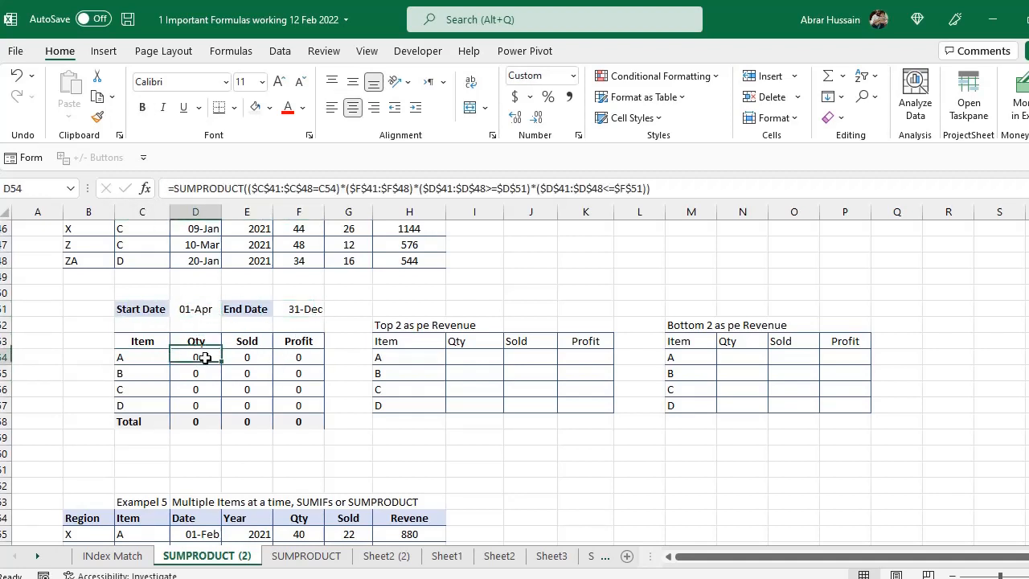
pyautogui.moveTo(201, 356); pyautogui.dragTo(293, 406)
pyautogui.scroll(2, 251, 323)
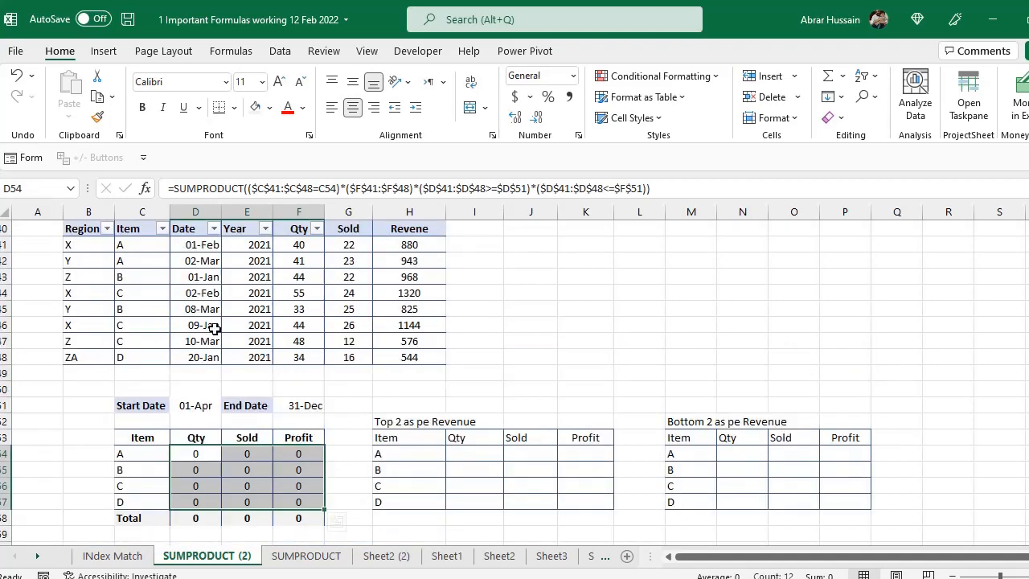
pyautogui.scroll(-2, 215, 328)
pyautogui.click(218, 386)
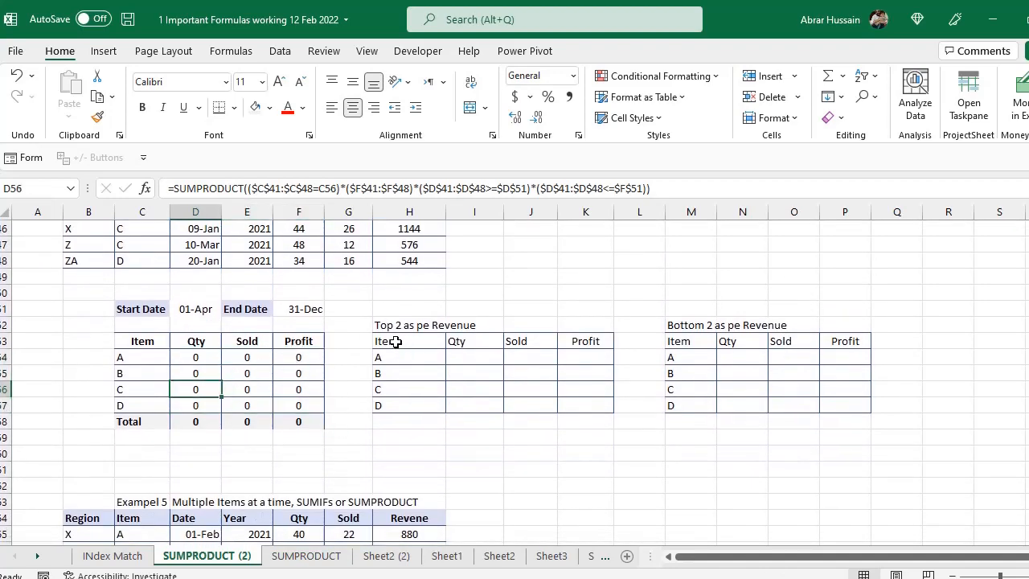
pyautogui.click(404, 325)
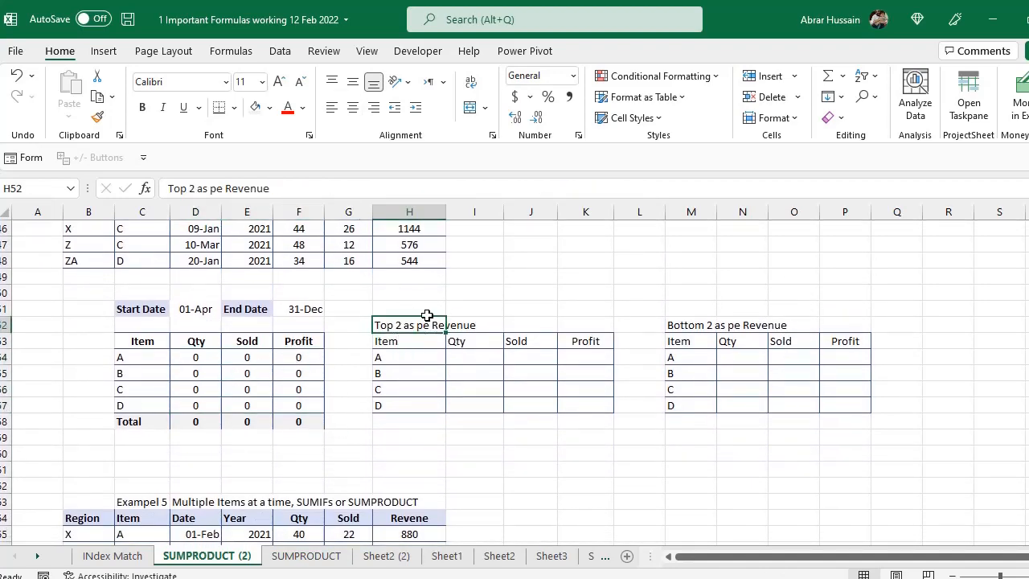
pyautogui.click(682, 326)
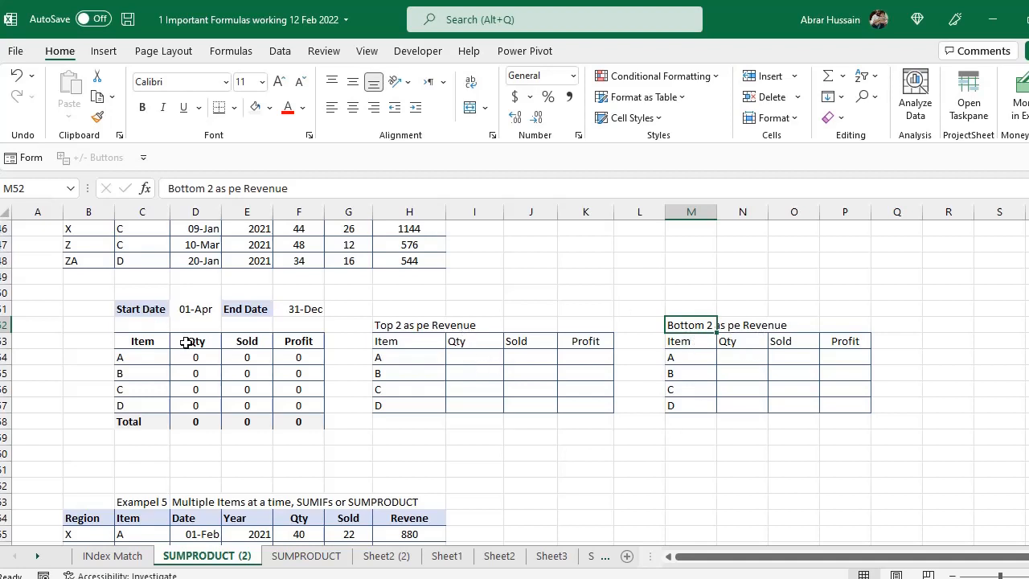
pyautogui.scroll(2, 187, 345)
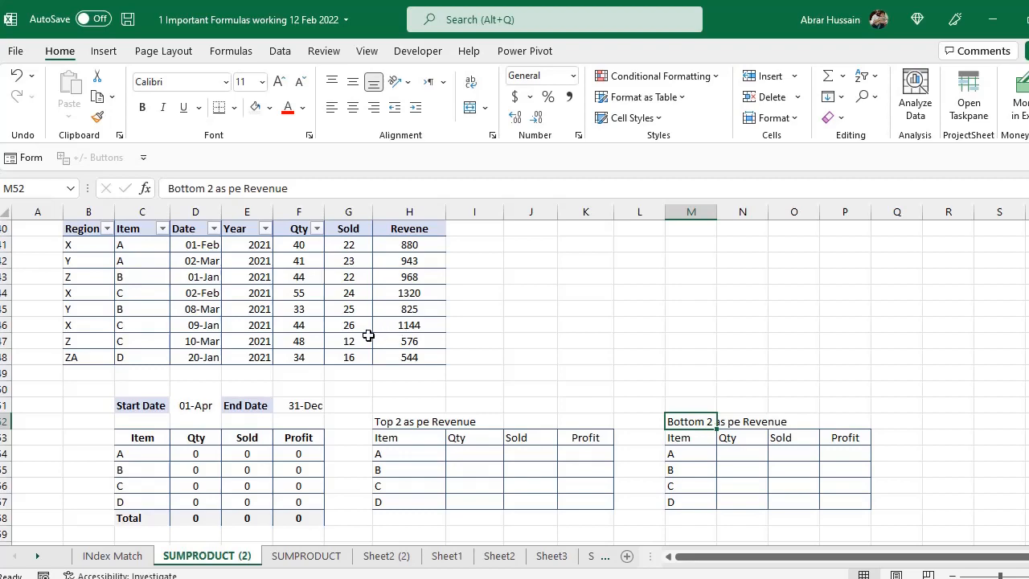
# Review the second Example 5 block's data headers and its blank summary table for items A to D with Qty, Sold and Profit.
pyautogui.scroll(-8, 368, 335)
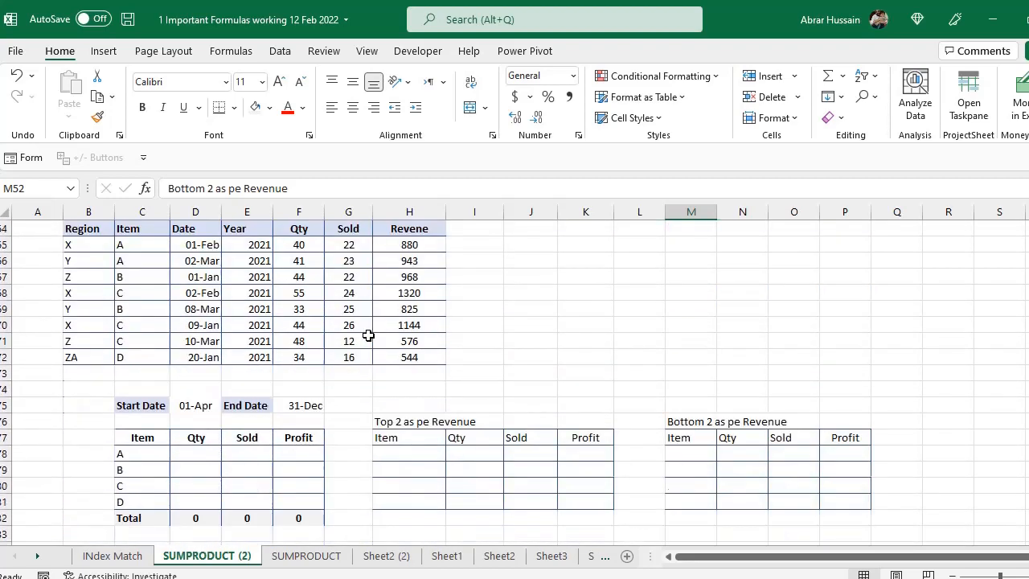
pyautogui.scroll(1, 368, 335)
pyautogui.click(144, 282)
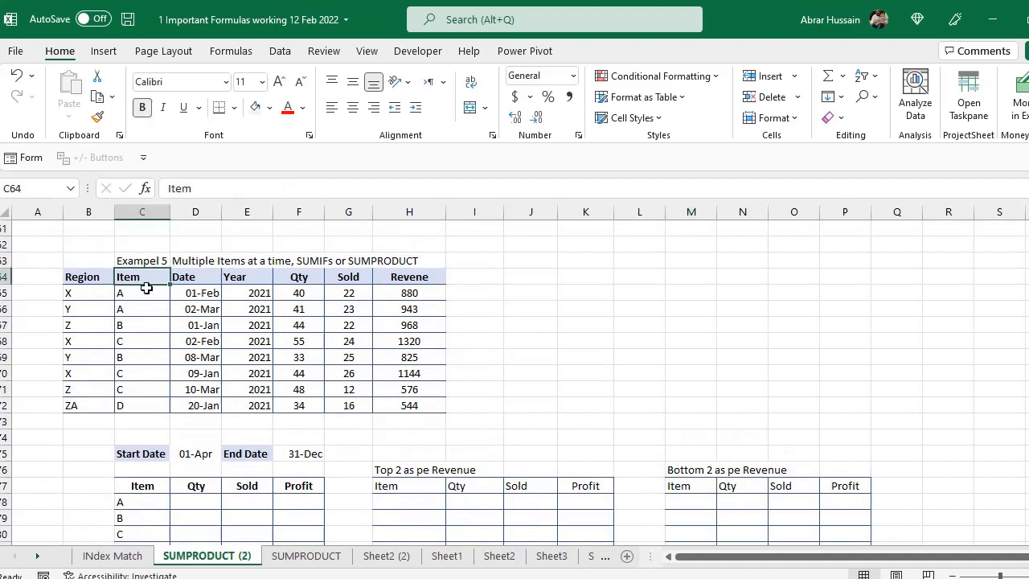
pyautogui.click(218, 279)
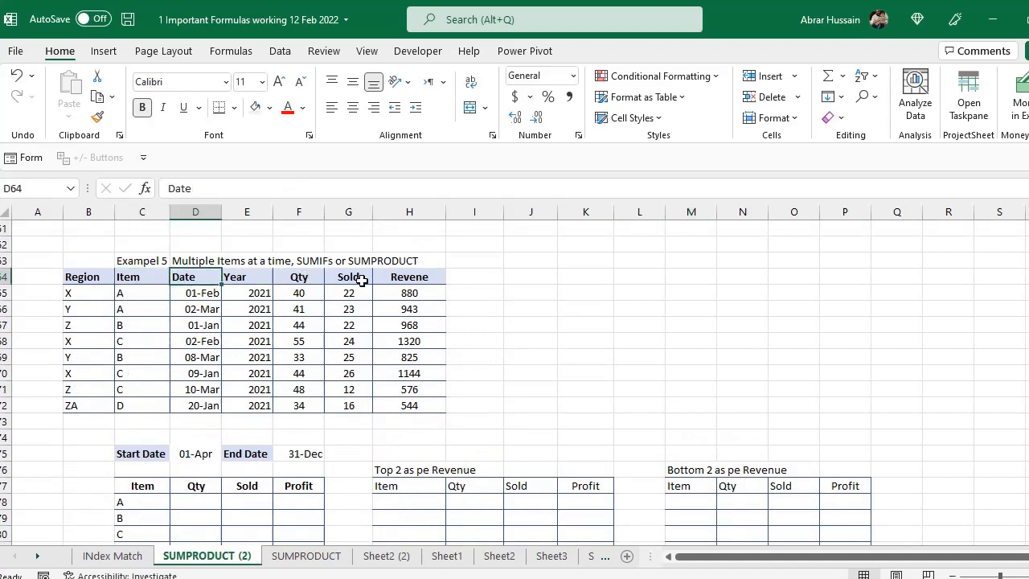
pyautogui.scroll(-4, 438, 406)
pyautogui.click(142, 359)
pyautogui.scroll(2, 241, 366)
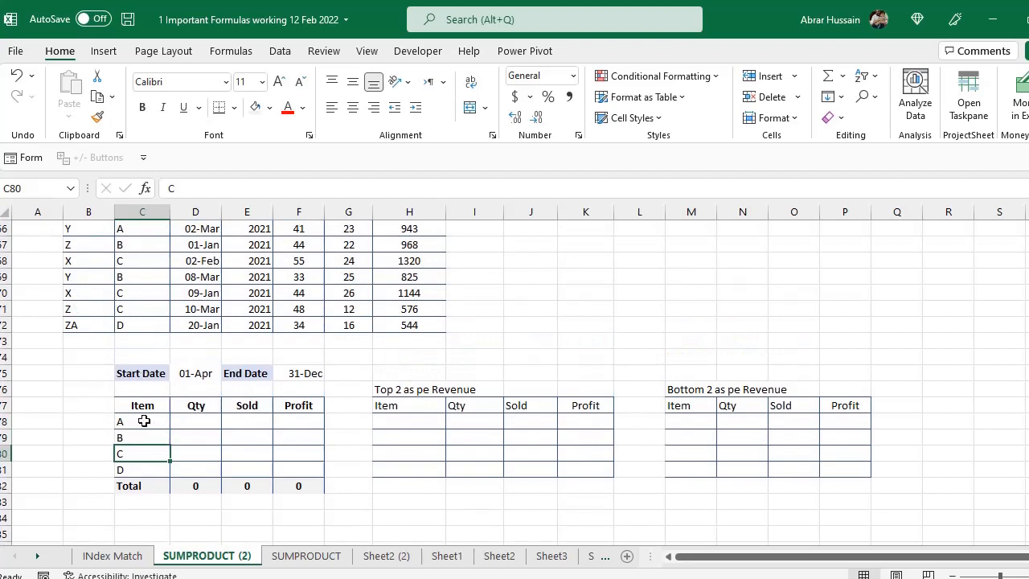
pyautogui.moveTo(145, 421); pyautogui.dragTo(144, 464)
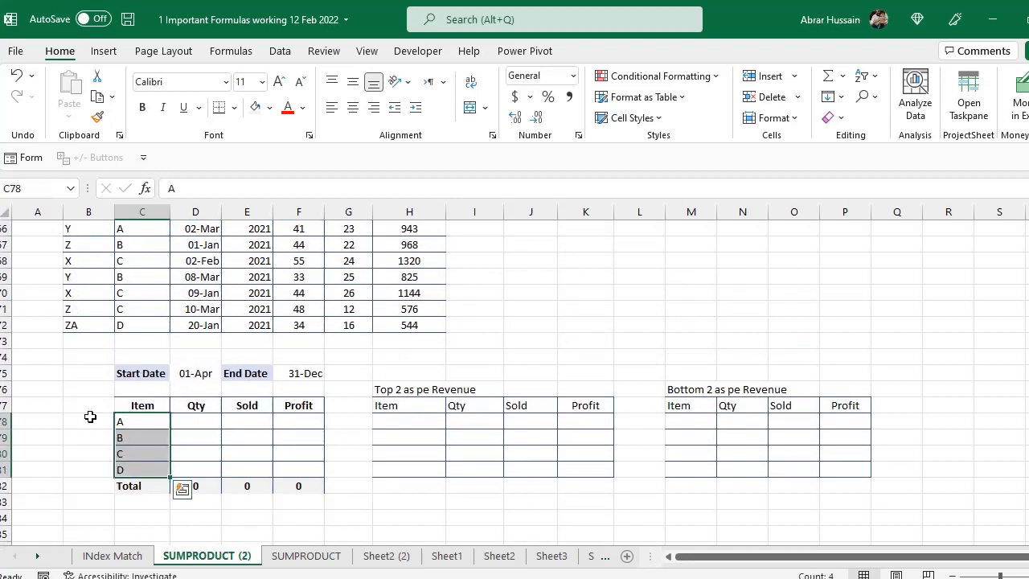
pyautogui.click(205, 412)
pyautogui.click(190, 434)
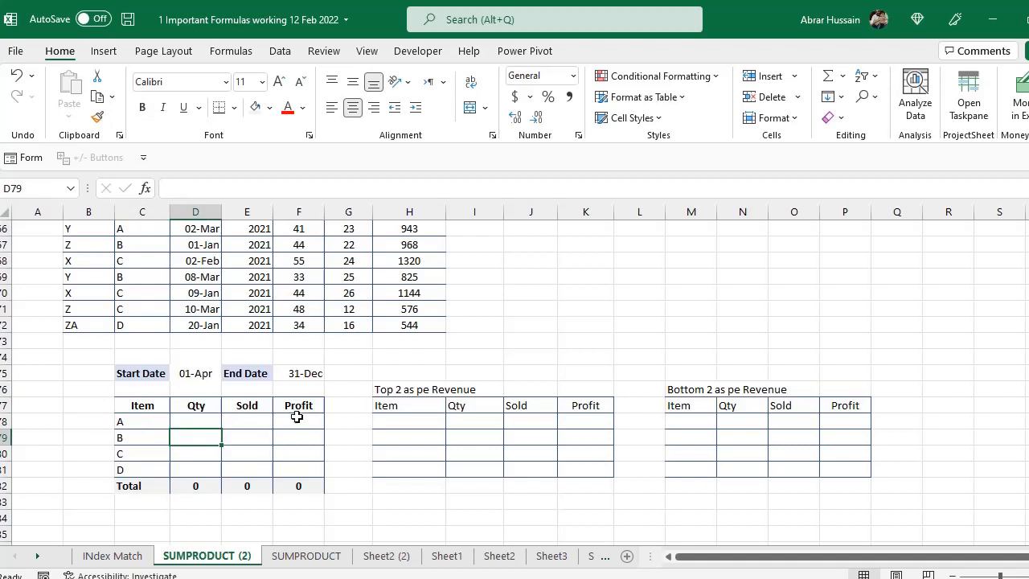
pyautogui.click(303, 409)
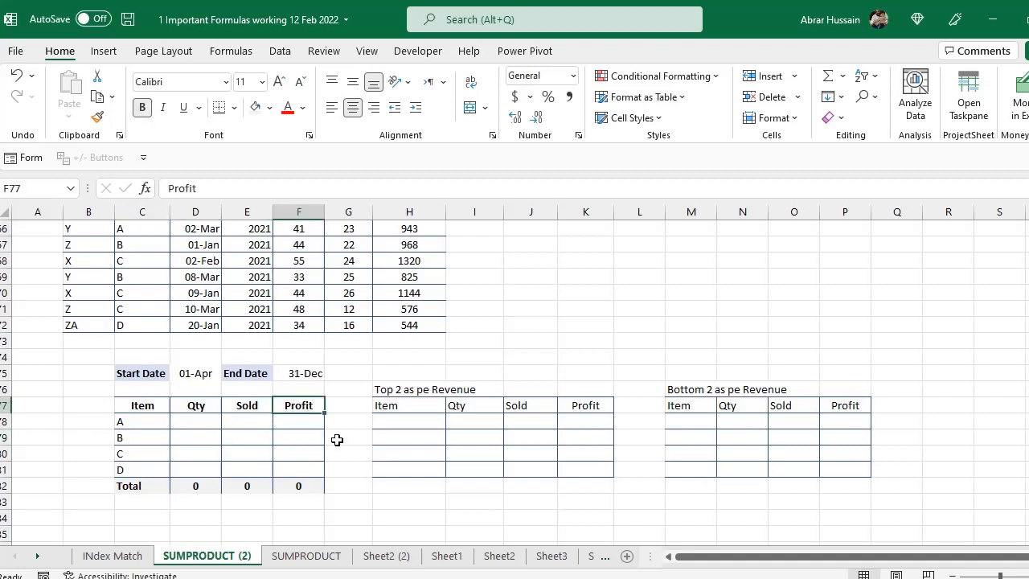
# Review the blank Top 2 and Bottom 2 revenue tables alongside the second Example 5 data and its summary's item list.
pyautogui.moveTo(402, 420); pyautogui.dragTo(586, 455)
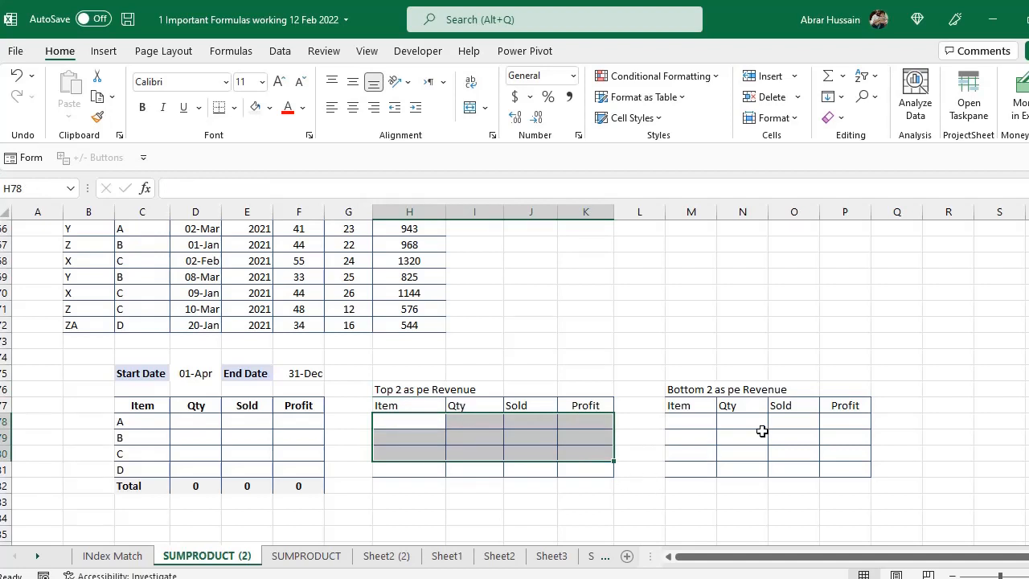
pyautogui.scroll(1, 182, 425)
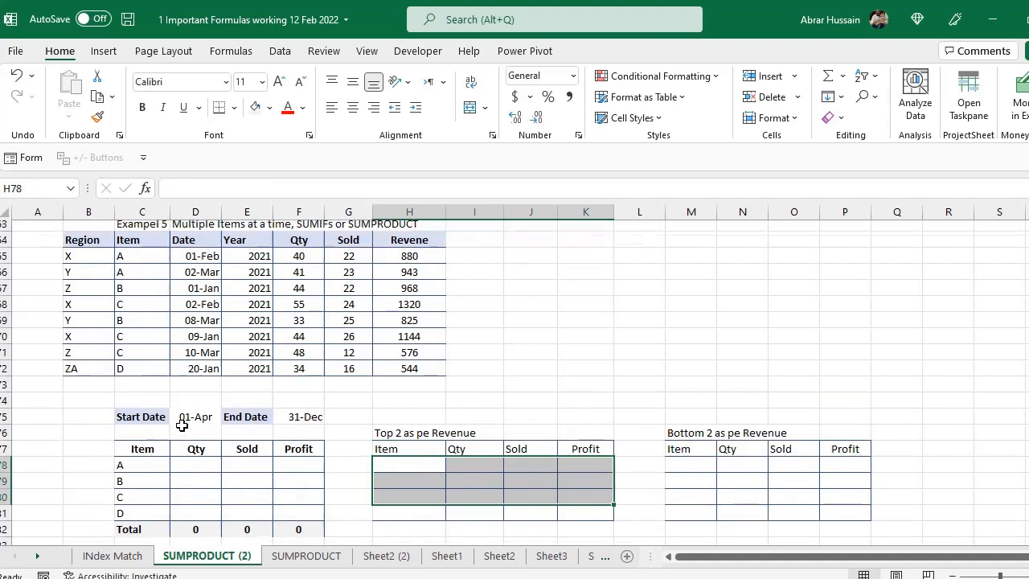
pyautogui.scroll(-1, 239, 415)
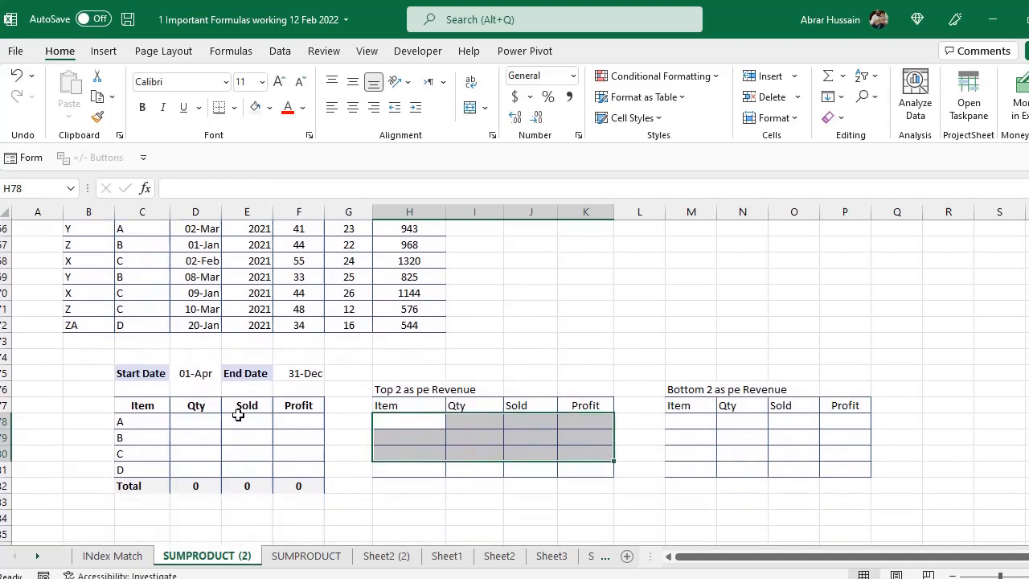
pyautogui.click(132, 426)
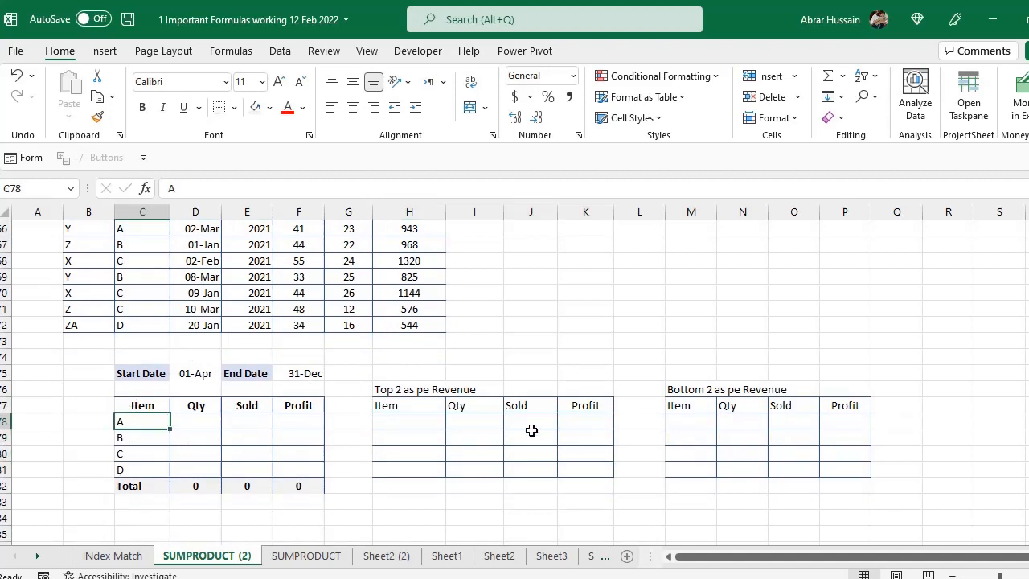
# Examine the date range Qty formula in I42 on the SUMPRODUCT sheet, then return to the SUMPRODUCT (2) sheet.
pyautogui.click(314, 560)
pyautogui.scroll(3, 570, 333)
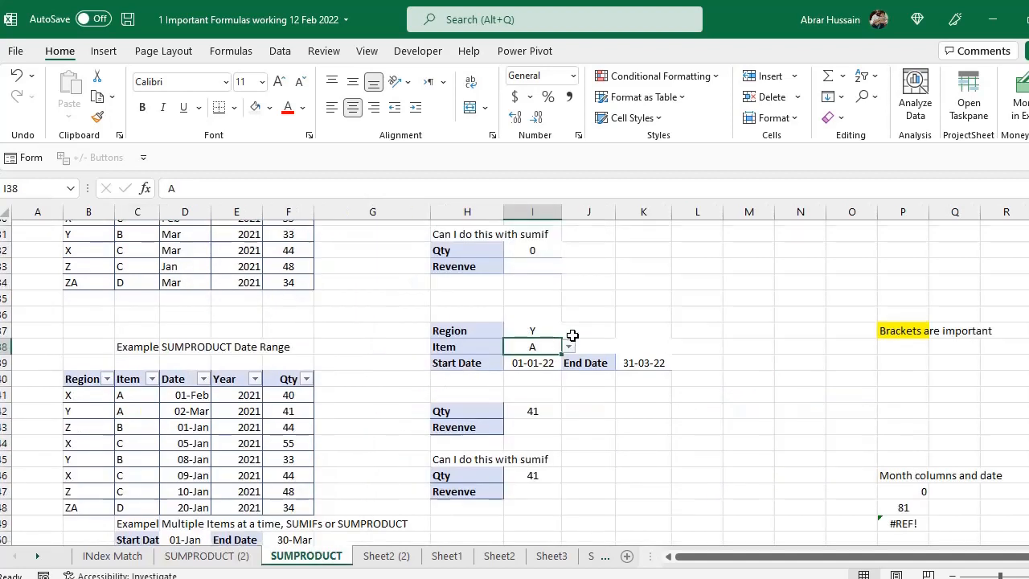
pyautogui.doubleClick(530, 453)
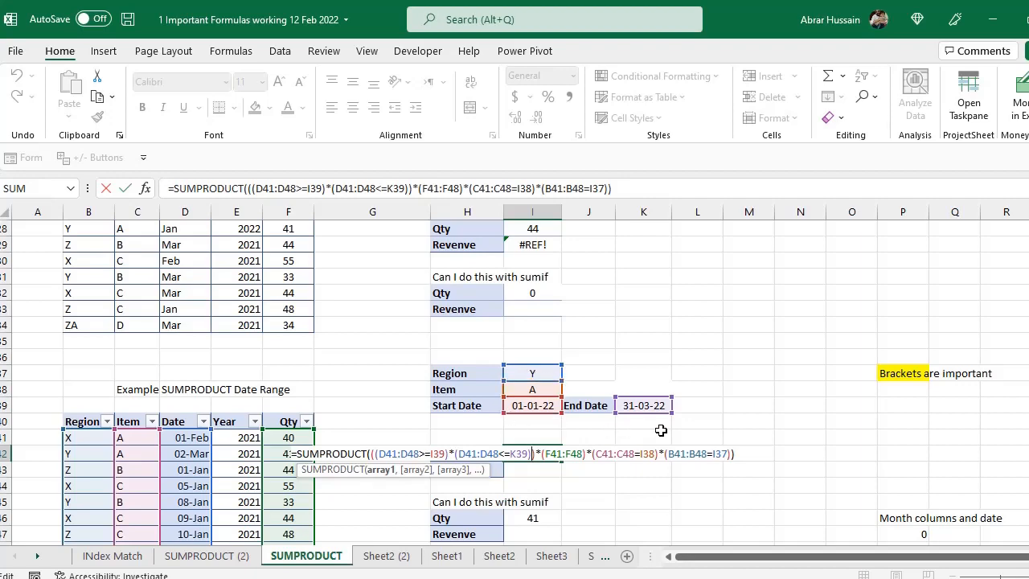
pyautogui.press('Escape')
pyautogui.click(225, 556)
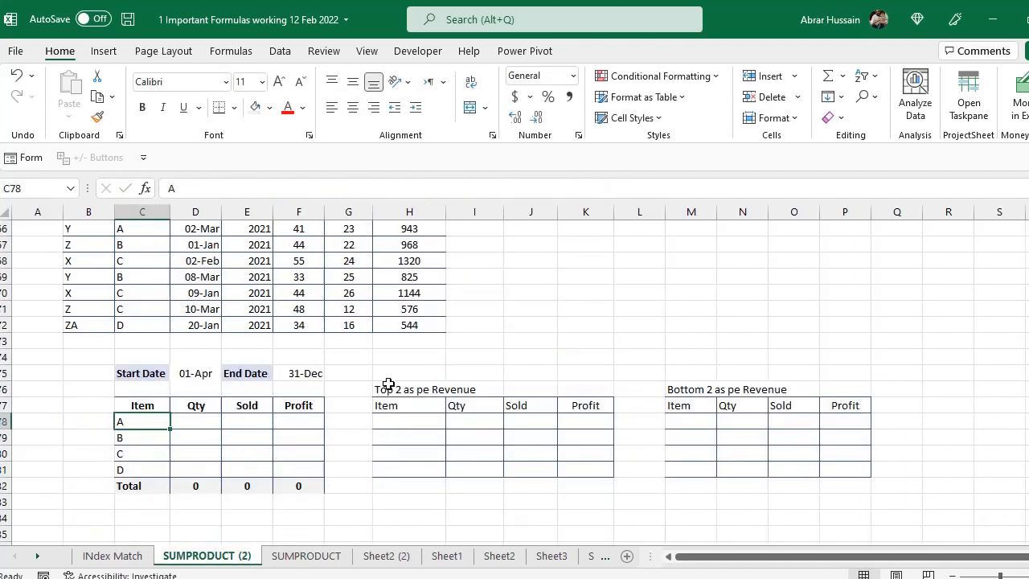
# Start a SUMPRODUCT formula in D78 with the absolute Item range $C$65:$C$72 equal to the item in C78.
pyautogui.press('Right')
pyautogui.scroll(1, 169, 347)
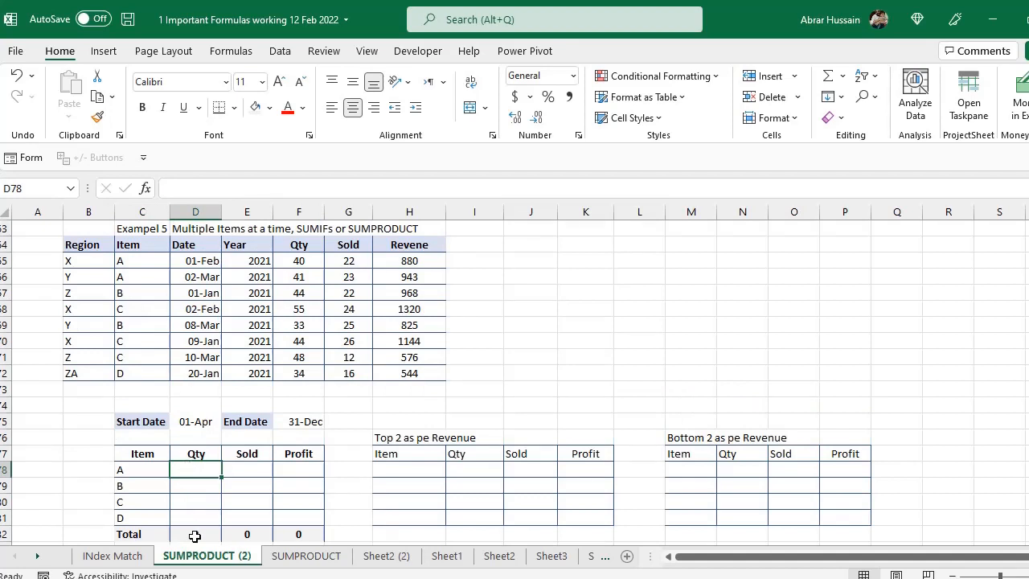
pyautogui.write('=')
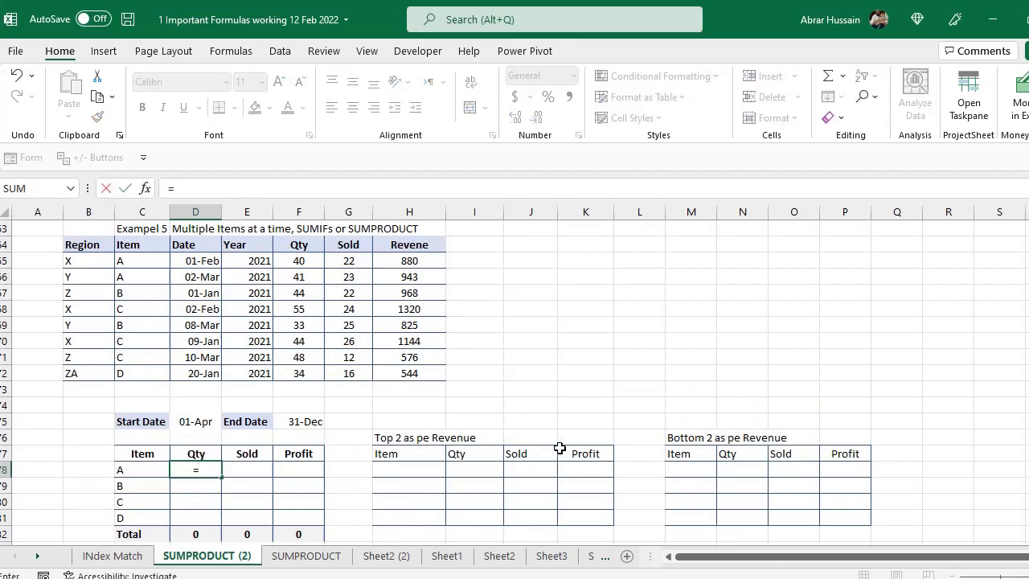
pyautogui.scroll(-1, 193, 454)
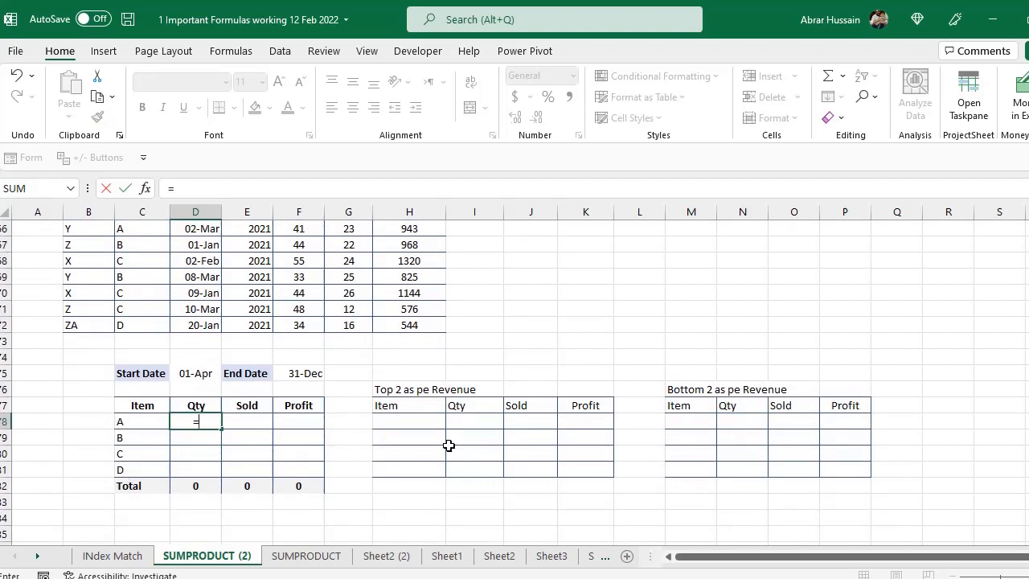
pyautogui.write('SUM')
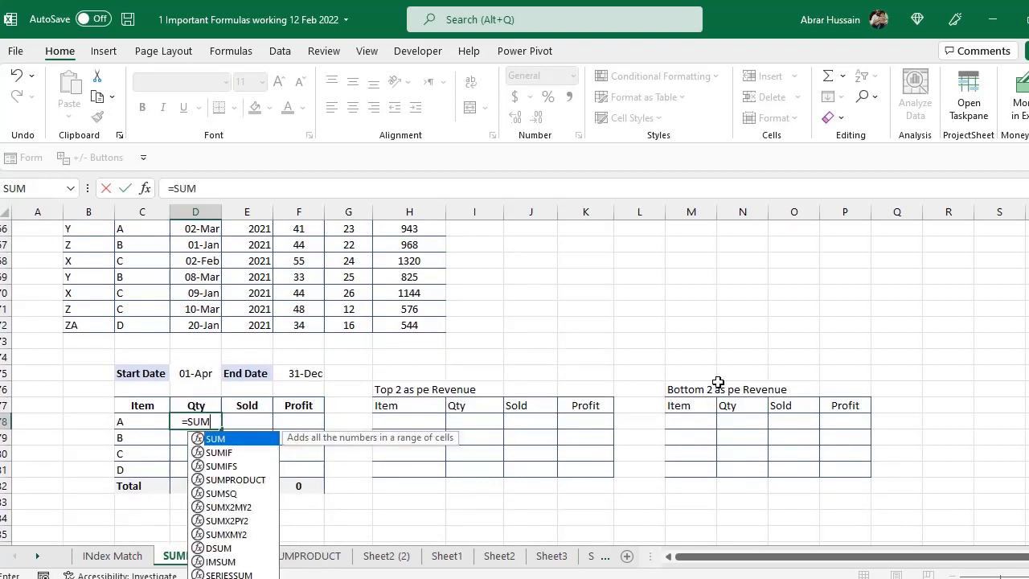
pyautogui.write('PRODUCT')
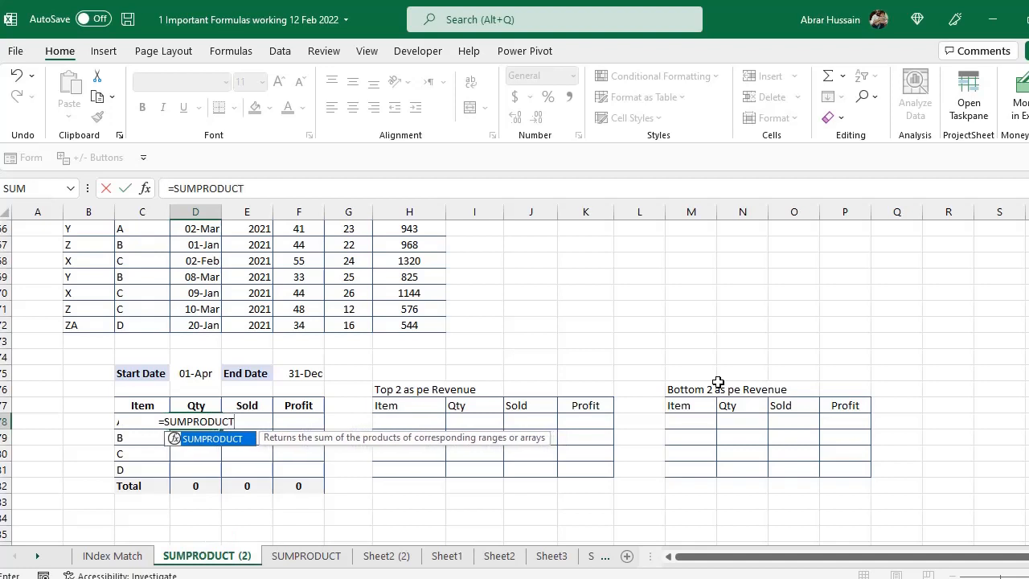
pyautogui.write('(')
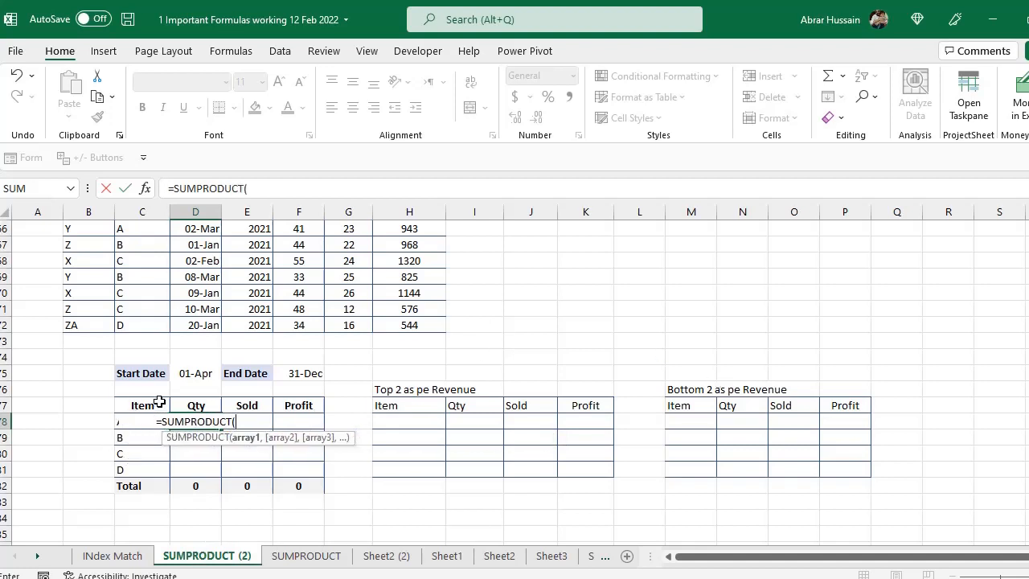
pyautogui.scroll(1, 160, 402)
pyautogui.click(138, 259)
pyautogui.moveTo(137, 282); pyautogui.dragTo(142, 373)
pyautogui.scroll(-1, 386, 359)
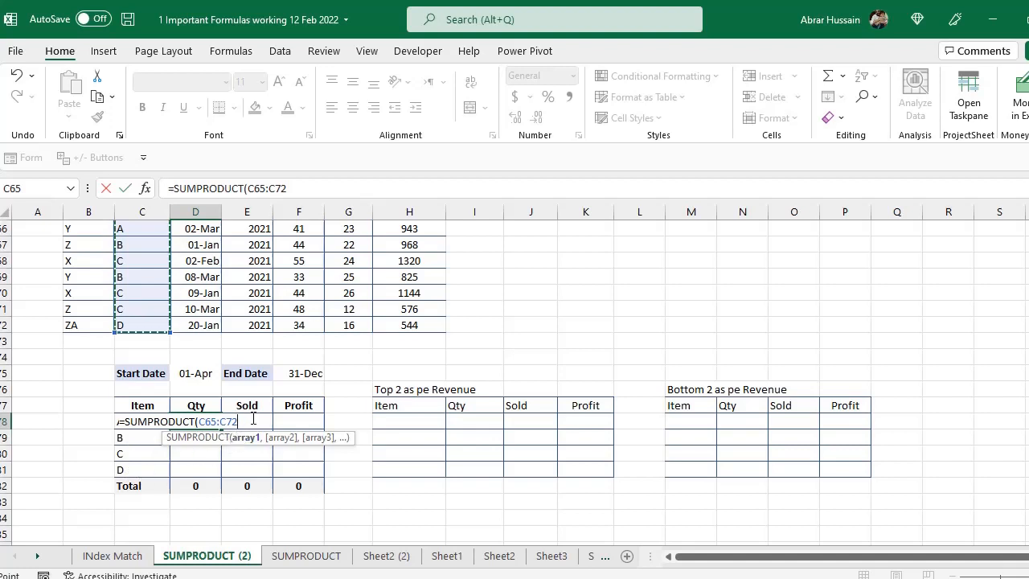
pyautogui.press('F4')
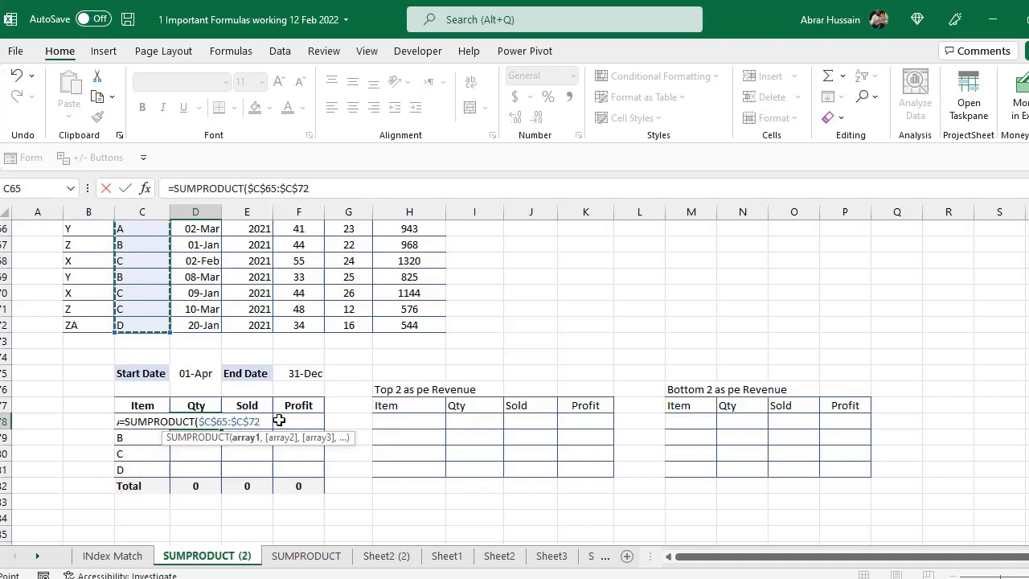
pyautogui.write('=')
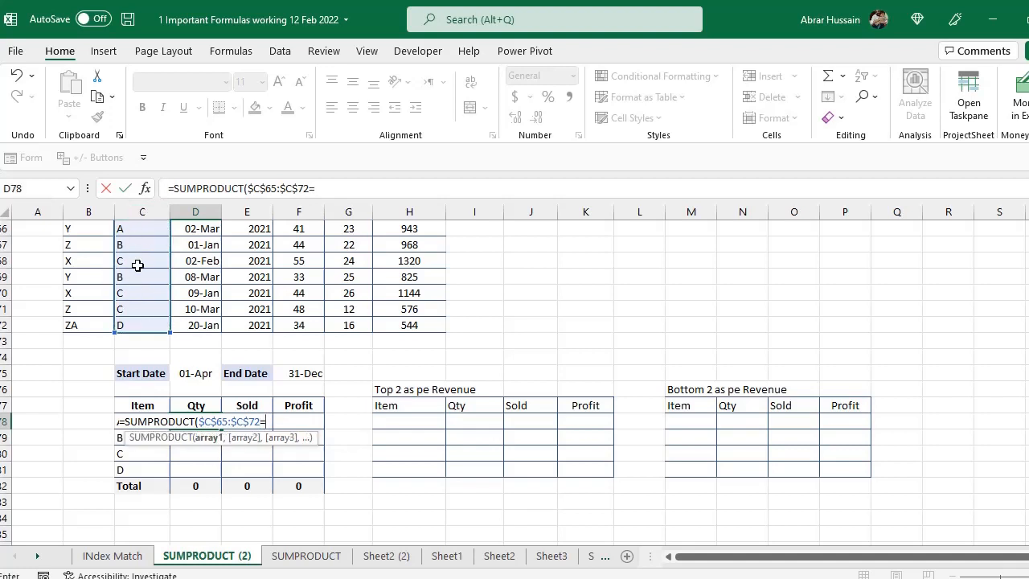
pyautogui.click(123, 421)
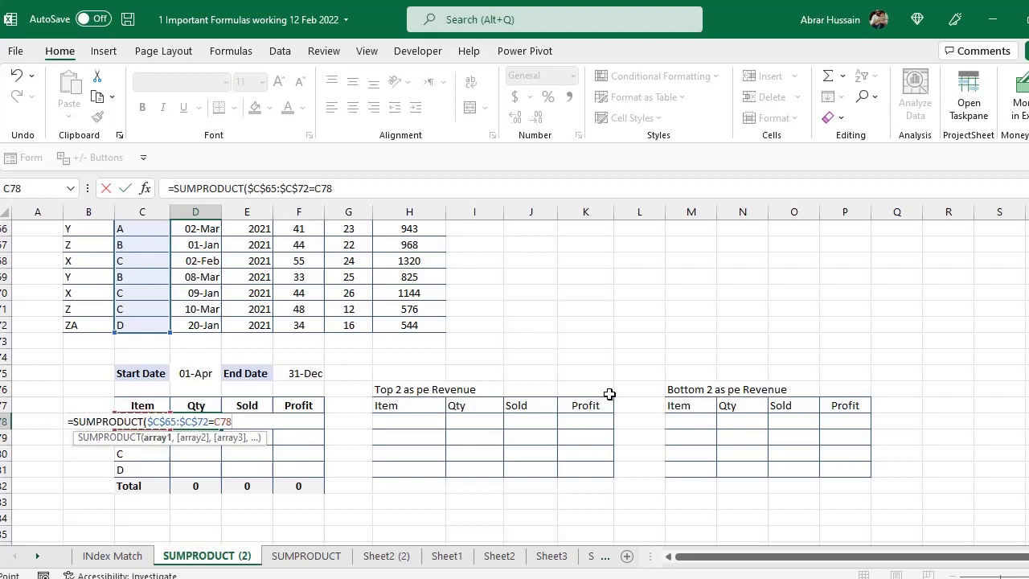
# Close the item condition in D78 and multiply it by the source Qty range F65:F72 in brackets.
pyautogui.write(')*(')
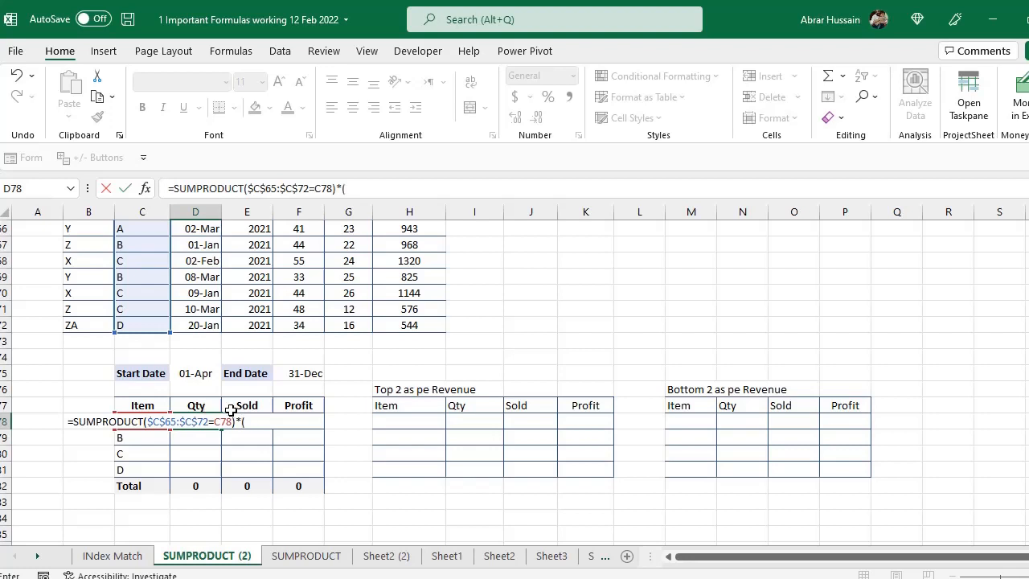
pyautogui.scroll(1, 299, 351)
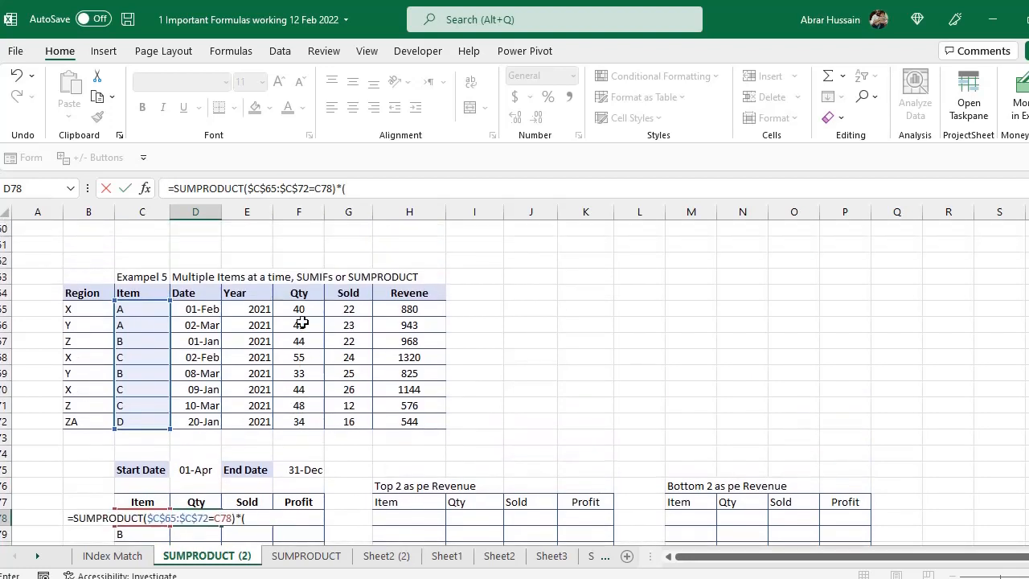
pyautogui.moveTo(306, 309); pyautogui.dragTo(306, 420)
pyautogui.scroll(-2, 542, 415)
pyautogui.write(')')
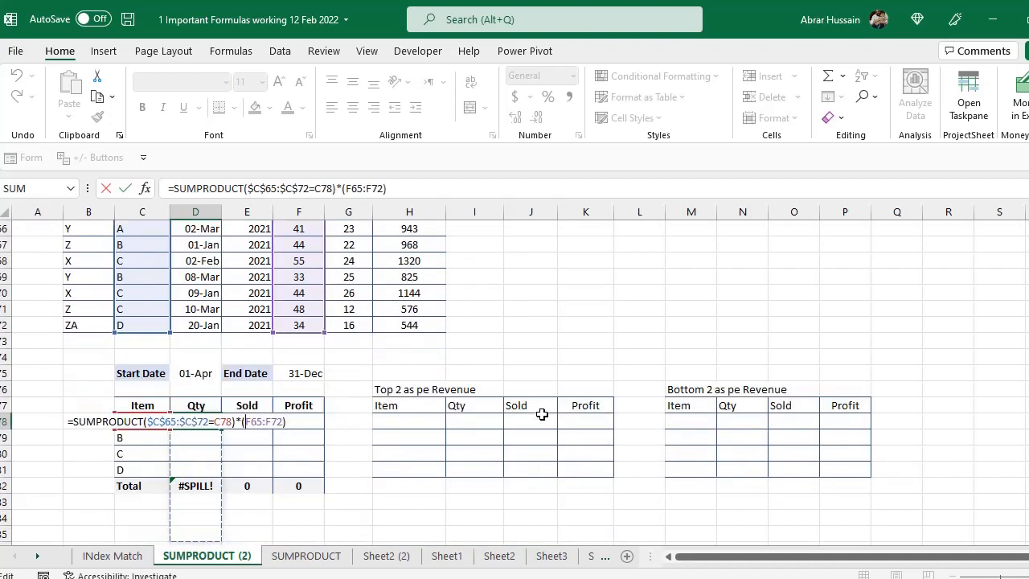
# Insert the missing opening bracket before $C$65 so the item condition in the D78 formula has its own parentheses.
pyautogui.press('Left')
pyautogui.press('Left')
pyautogui.press('Left')
pyautogui.press('Left')
pyautogui.press('Left')
pyautogui.press('Left')
pyautogui.press('Left')
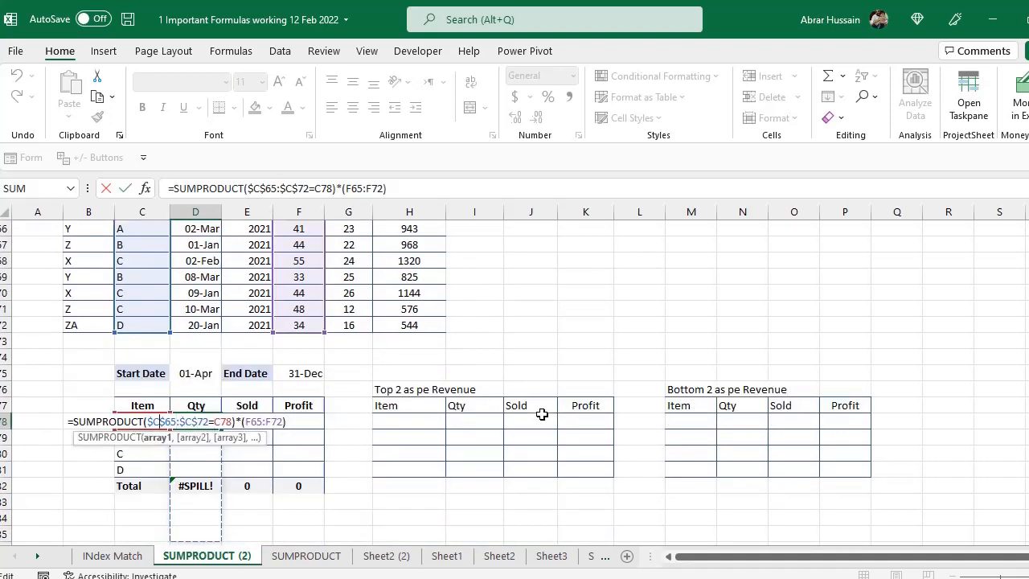
pyautogui.write('(')
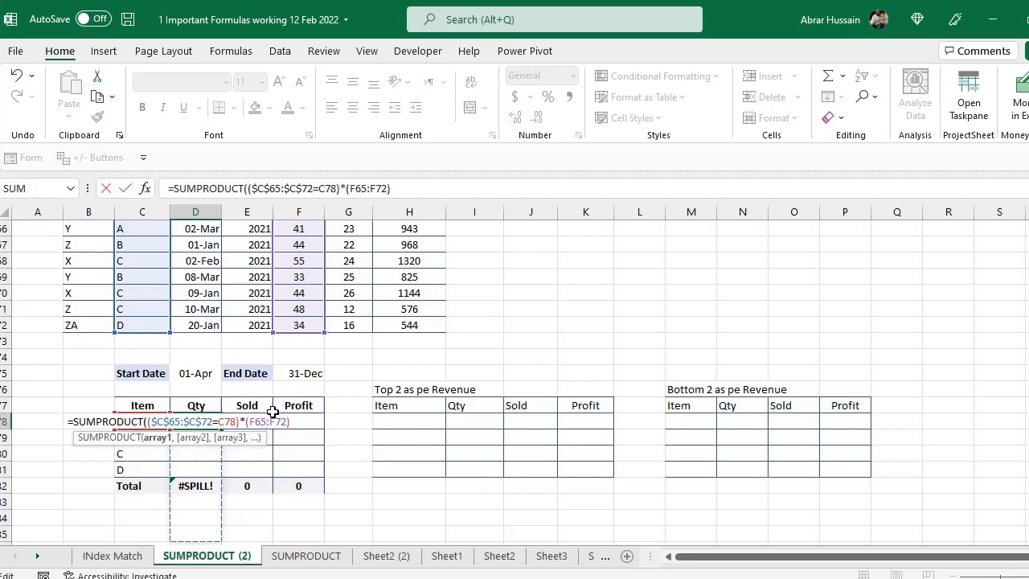
# Make the Qty range absolute as $F$65:$F$72, close the SUMPRODUCT bracket and enter the formula in D78.
pyautogui.press('F4')
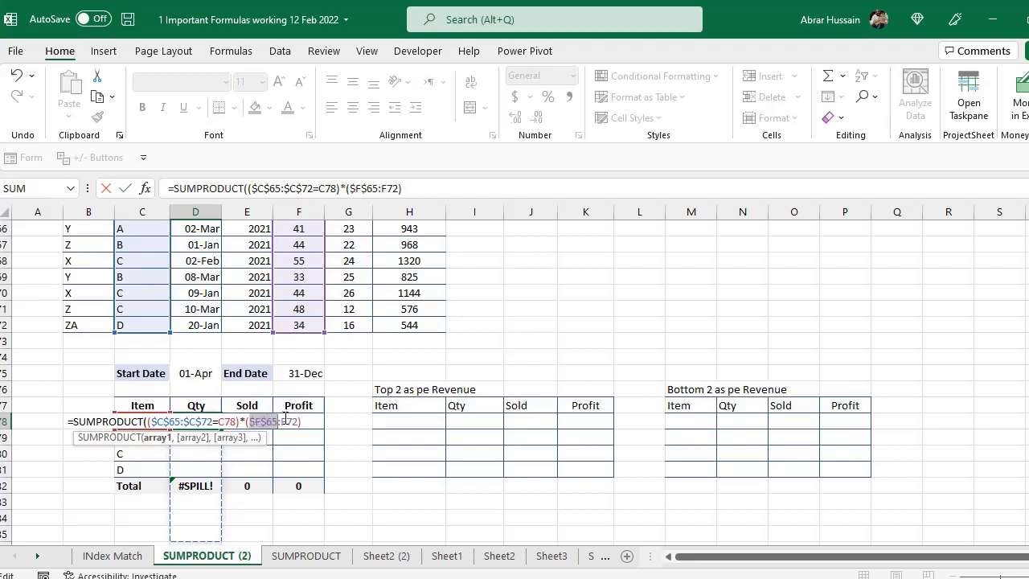
pyautogui.doubleClick(283, 420)
pyautogui.click(317, 420)
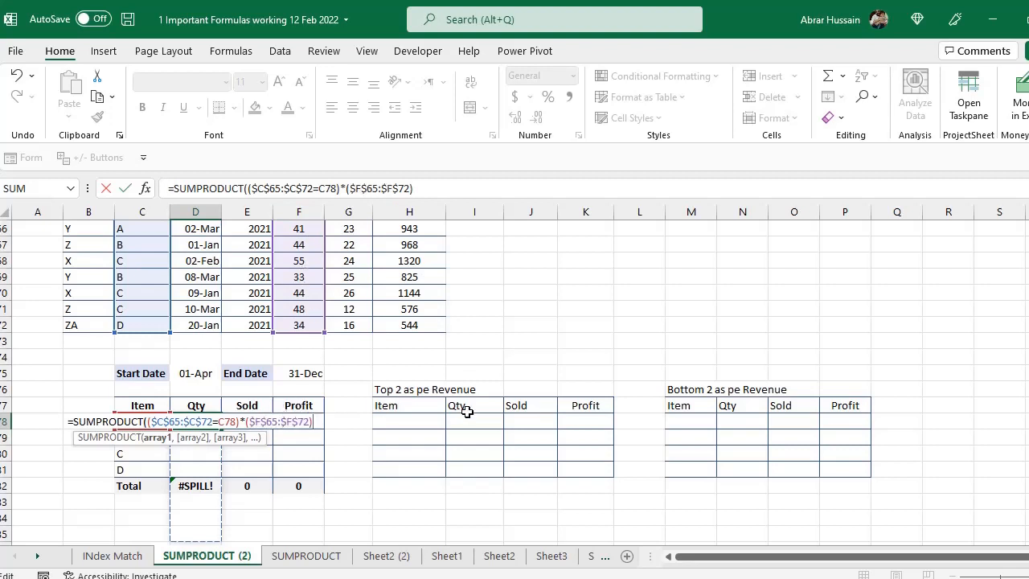
pyautogui.write(')')
pyautogui.press('Return')
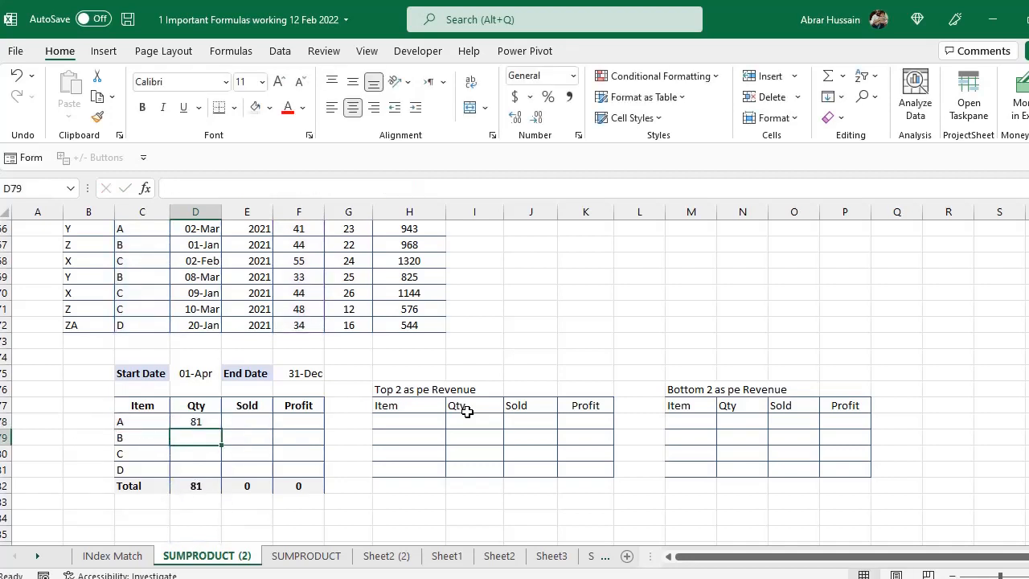
# Copy item A's Qty formula from D78 into D79:D81 for items B, C and D.
pyautogui.press('Up')
pyautogui.press('F2')
pyautogui.press('Escape')
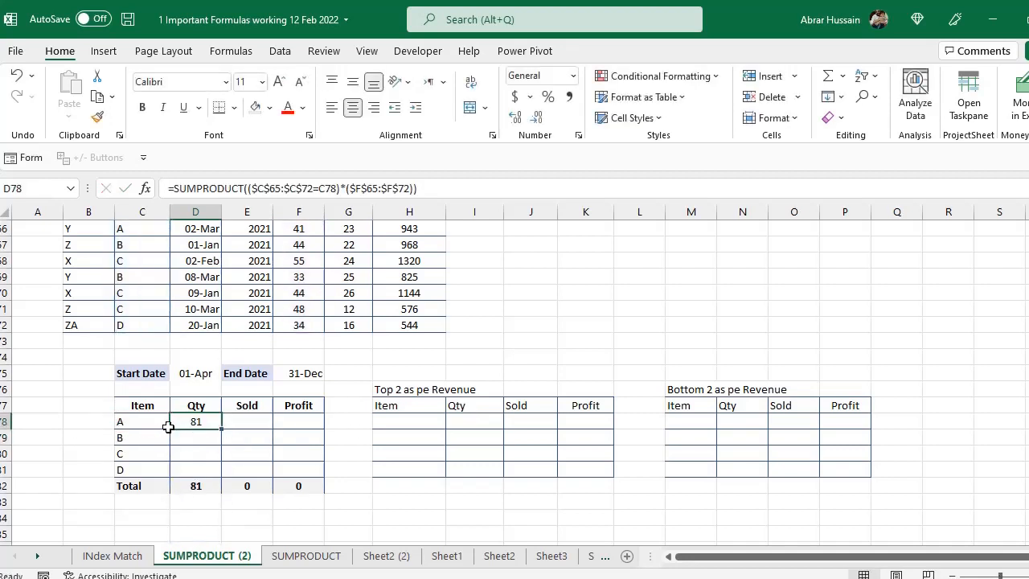
pyautogui.click(118, 423)
pyautogui.click(211, 419)
pyautogui.press('Down')
pyautogui.hotkey('ctrl', 'v')
pyautogui.press('Down')
pyautogui.hotkey('ctrl', 'v')
pyautogui.press('Down')
pyautogui.hotkey('ctrl', 'v')
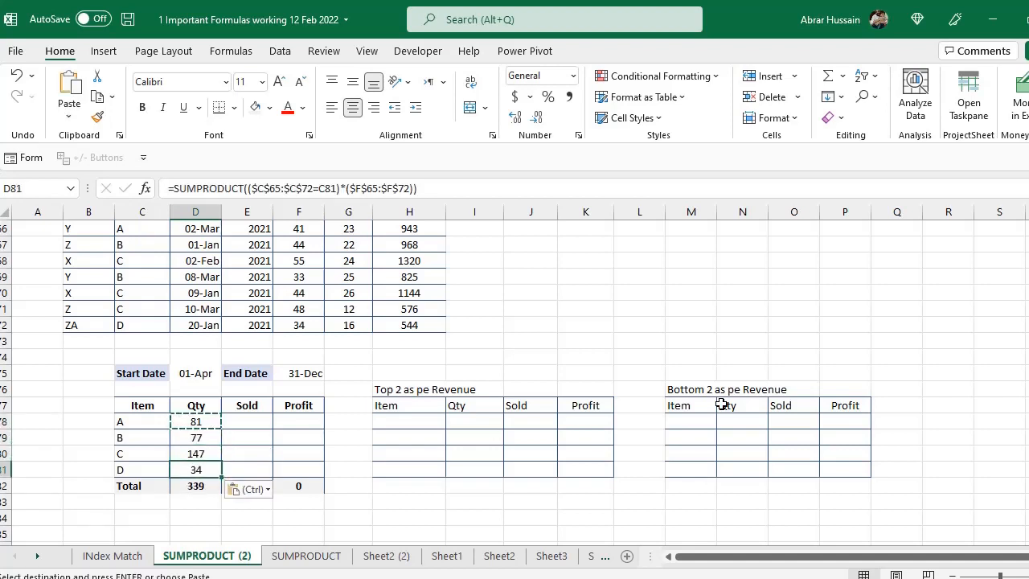
# Check the copied Qty formulas and the Total formula in D82 against the sum of the source Qty range F65:F72.
pyautogui.click(202, 439)
pyautogui.click(126, 434)
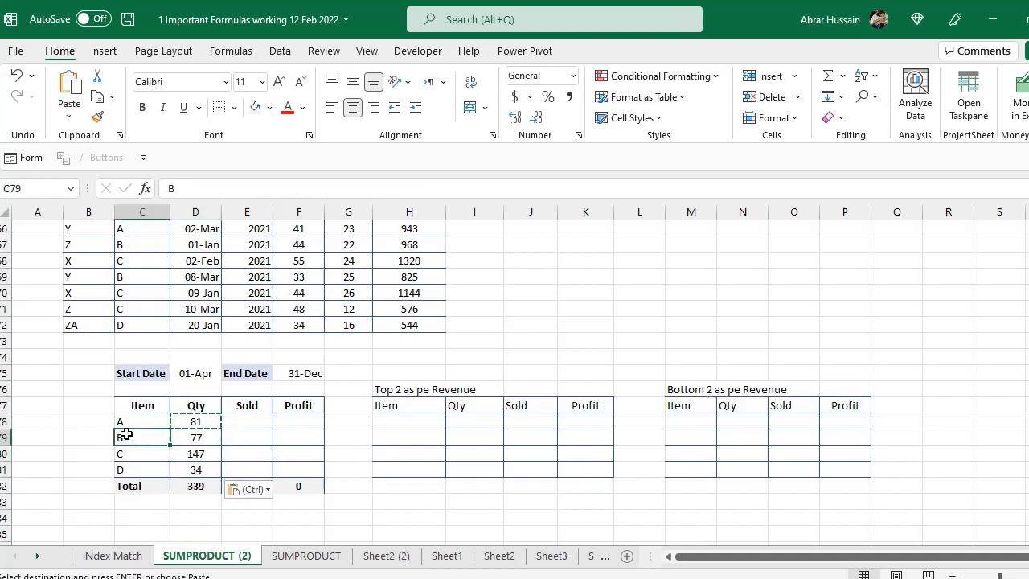
pyautogui.click(200, 453)
pyautogui.click(135, 473)
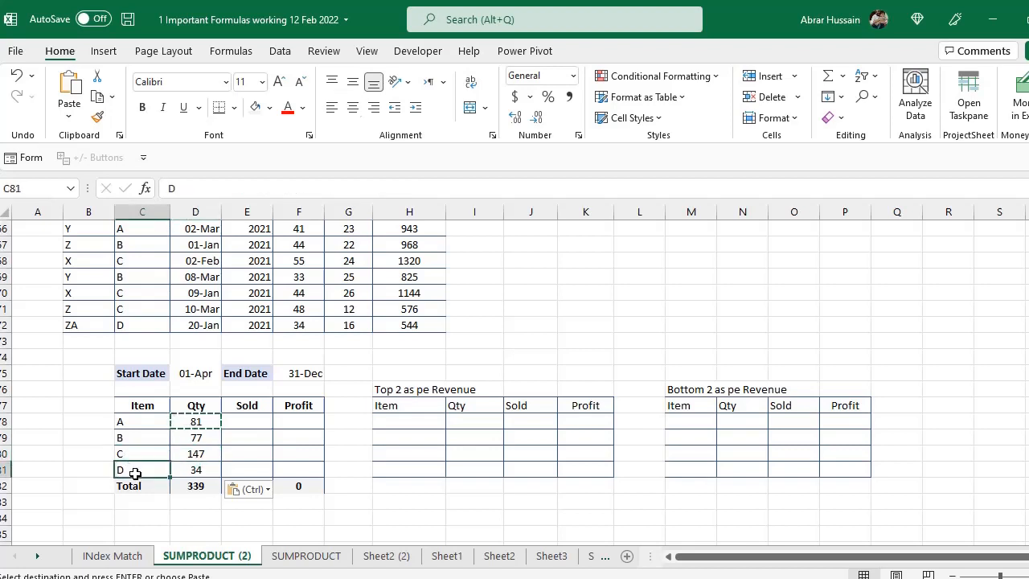
pyautogui.click(199, 471)
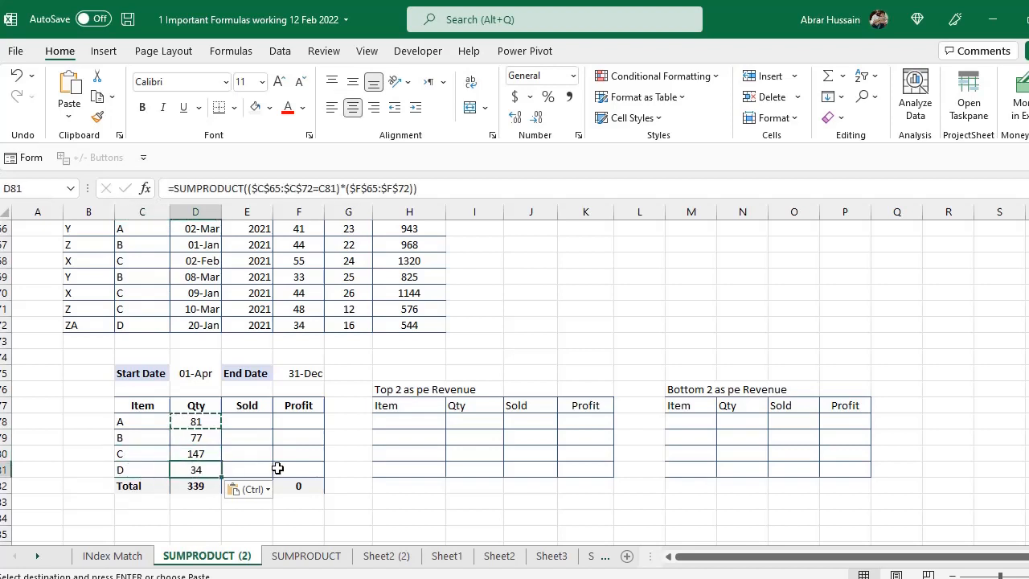
pyautogui.doubleClick(195, 487)
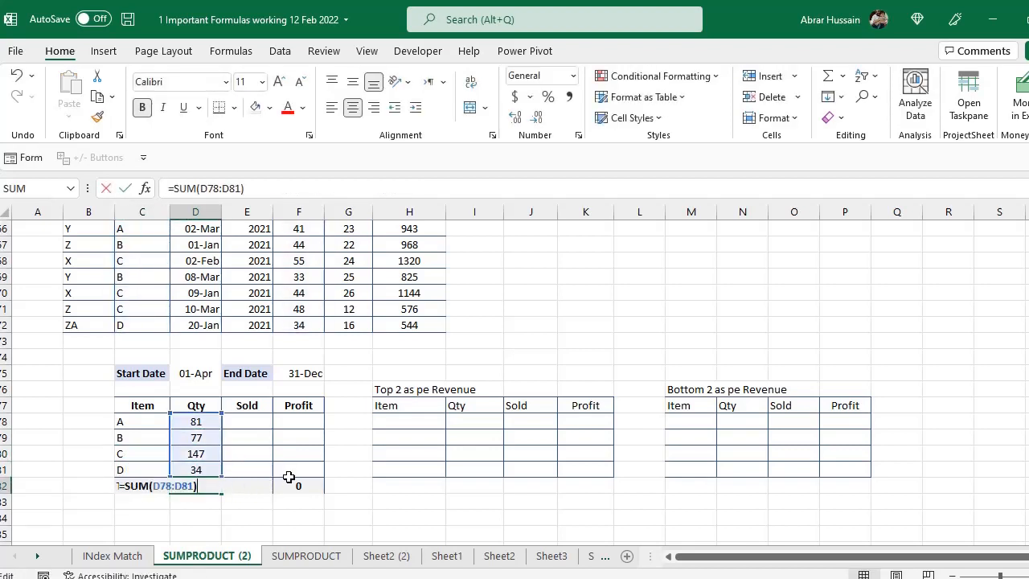
pyautogui.press('Escape')
pyautogui.scroll(2, 260, 367)
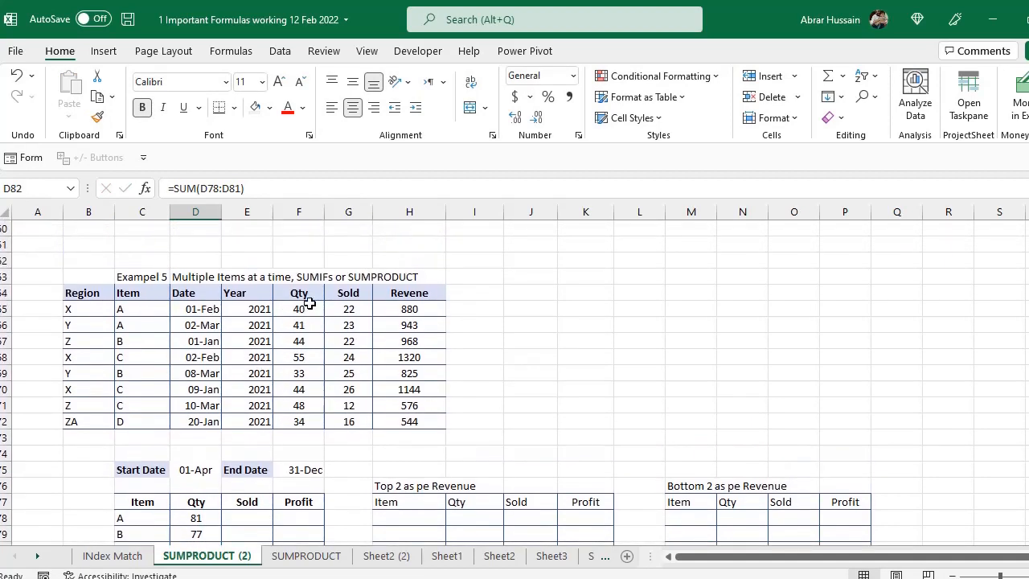
pyautogui.moveTo(309, 303); pyautogui.dragTo(299, 421)
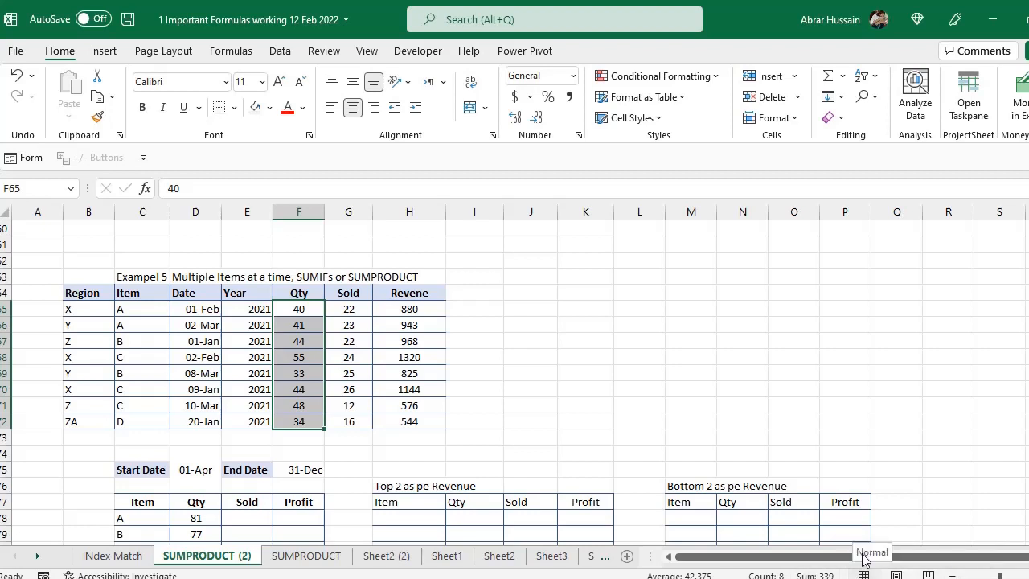
# Examine item A's Qty formula in D78 and the start and end dates in D75 and F75.
pyautogui.scroll(-3, 276, 413)
pyautogui.doubleClick(200, 372)
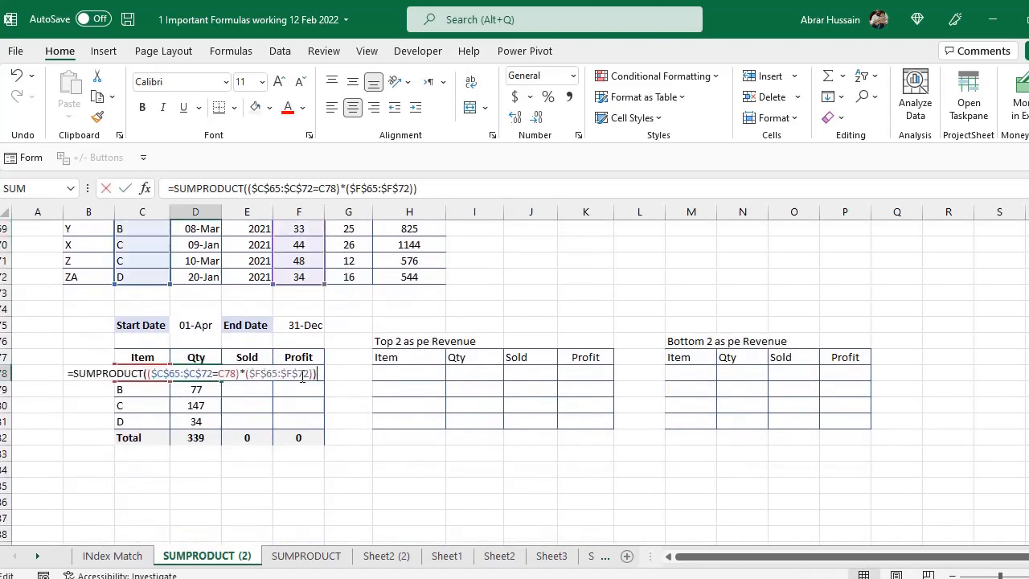
pyautogui.press('Escape')
pyautogui.press('F2')
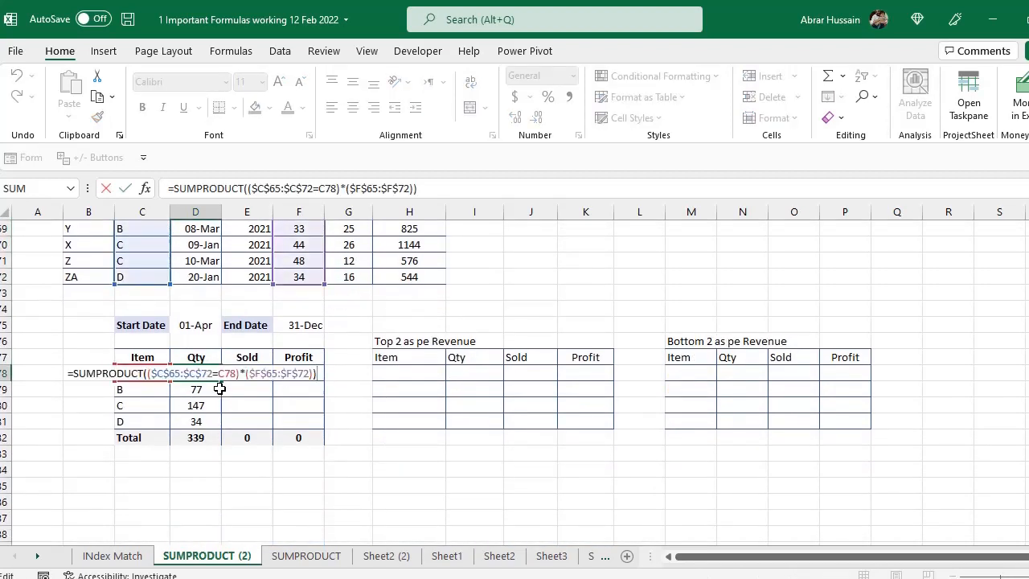
pyautogui.press('Escape')
pyautogui.scroll(1, 219, 388)
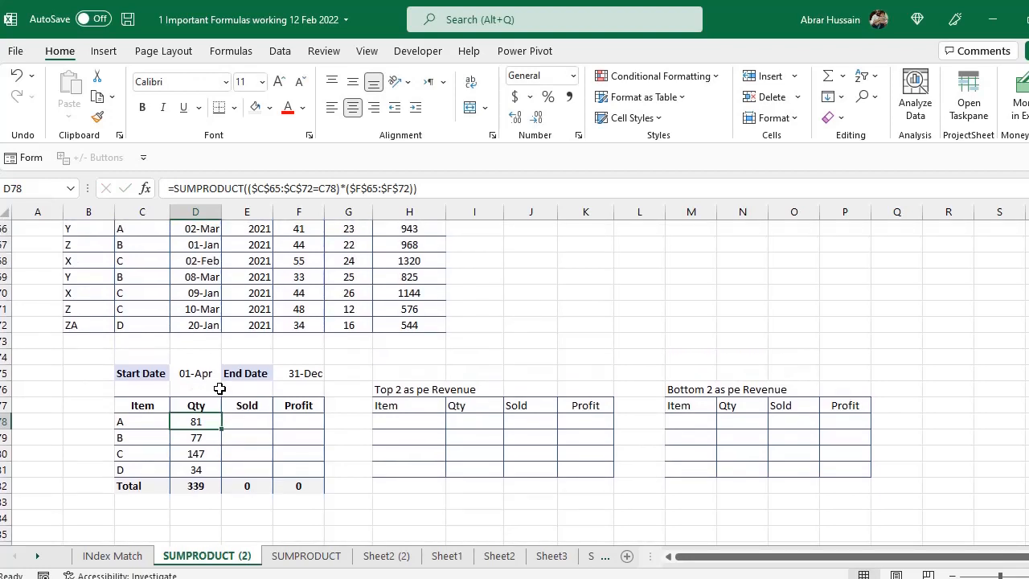
pyautogui.press('F2')
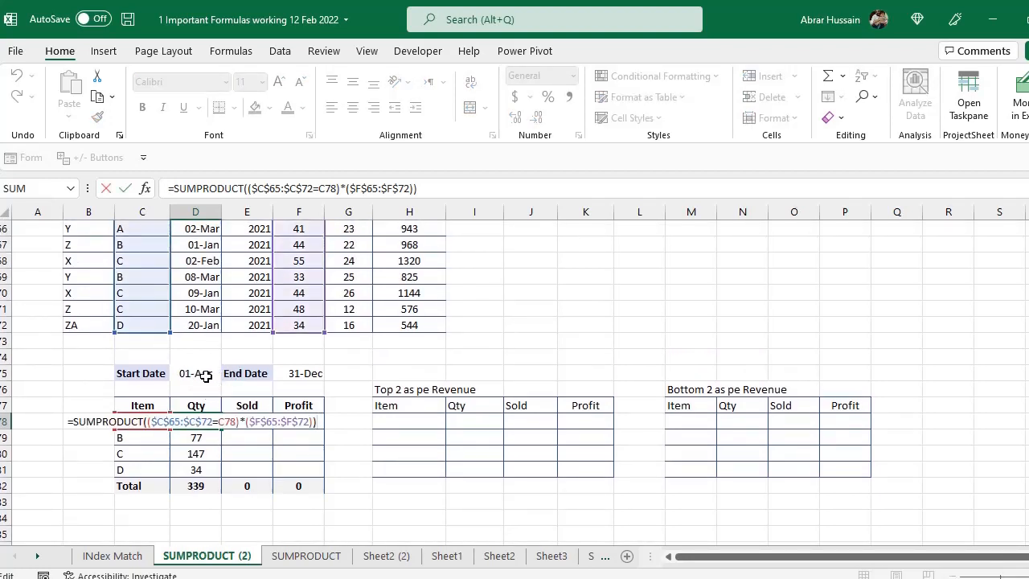
pyautogui.press('Escape')
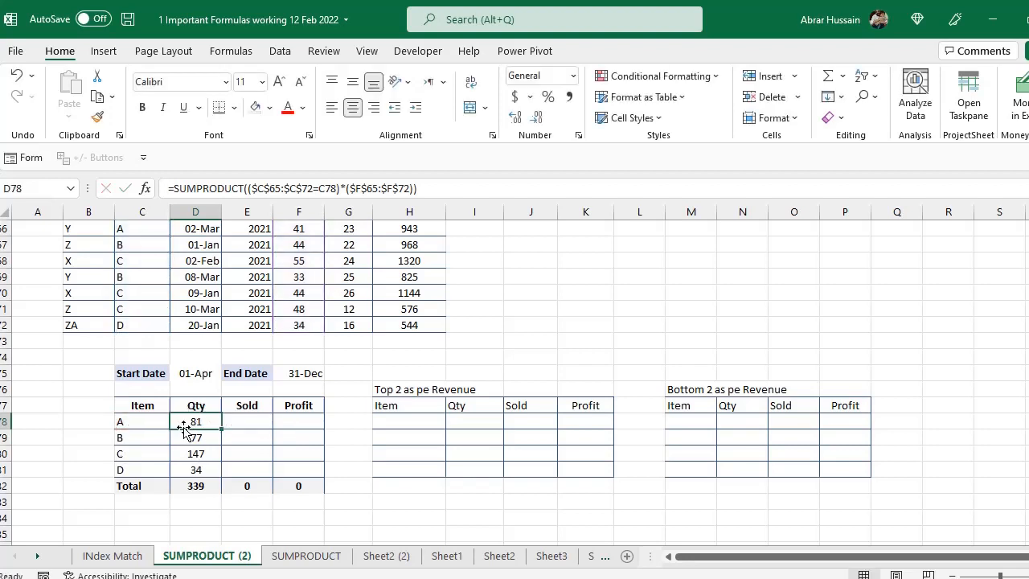
pyautogui.click(193, 374)
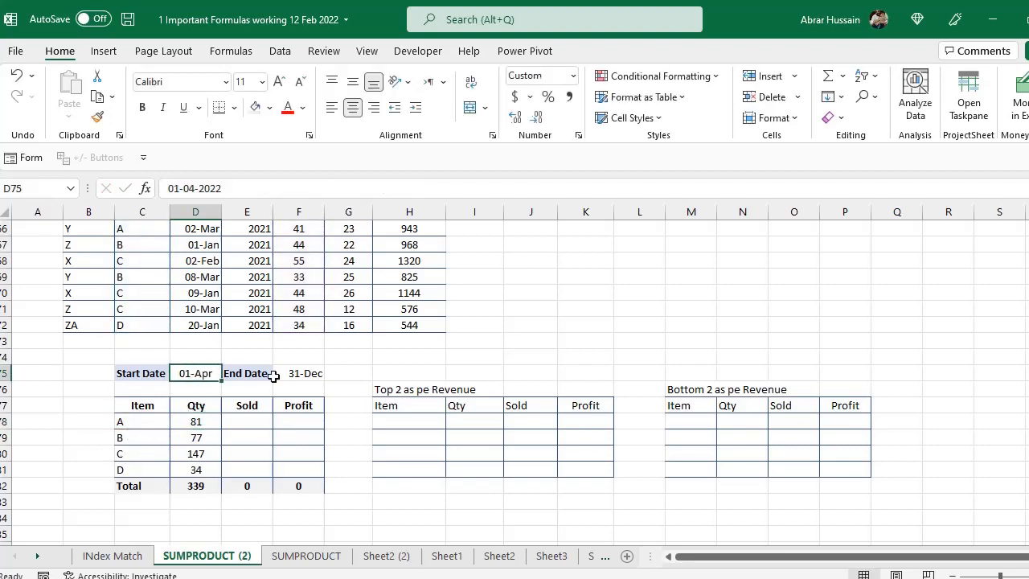
pyautogui.click(310, 374)
pyautogui.click(209, 375)
# Add the start-date condition (D65:D72>=D75) as a further multiplied term inside the SUMPRODUCT formula in D78.
pyautogui.click(208, 421)
pyautogui.press('F2')
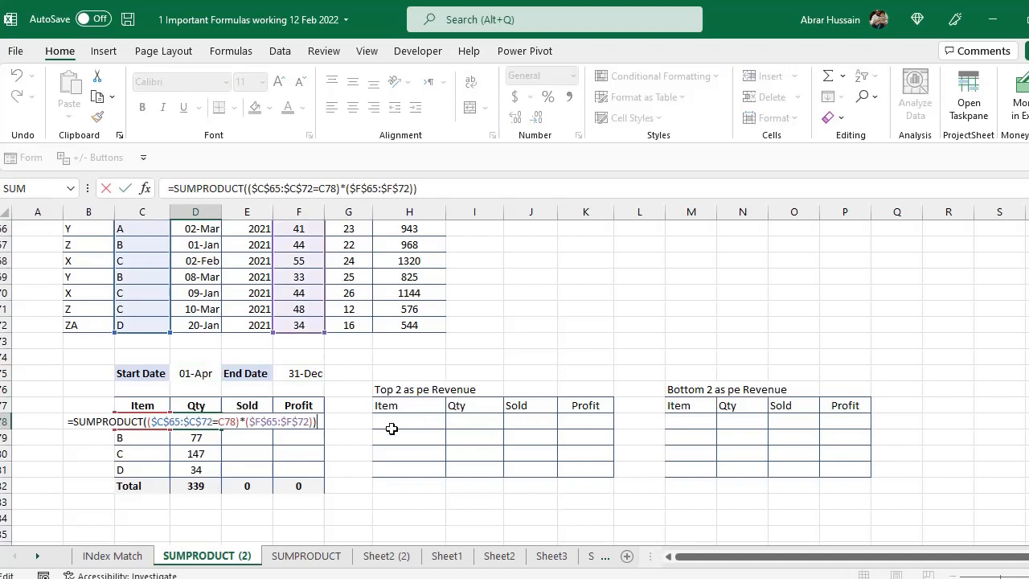
pyautogui.click(315, 421)
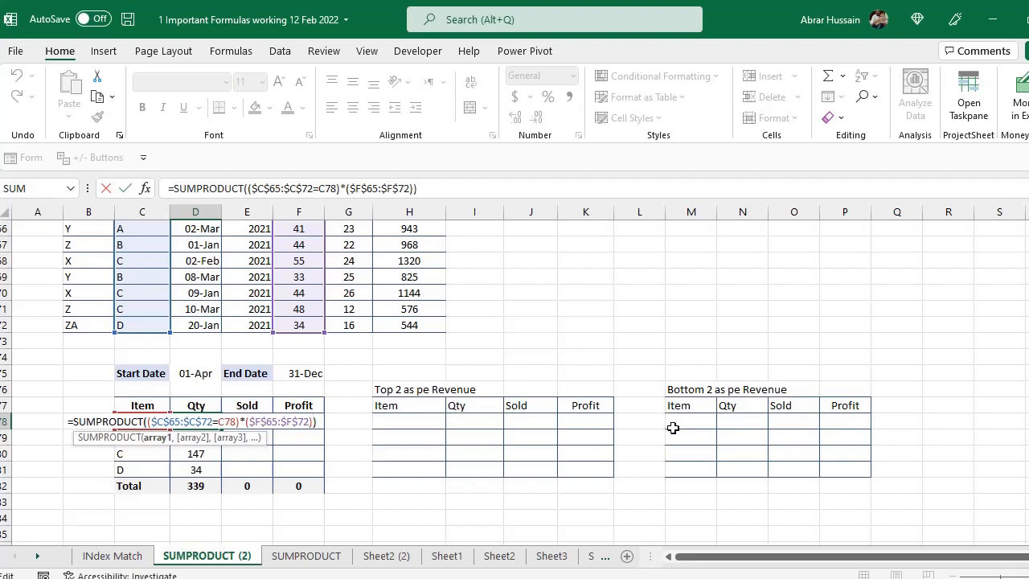
pyautogui.write('*(')
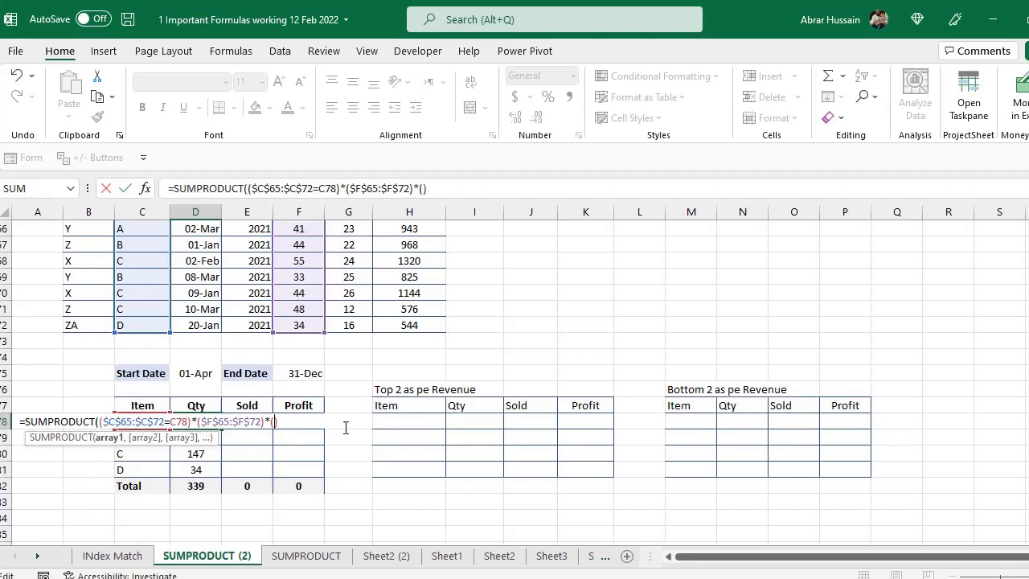
pyautogui.scroll(1, 206, 285)
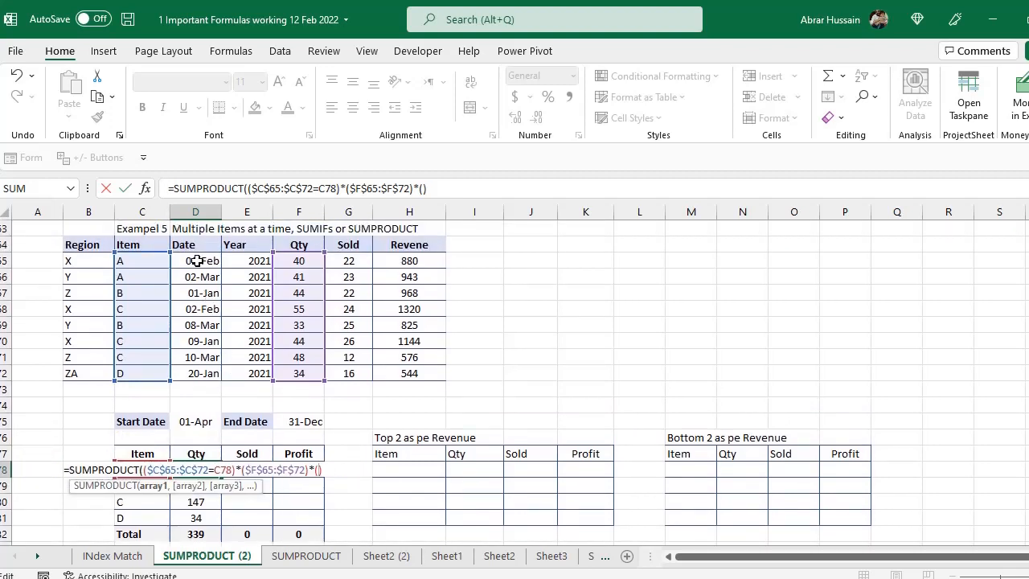
pyautogui.moveTo(197, 260); pyautogui.dragTo(198, 371)
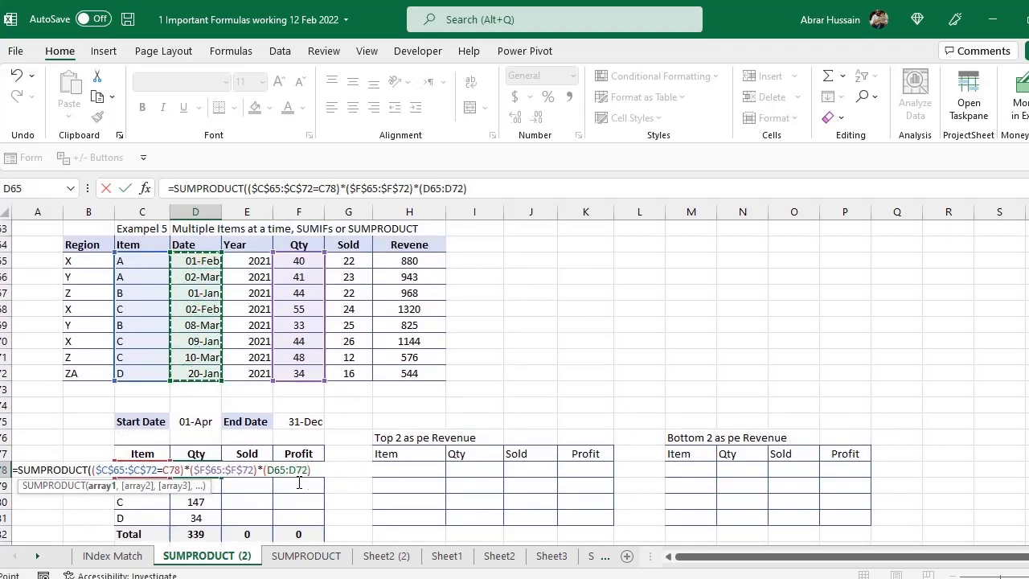
pyautogui.scroll(-1, 299, 482)
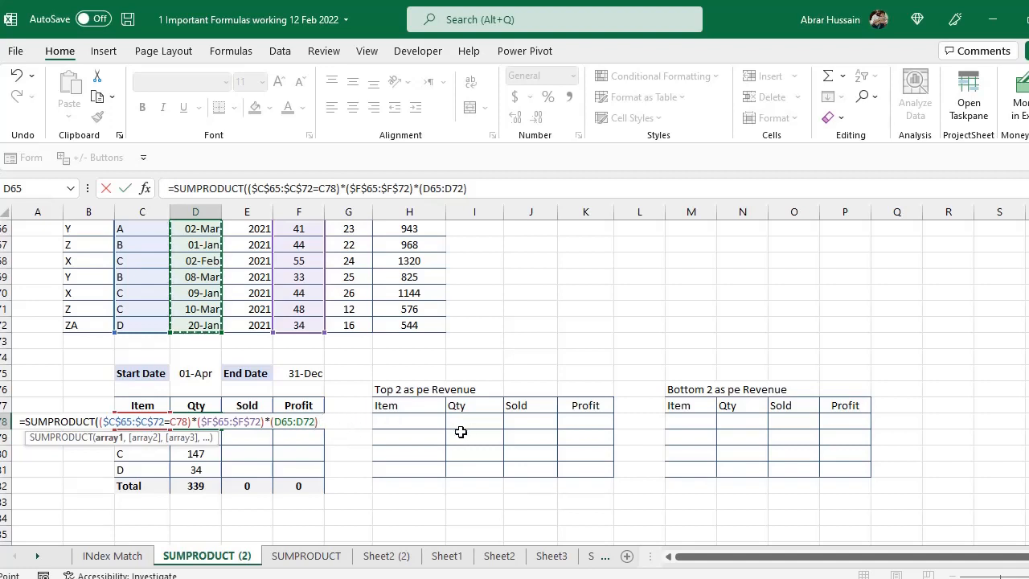
pyautogui.write('>=')
pyautogui.click(181, 371)
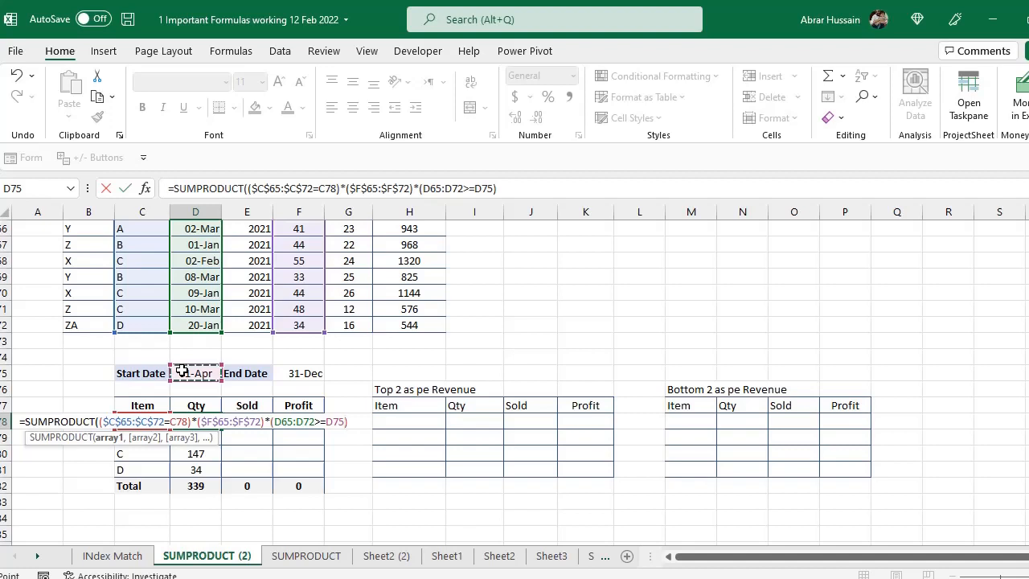
pyautogui.write(')')
# Add the end-date condition (D65:D72<=F75) to the D78 formula and enter it, accepting the proposed bracket correction.
pyautogui.scroll(1, 241, 272)
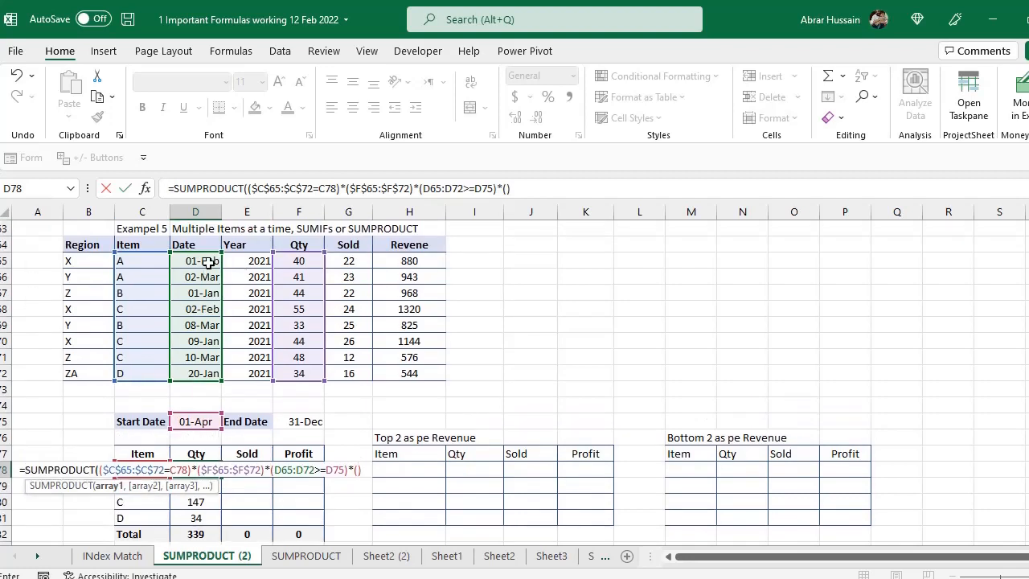
pyautogui.moveTo(208, 262); pyautogui.dragTo(206, 373)
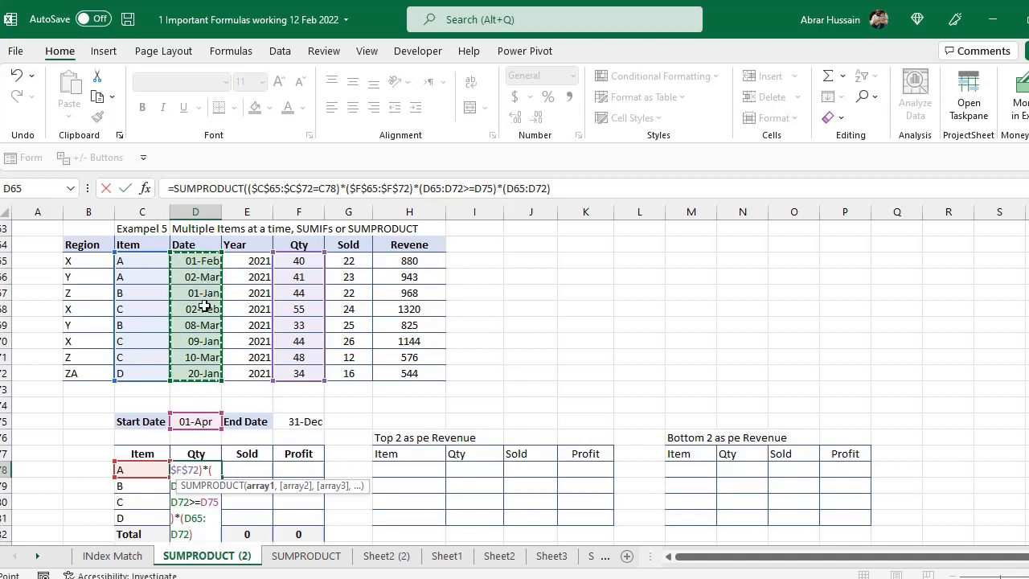
pyautogui.scroll(-1, 354, 369)
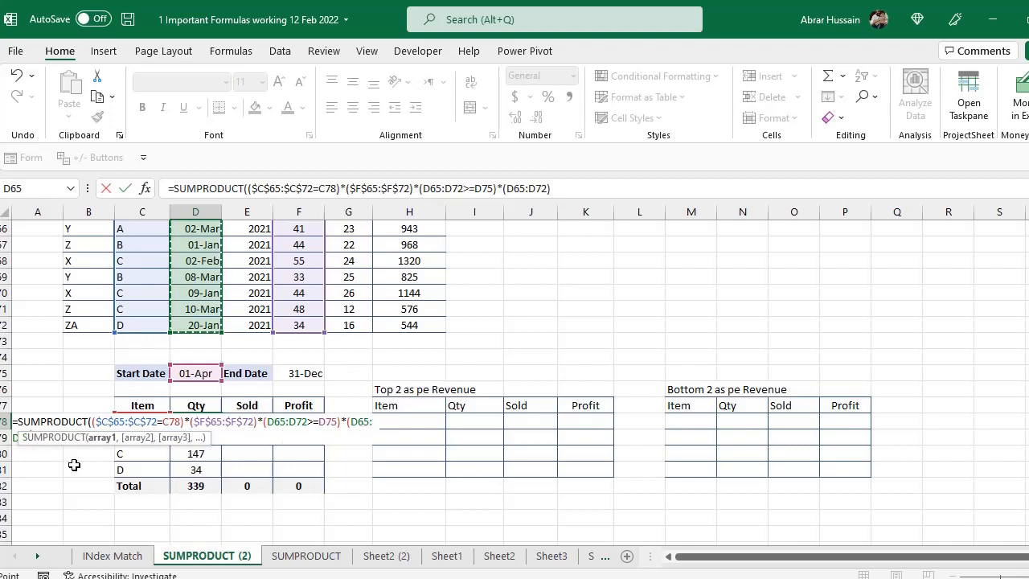
pyautogui.write('<=')
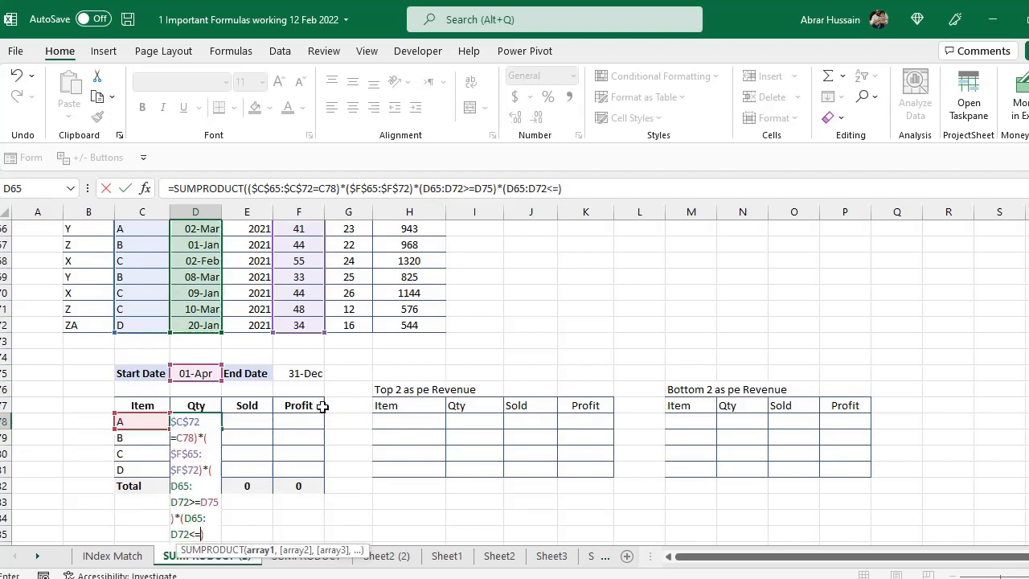
pyautogui.scroll(-1, 241, 406)
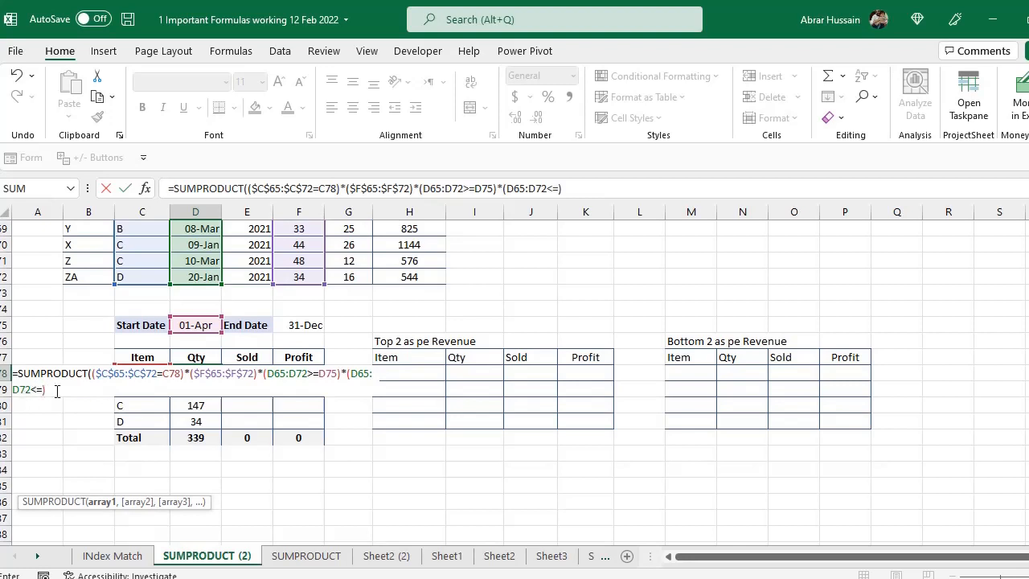
pyautogui.click(298, 327)
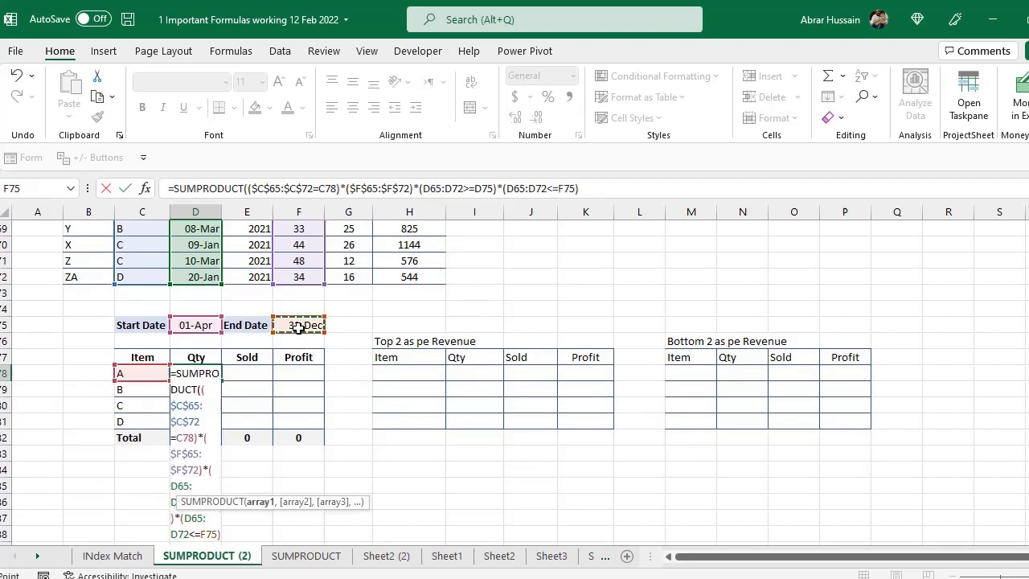
pyautogui.write(')')
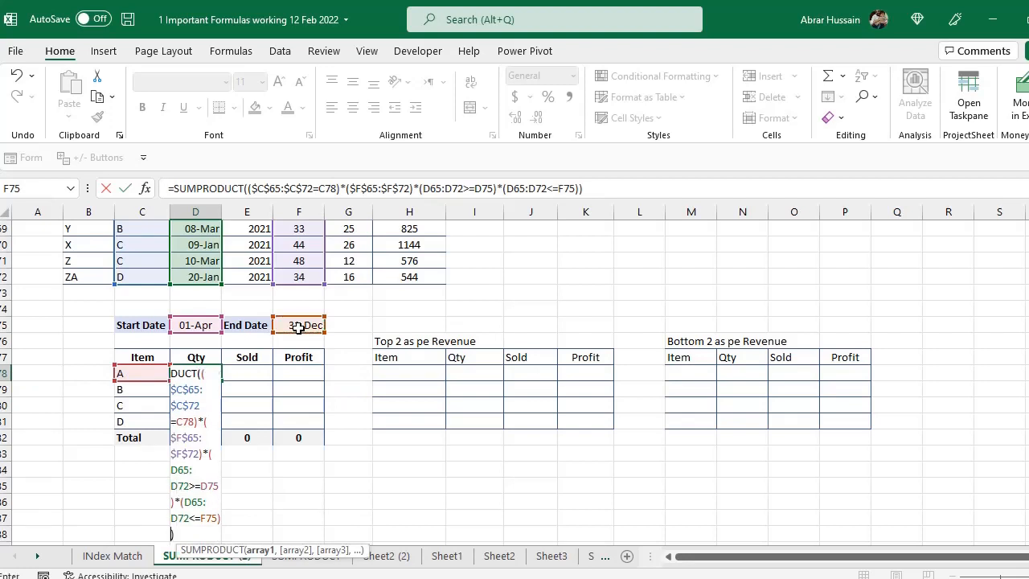
pyautogui.write(')')
pyautogui.press('Return')
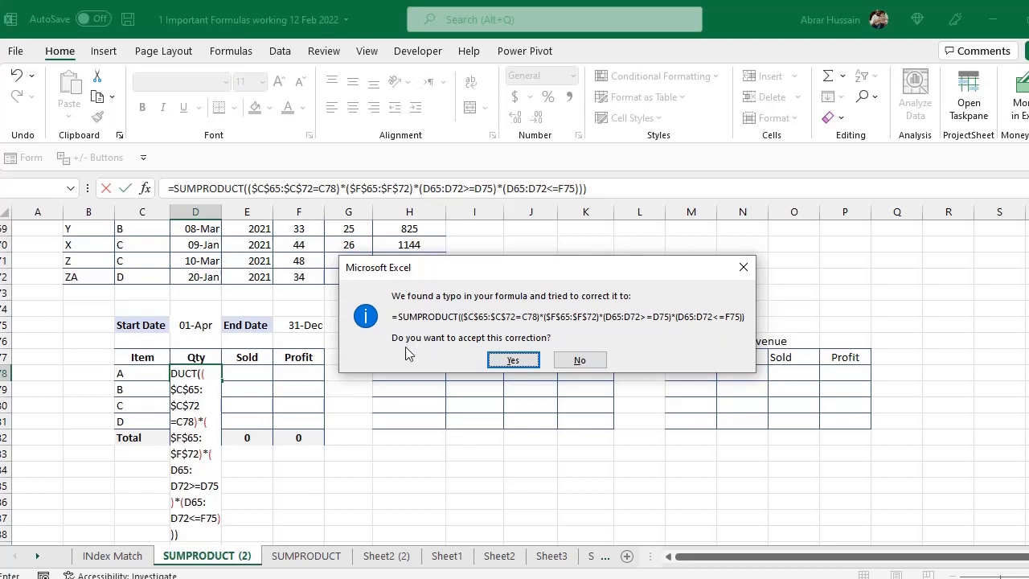
pyautogui.click(512, 365)
# Make the date range of the start-date condition in the D78 formula absolute as $D$65:$D$72.
pyautogui.press('Up')
pyautogui.press('F2')
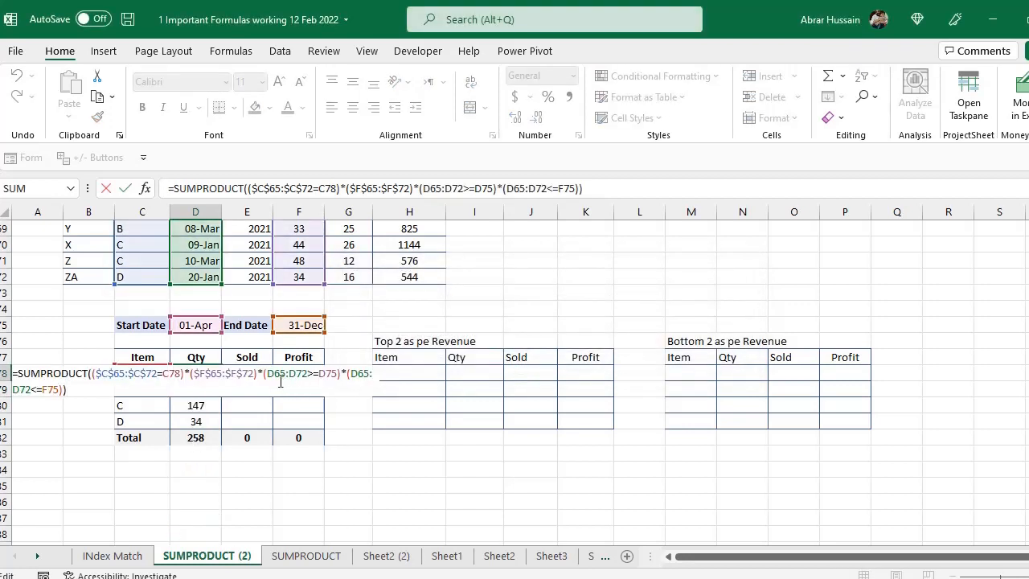
pyautogui.click(276, 375)
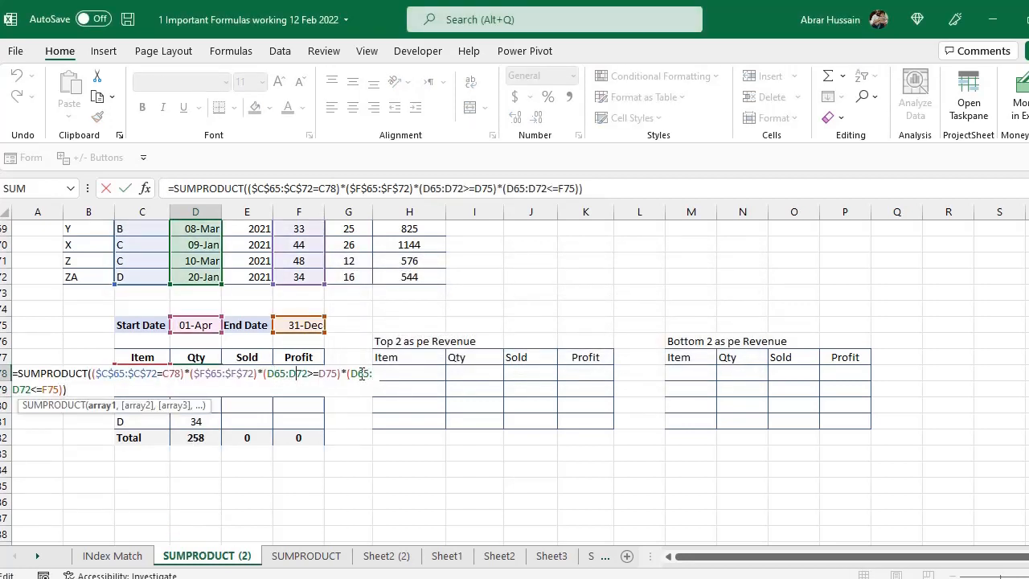
pyautogui.click(318, 373)
pyautogui.press('Delete')
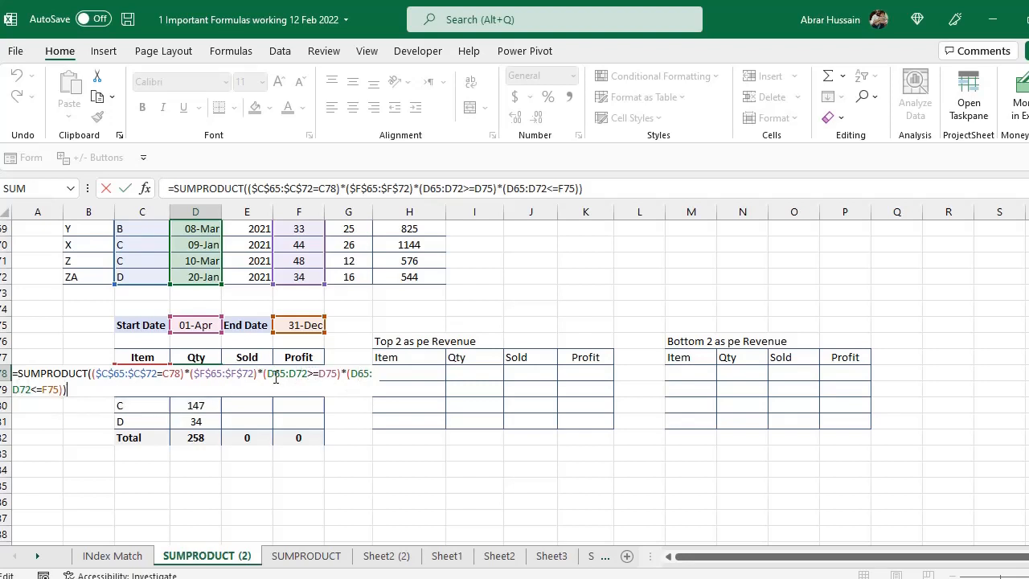
pyautogui.click(297, 375)
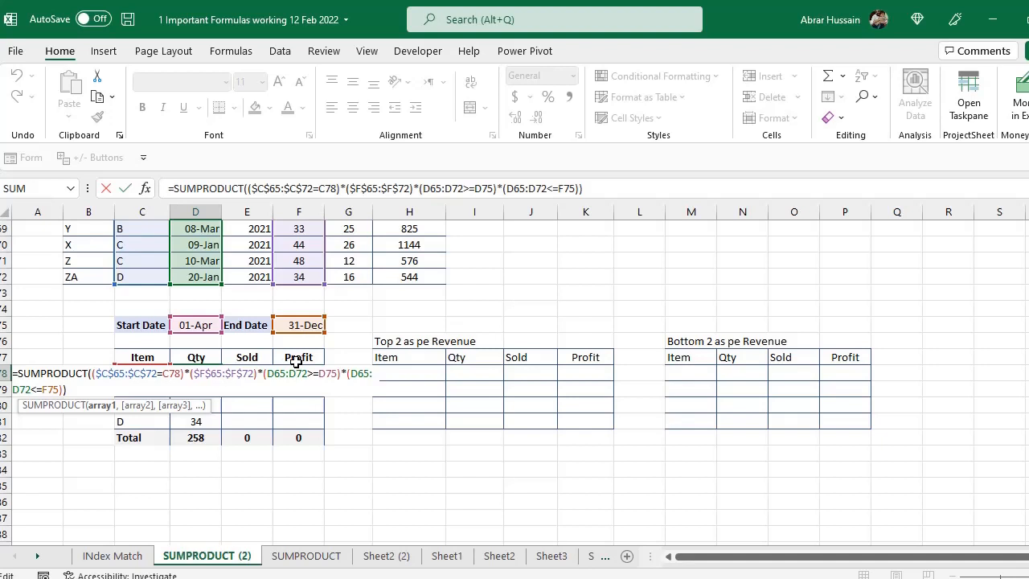
pyautogui.press('F4')
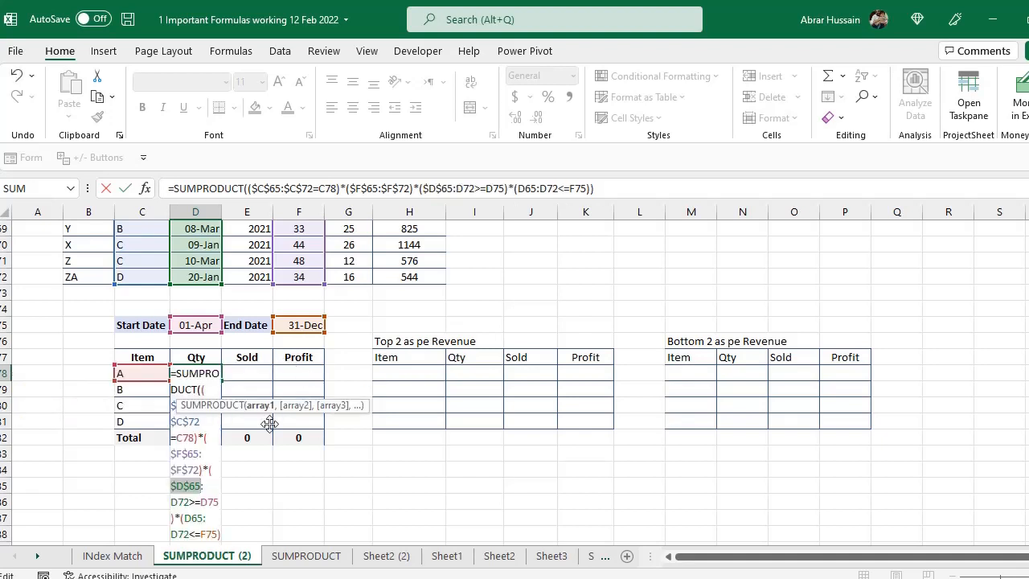
pyautogui.click(178, 503)
pyautogui.press('F4')
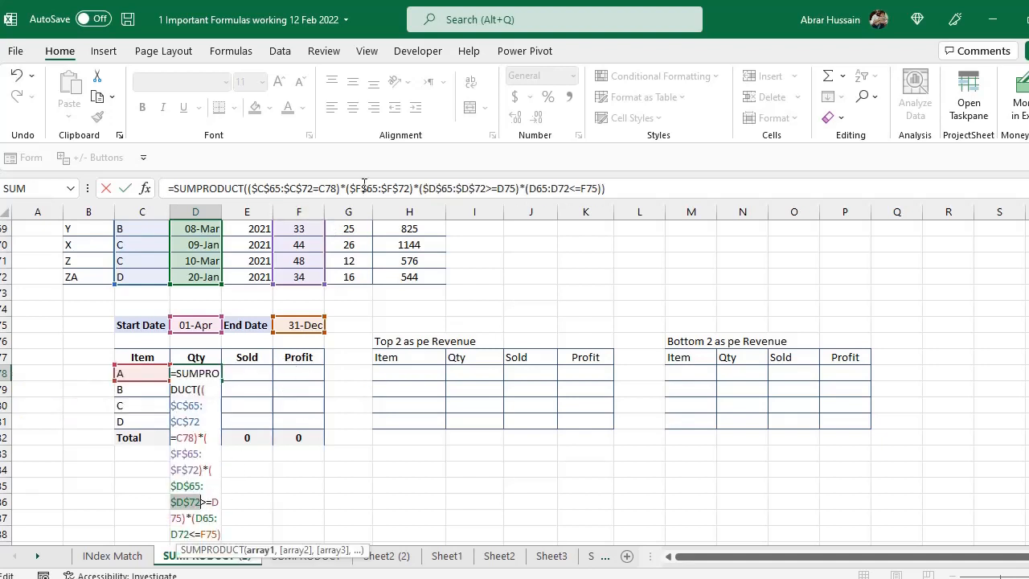
# Make $D$75, the end-date condition's range $D$65:$D$72 and $F$75 absolute, and enter the formula in D78.
pyautogui.click(511, 190)
pyautogui.press('F4')
pyautogui.click(546, 190)
pyautogui.press('F4')
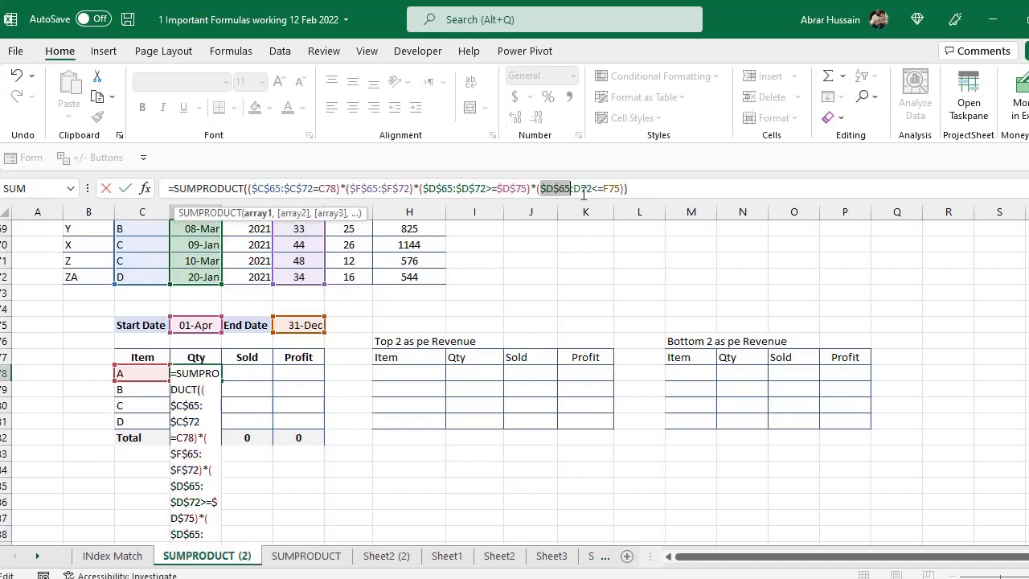
pyautogui.click(623, 189)
pyautogui.press('F4')
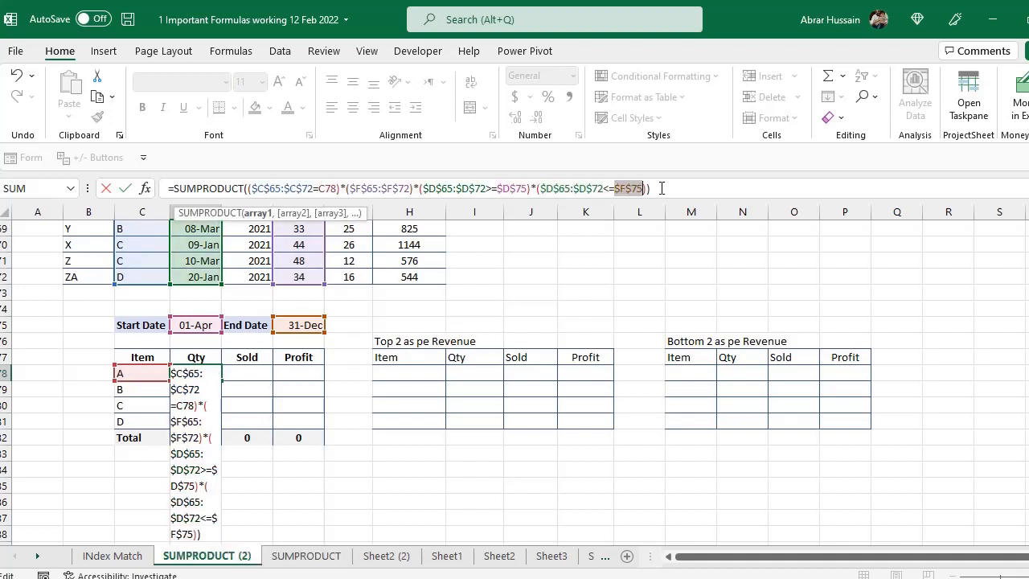
pyautogui.hotkey('ctrl', 'Return')
# Copy the date-filtered Qty formula from D78 into D79:D81 and check the Total formula in D82.
pyautogui.hotkey('ctrl', 'c')
pyautogui.press('Down')
pyautogui.hotkey('ctrl', 'v')
pyautogui.press('Down')
pyautogui.hotkey('ctrl', 'v')
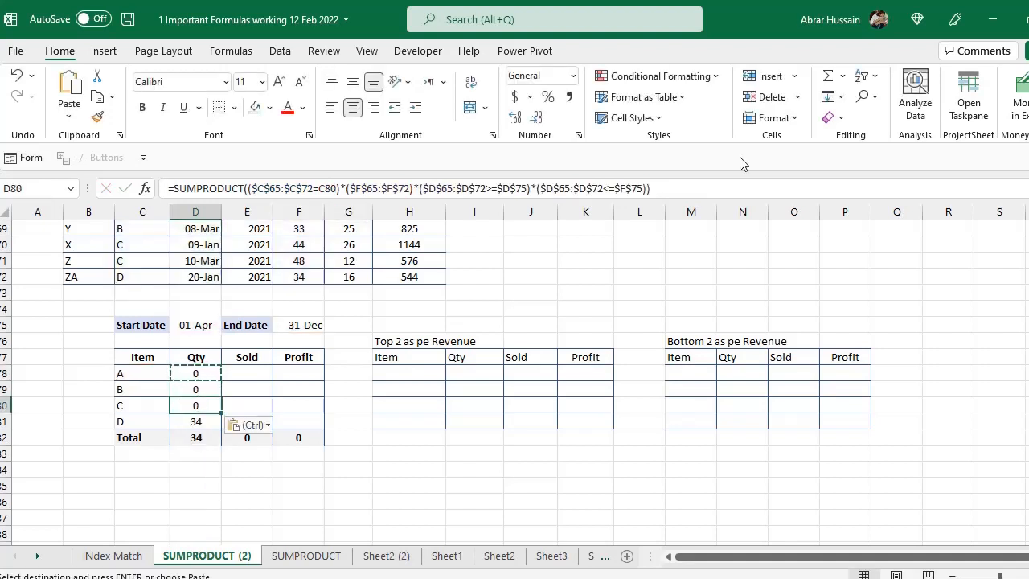
pyautogui.press('Down')
pyautogui.hotkey('ctrl', 'v')
pyautogui.press('Down')
pyautogui.press('F2')
pyautogui.press('Escape')
pyautogui.press('Up')
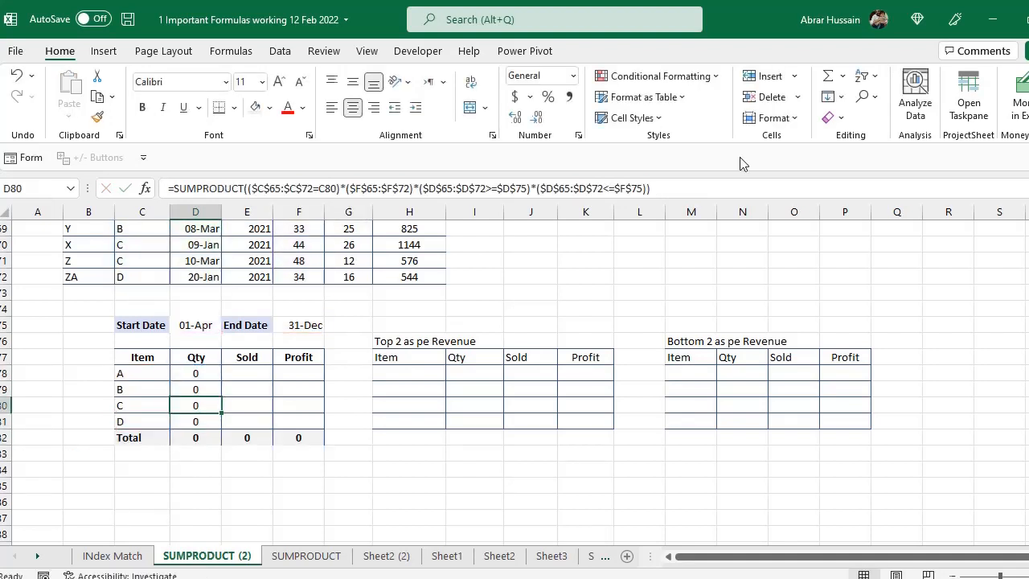
# Check the full start date in D75 and end date in F75 against the Qty formulas in D78:D80.
pyautogui.press('Up')
pyautogui.press('Up')
pyautogui.press('Up')
pyautogui.press('Up')
pyautogui.press('Up')
pyautogui.press('Up')
pyautogui.press('F2')
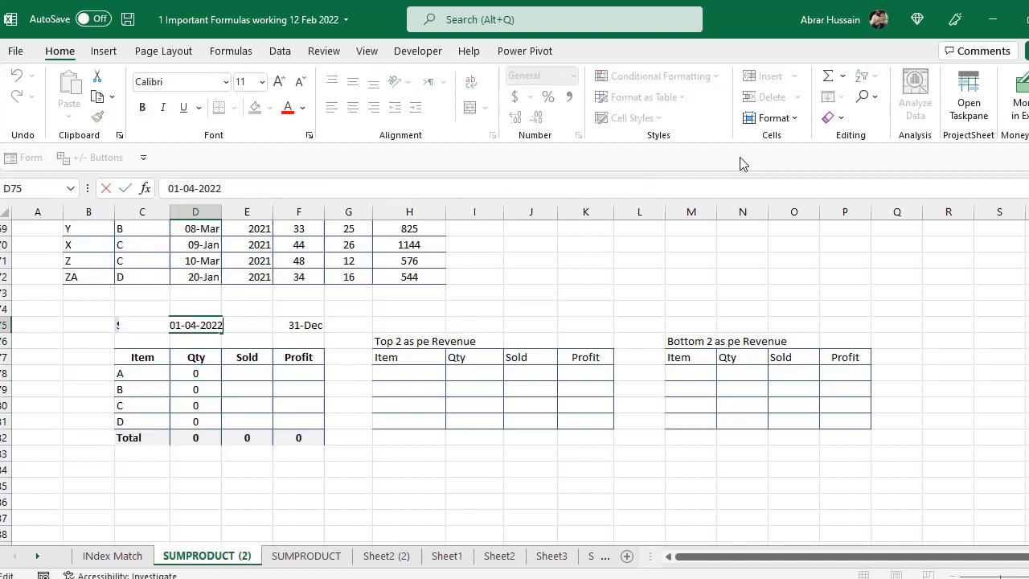
pyautogui.press('Escape')
pyautogui.press('Right')
pyautogui.press('Right')
pyautogui.press('F2')
pyautogui.press('Escape')
pyautogui.press('Left')
pyautogui.press('Left')
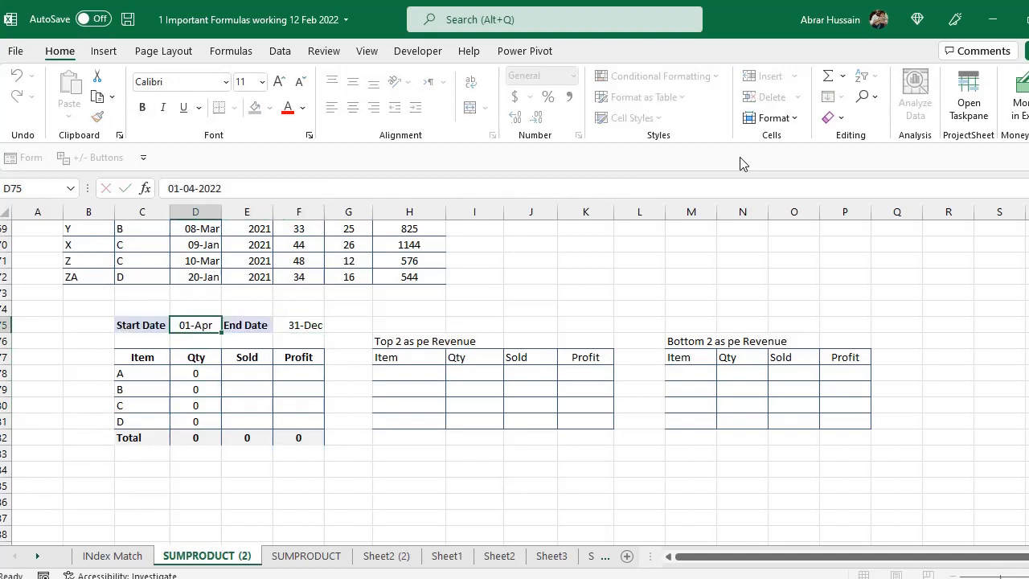
pyautogui.moveTo(205, 373); pyautogui.dragTo(203, 405)
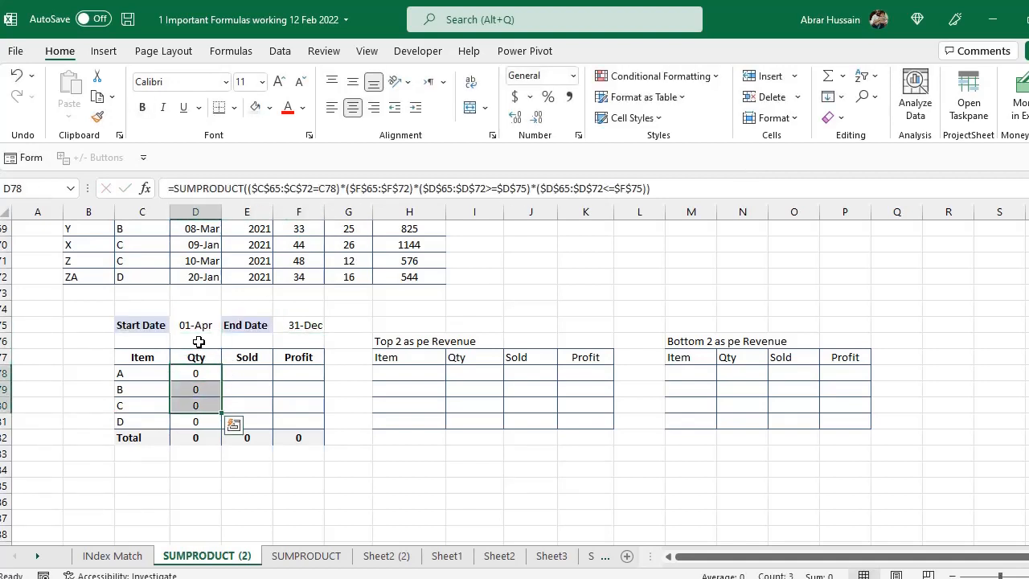
# Set the start date in D75 to 1 jan and check the Qty results for items A to D.
pyautogui.click(192, 323)
pyautogui.scroll(1, 452, 308)
pyautogui.write('1')
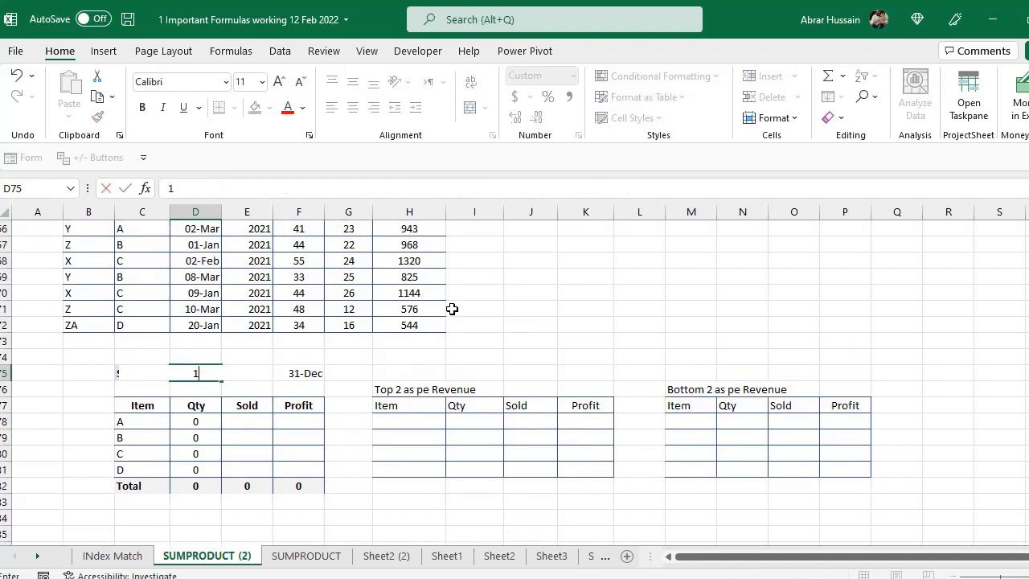
pyautogui.write(' jan')
pyautogui.press('Return')
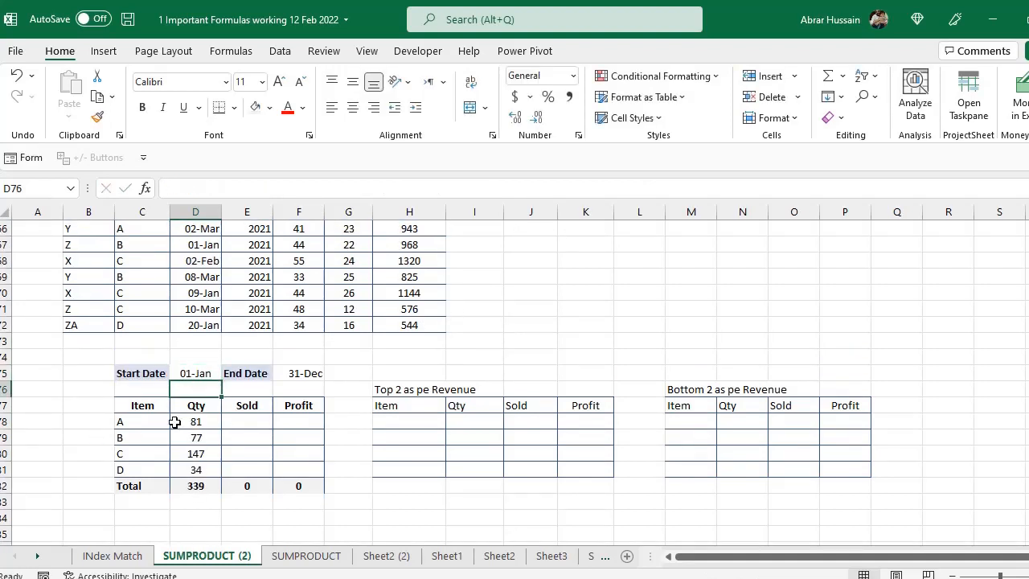
pyautogui.click(176, 419)
pyautogui.moveTo(175, 419); pyautogui.dragTo(218, 459)
pyautogui.scroll(-1, 324, 455)
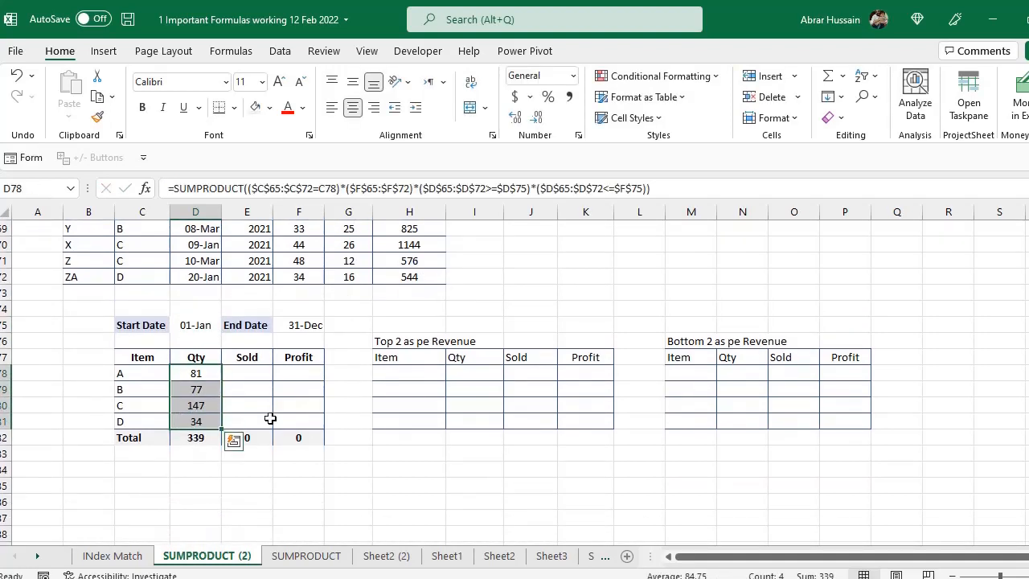
# Copy the Qty formula text from D78 unchanged into the Sold cell E78 and the Profit cell F78.
pyautogui.click(227, 358)
pyautogui.scroll(3, 266, 356)
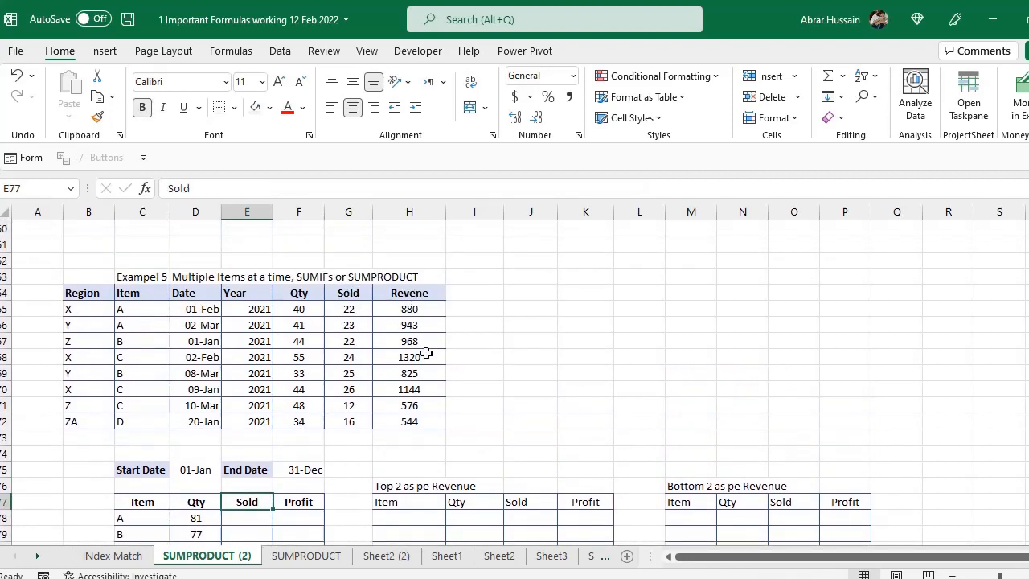
pyautogui.scroll(-2, 428, 363)
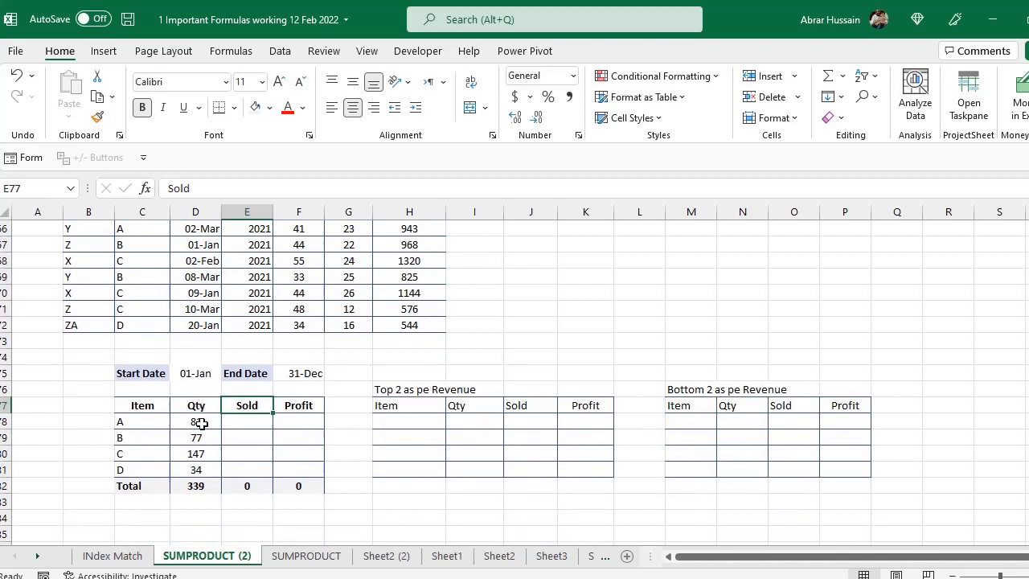
pyautogui.click(197, 421)
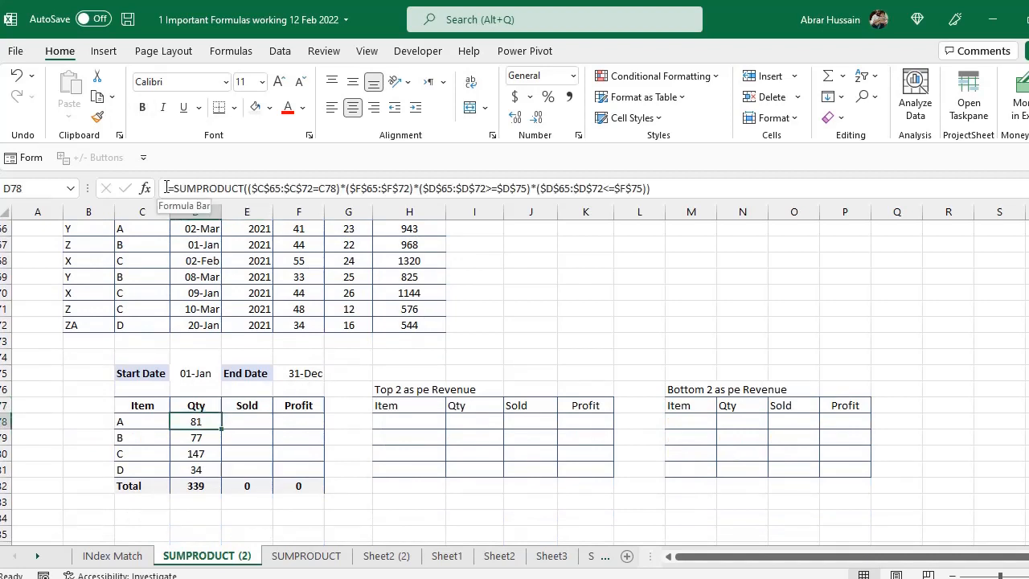
pyautogui.moveTo(167, 188); pyautogui.dragTo(672, 177)
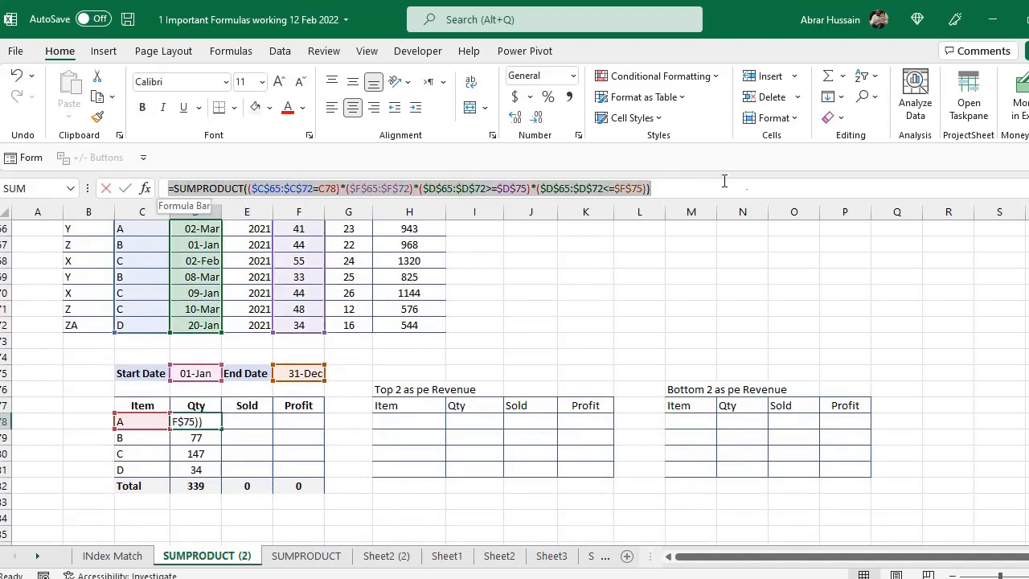
pyautogui.hotkey('ctrl', 'c')
pyautogui.press('Tab')
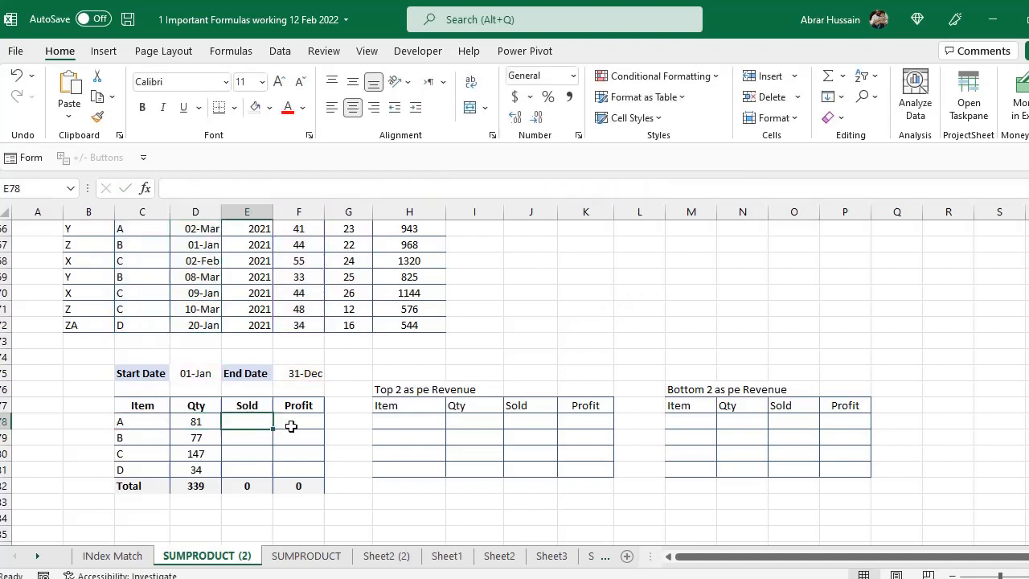
pyautogui.hotkey('ctrl', 'v')
pyautogui.click(306, 422)
pyautogui.hotkey('ctrl', 'v')
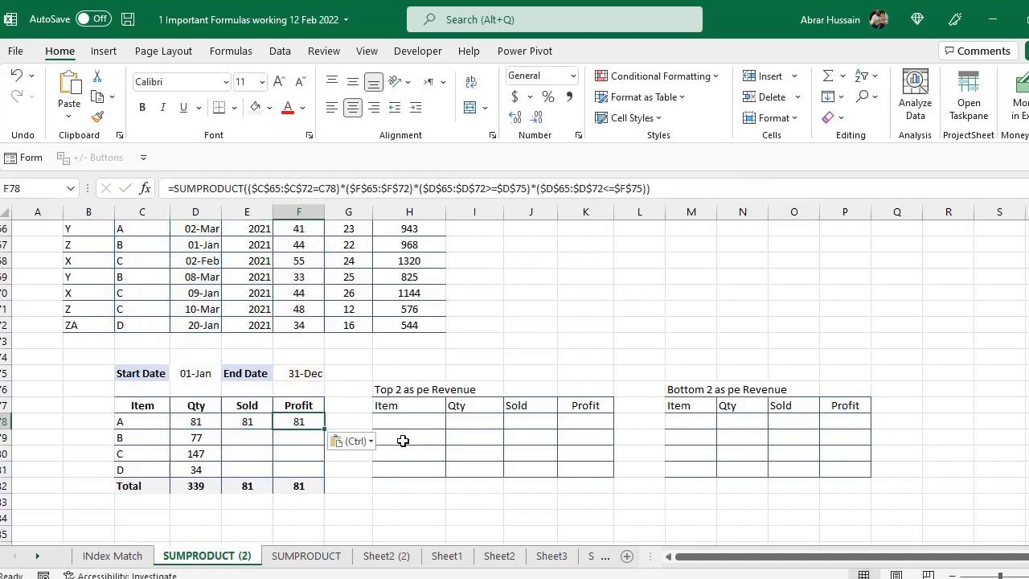
# Change the summed range in the E78 formula to the source table's Sold column, $G$65:$G$72.
pyautogui.click(245, 422)
pyautogui.press('F2')
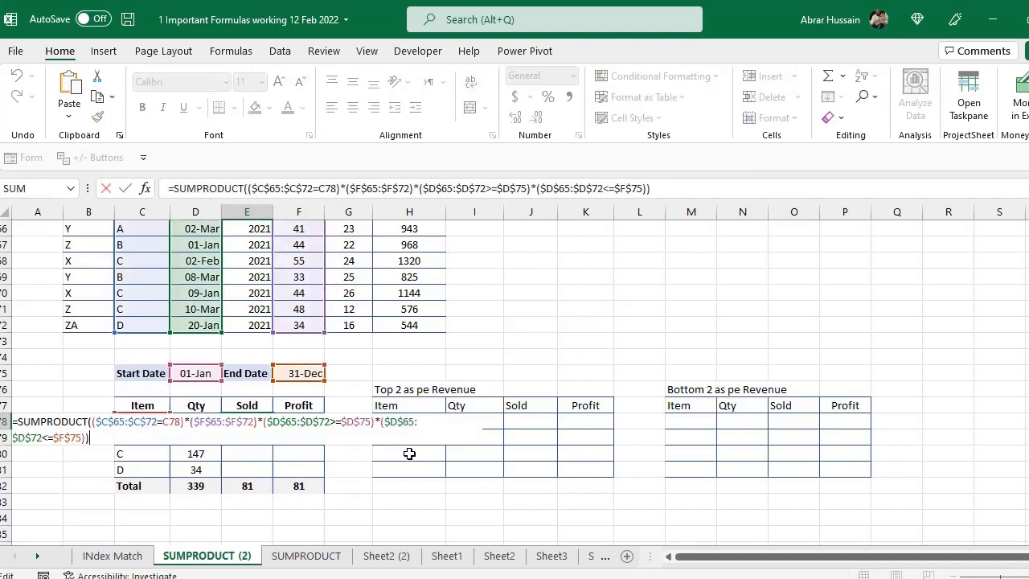
pyautogui.scroll(2, 402, 389)
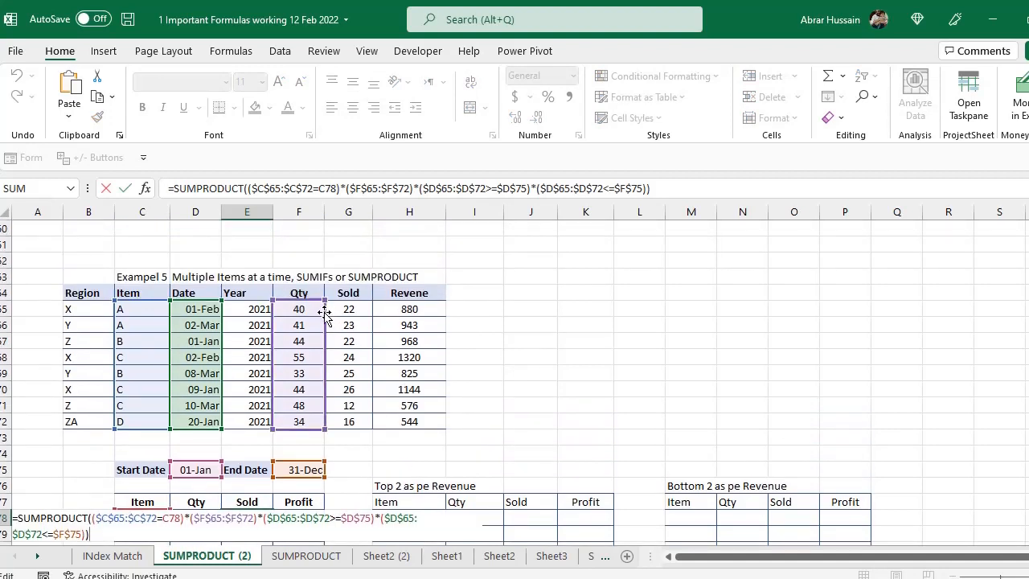
pyautogui.moveTo(325, 314); pyautogui.dragTo(335, 318)
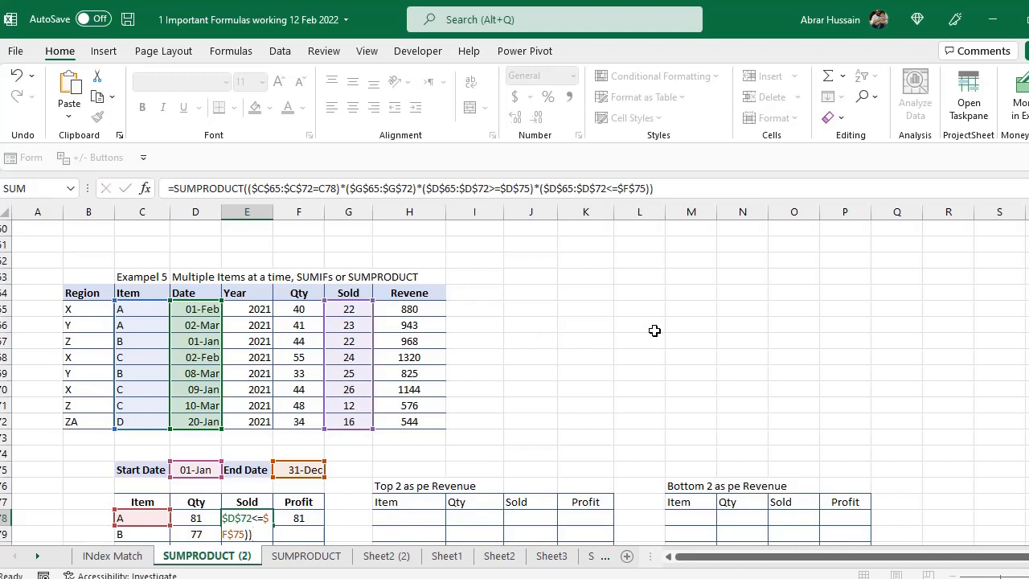
pyautogui.press('Return')
# Change the summed range in the F78 formula to the source table's revenue column, $H$65:$H$72.
pyautogui.press('Up')
pyautogui.press('Right')
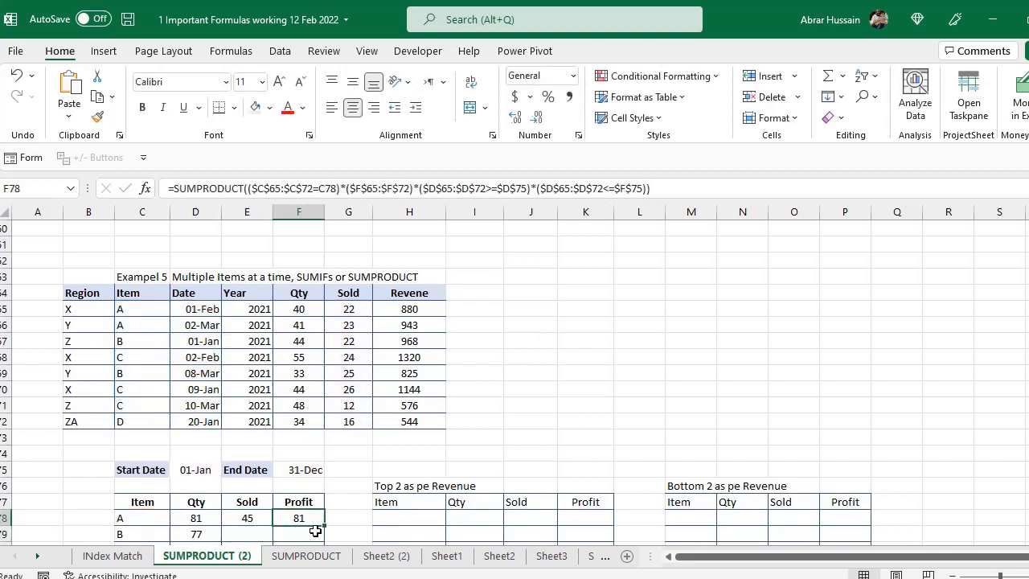
pyautogui.scroll(-2, 340, 514)
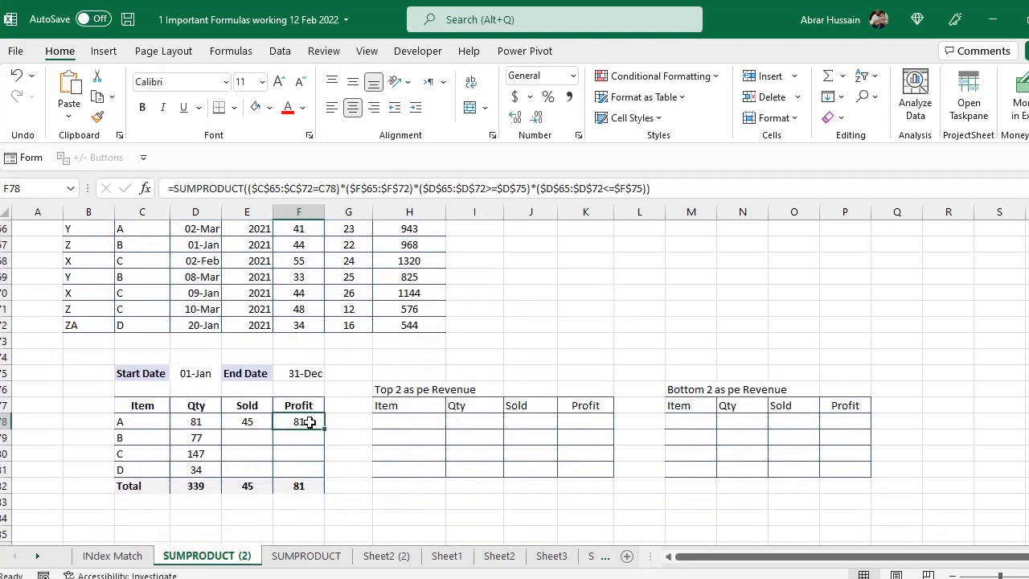
pyautogui.doubleClick(309, 422)
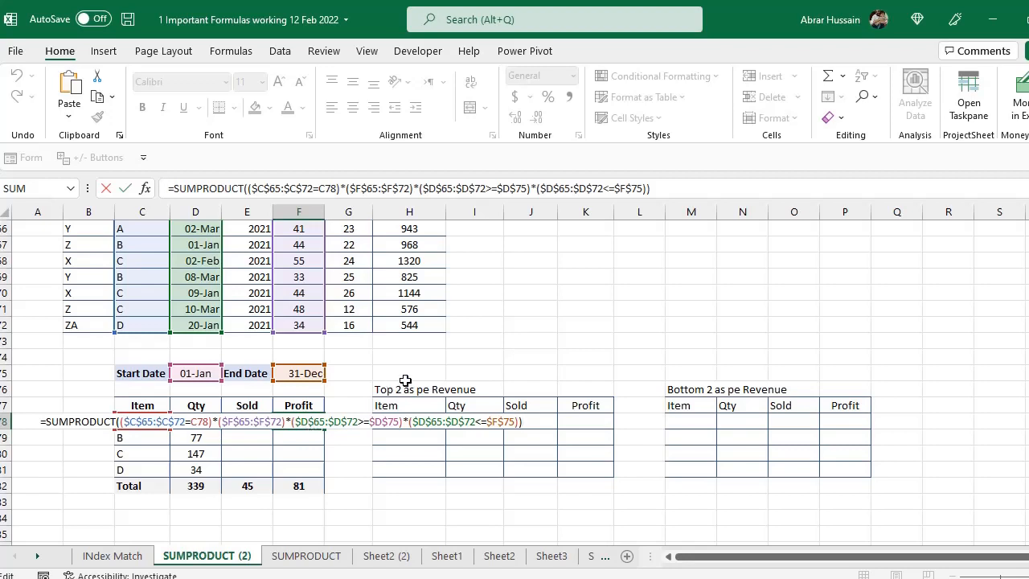
pyautogui.scroll(2, 405, 380)
pyautogui.moveTo(333, 338); pyautogui.dragTo(446, 339)
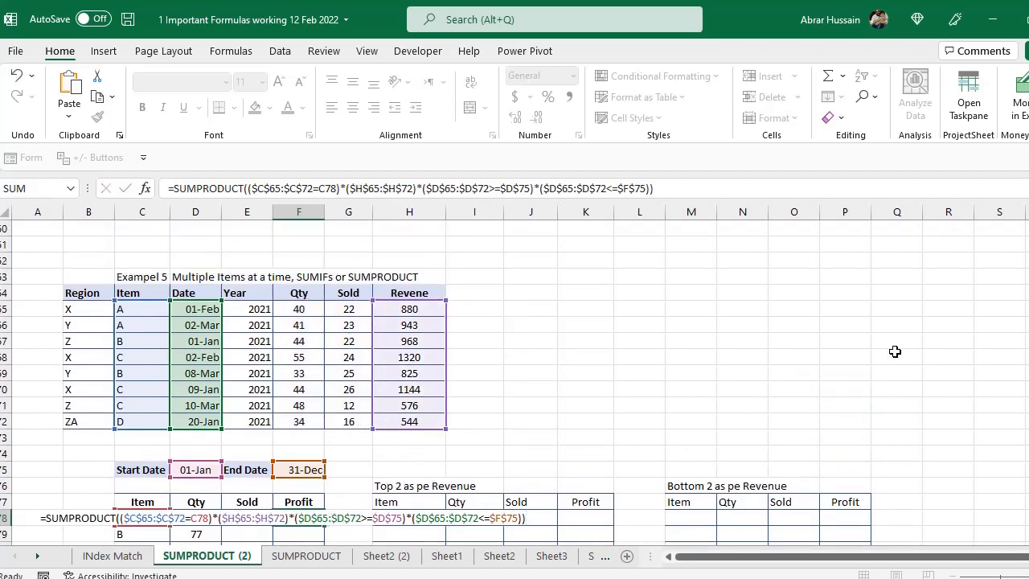
pyautogui.press('Return')
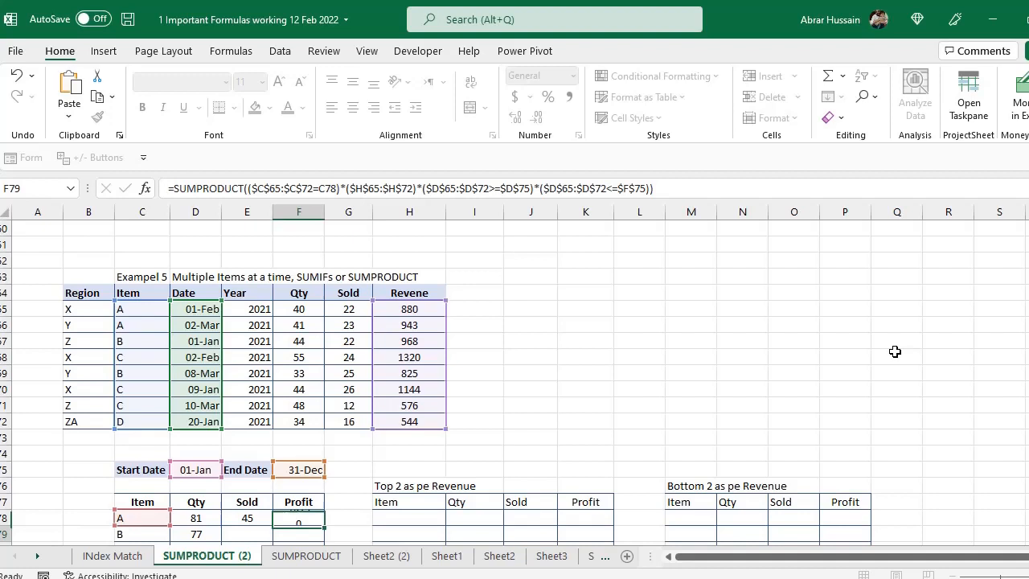
# Copy the Sold and Profit formulas from E78:F78 into rows 79 to 81 for items B to D.
pyautogui.scroll(-3, 473, 406)
pyautogui.click(257, 372)
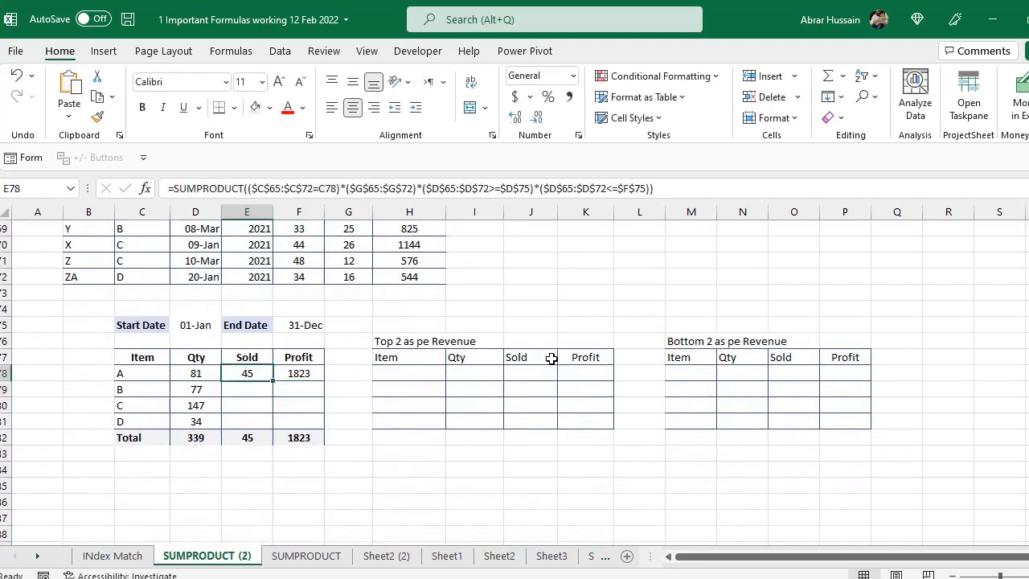
pyautogui.hotkey('shift', 'Right')
pyautogui.hotkey('ctrl', 'c')
pyautogui.press('Down')
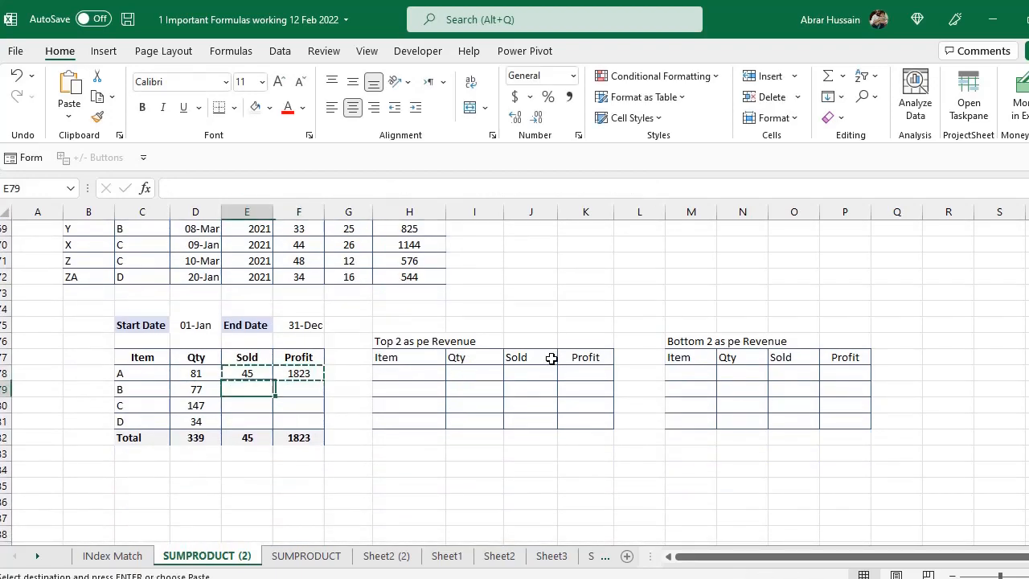
pyautogui.hotkey('ctrl', 'v')
pyautogui.press('Down')
pyautogui.hotkey('ctrl', 'v')
pyautogui.press('Down')
pyautogui.hotkey('ctrl', 'v')
# Check the Profit total formula in F82 and review the completed item summary against the source table.
pyautogui.press('Down')
pyautogui.press('Right')
pyautogui.press('F2')
pyautogui.press('Return')
pyautogui.press('Up')
pyautogui.press('Up')
pyautogui.press('Up')
pyautogui.press('Up')
pyautogui.press('Up')
pyautogui.press('Up')
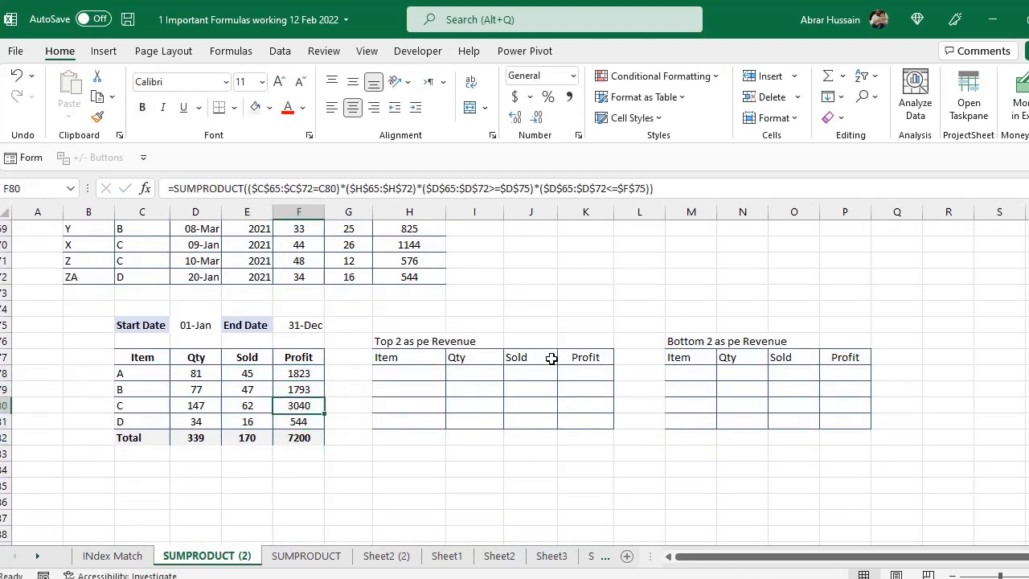
pyautogui.press('Left')
pyautogui.press('Left')
pyautogui.press('Left')
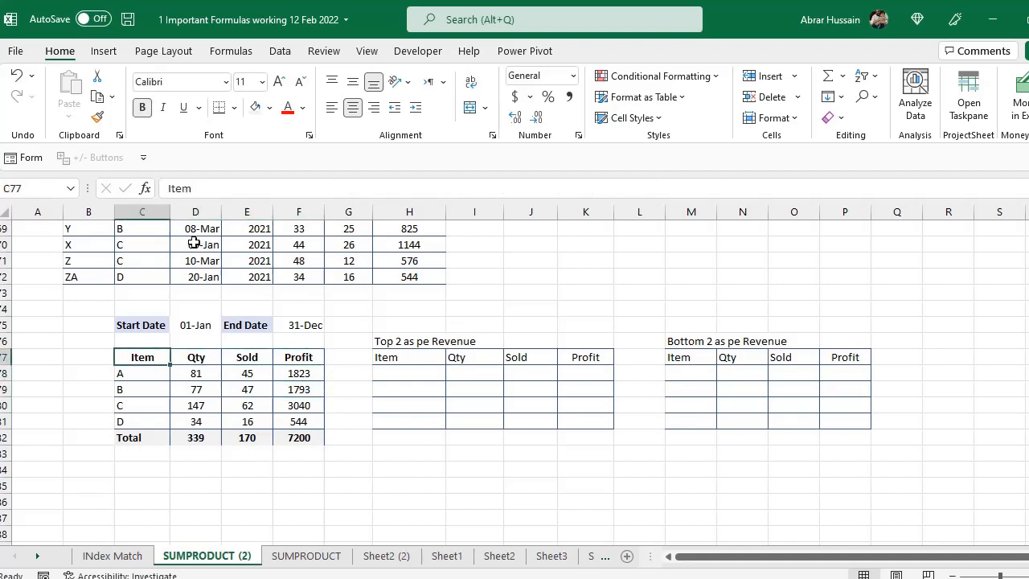
pyautogui.scroll(3, 193, 243)
pyautogui.scroll(-3, 306, 385)
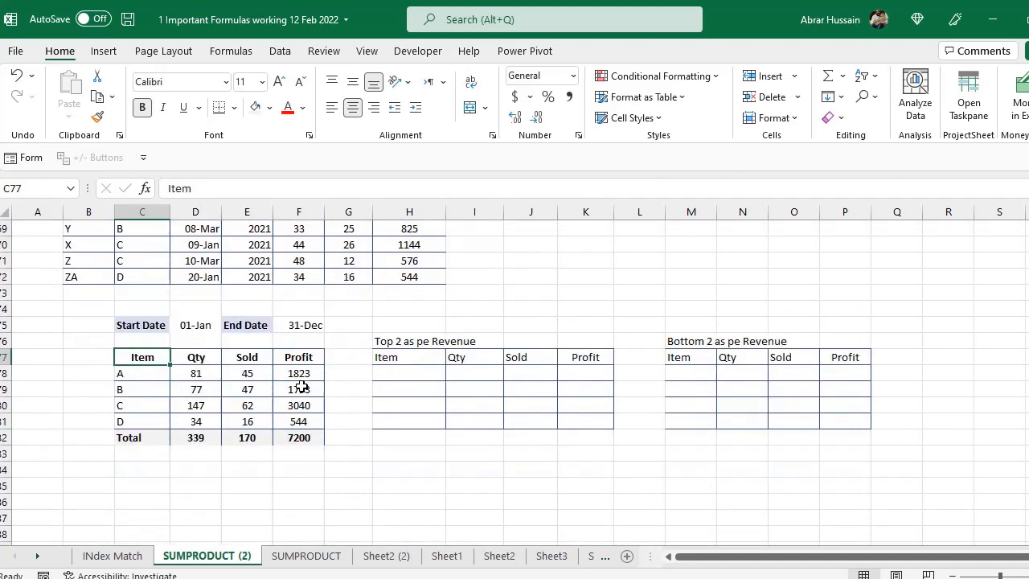
# Test the date filter by setting the start date in D75 to 1 feb.
pyautogui.click(198, 323)
pyautogui.click(301, 323)
pyautogui.click(190, 325)
pyautogui.click(305, 320)
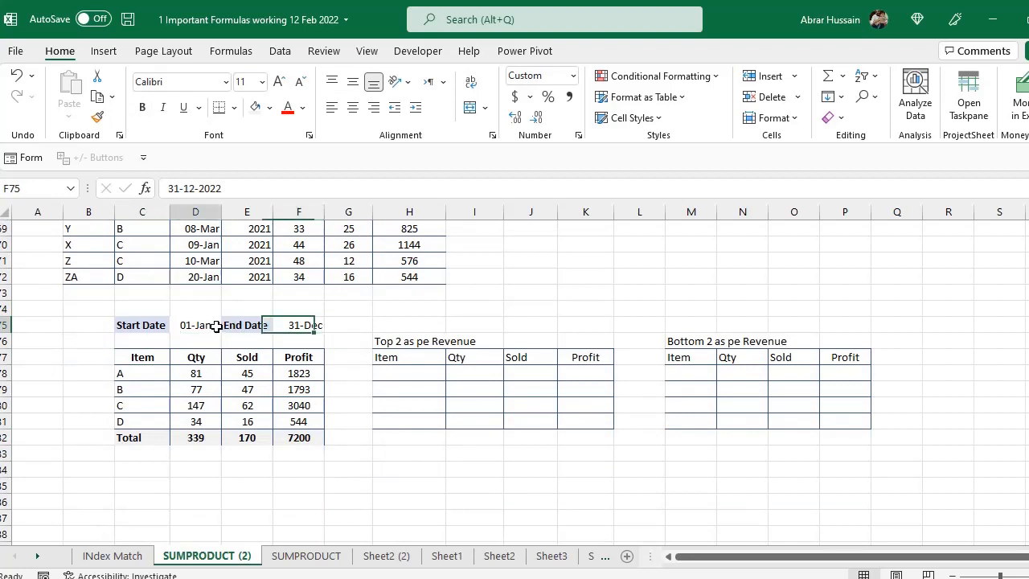
pyautogui.press('Left')
pyautogui.press('Left')
pyautogui.write('1 feb')
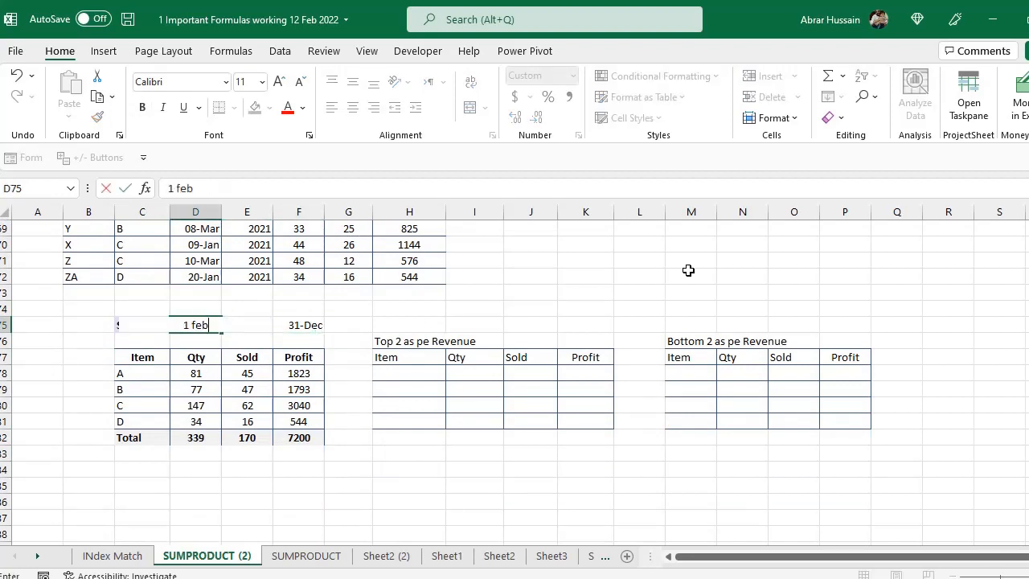
pyautogui.press('Return')
# Examine the Qty, Sold and Profit results for items A, C and D under the changed start date.
pyautogui.click(195, 418)
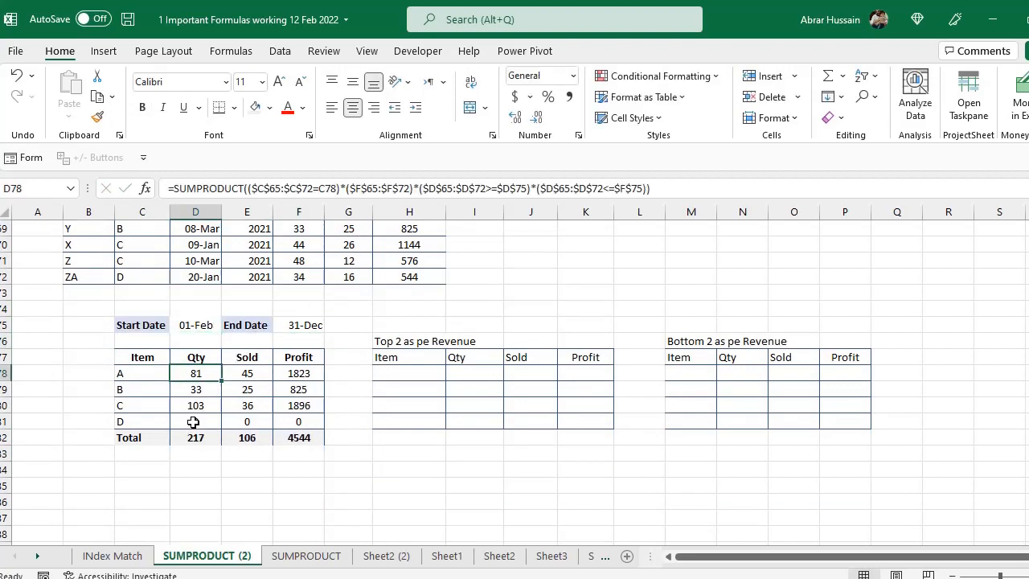
pyautogui.click(133, 421)
pyautogui.moveTo(201, 421); pyautogui.dragTo(300, 410)
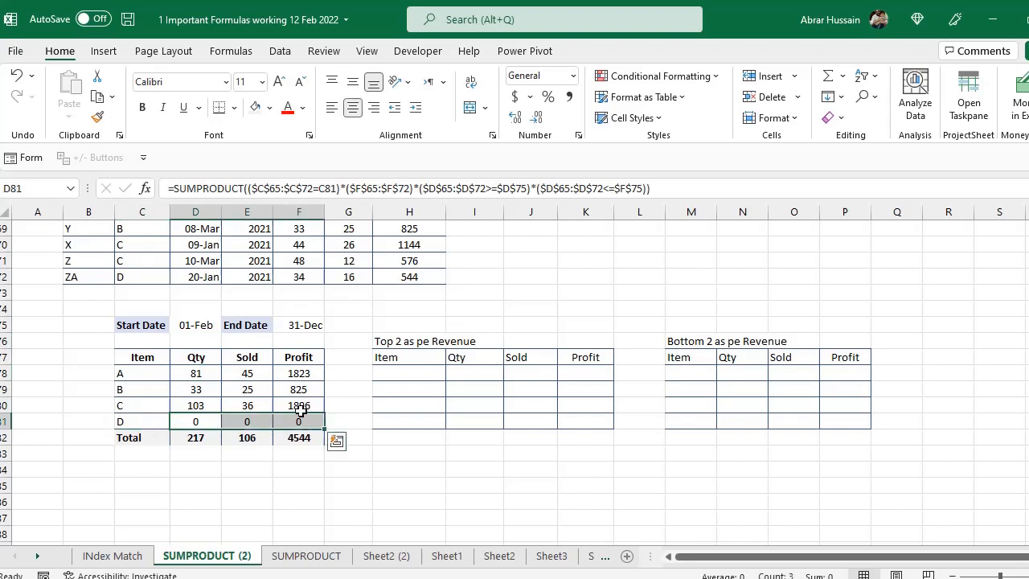
pyautogui.click(253, 277)
pyautogui.click(201, 324)
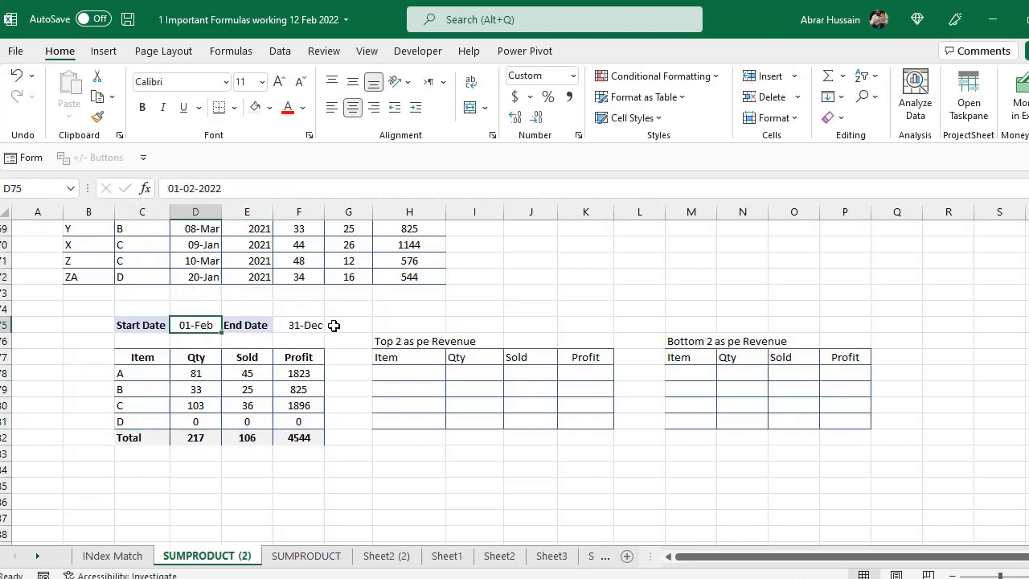
pyautogui.click(206, 373)
pyautogui.click(256, 370)
pyautogui.click(290, 373)
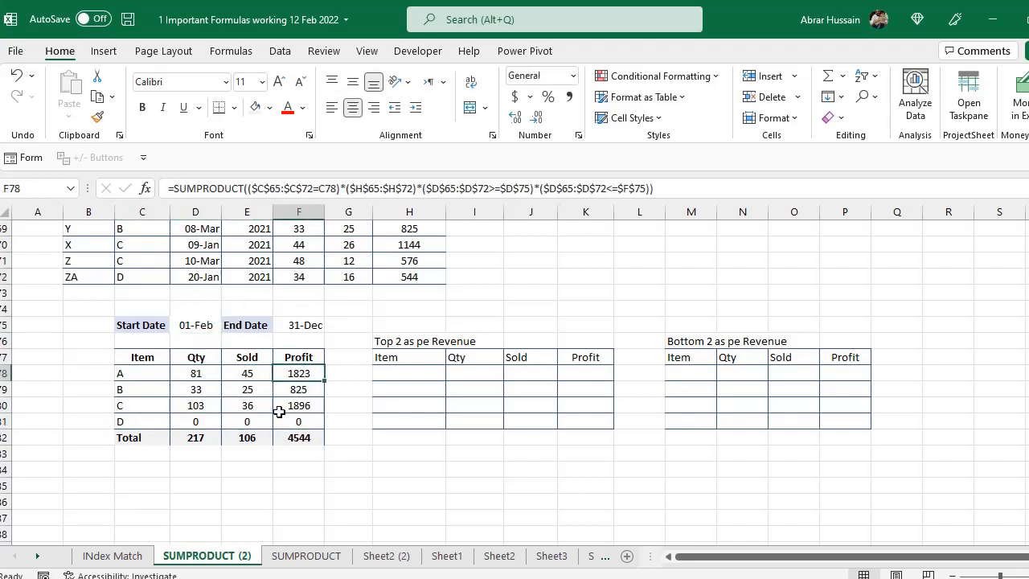
pyautogui.click(281, 409)
# Review the start and end dates and set the start date in D75 back to 1 jan.
pyautogui.click(191, 333)
pyautogui.click(315, 324)
pyautogui.click(199, 325)
pyautogui.click(294, 326)
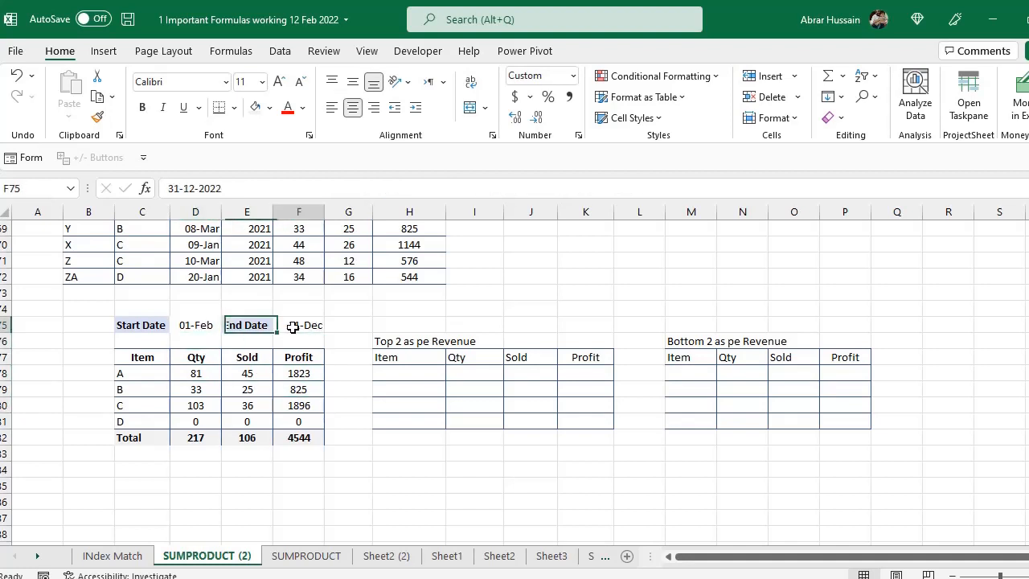
pyautogui.click(212, 326)
pyautogui.click(294, 326)
pyautogui.click(205, 325)
pyautogui.write('1 jan')
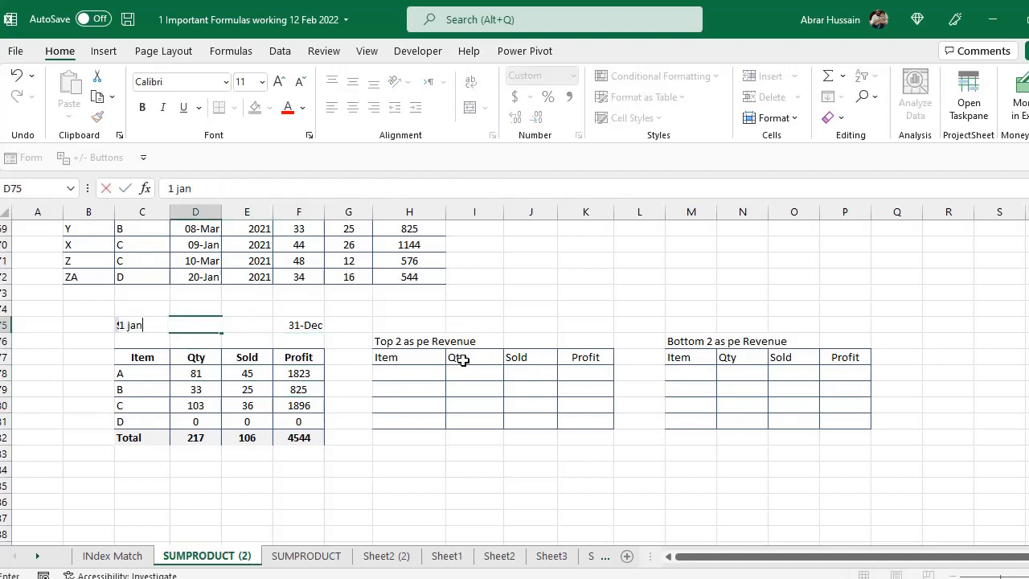
pyautogui.press('Return')
pyautogui.press('Up')
pyautogui.press('Right')
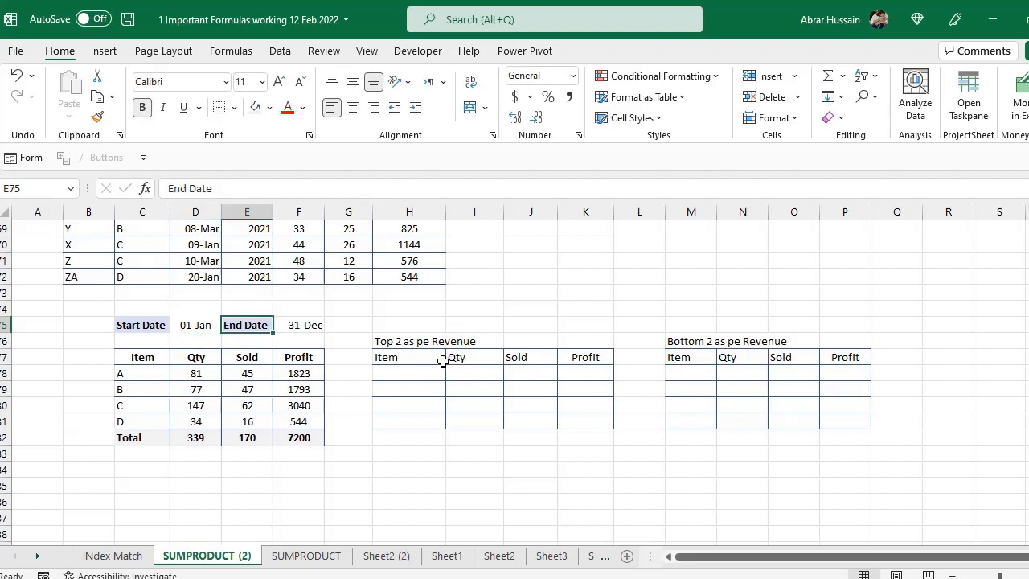
# Start a FILTER formula in H78 of the Top 2 as pe Revenue table with C78:F81 as the array.
pyautogui.click(405, 338)
pyautogui.click(712, 341)
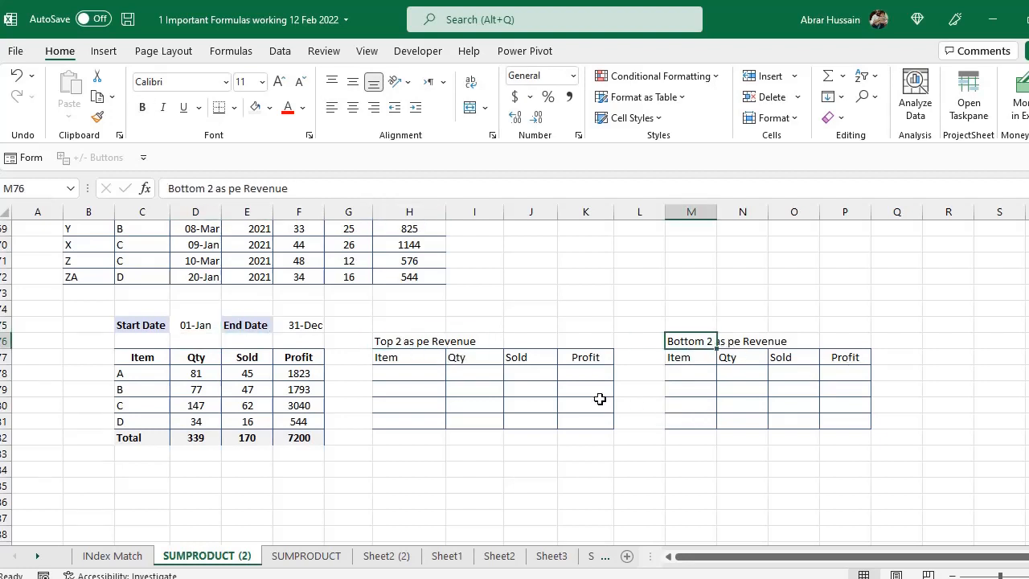
pyautogui.click(399, 345)
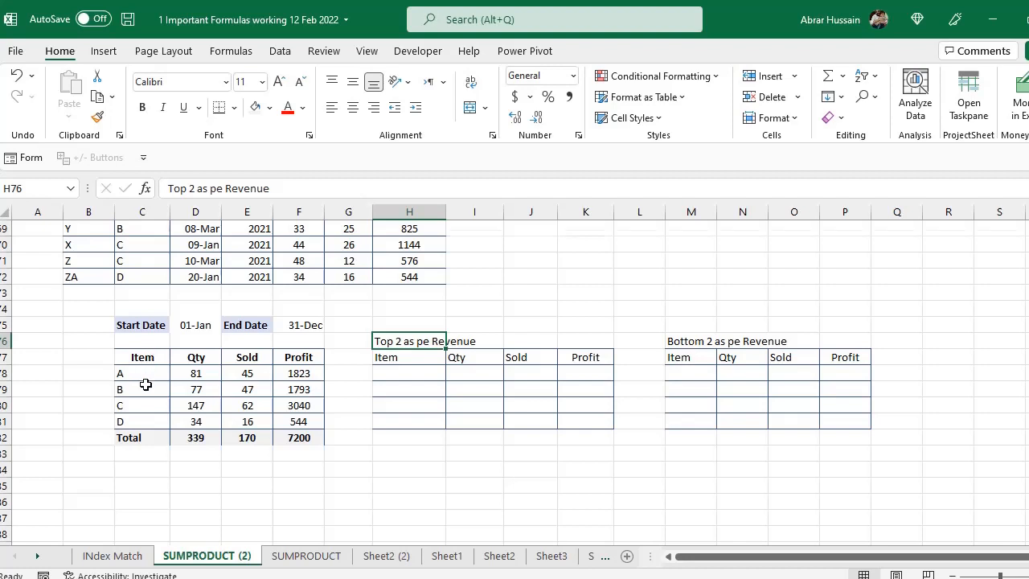
pyautogui.scroll(-1, 143, 362)
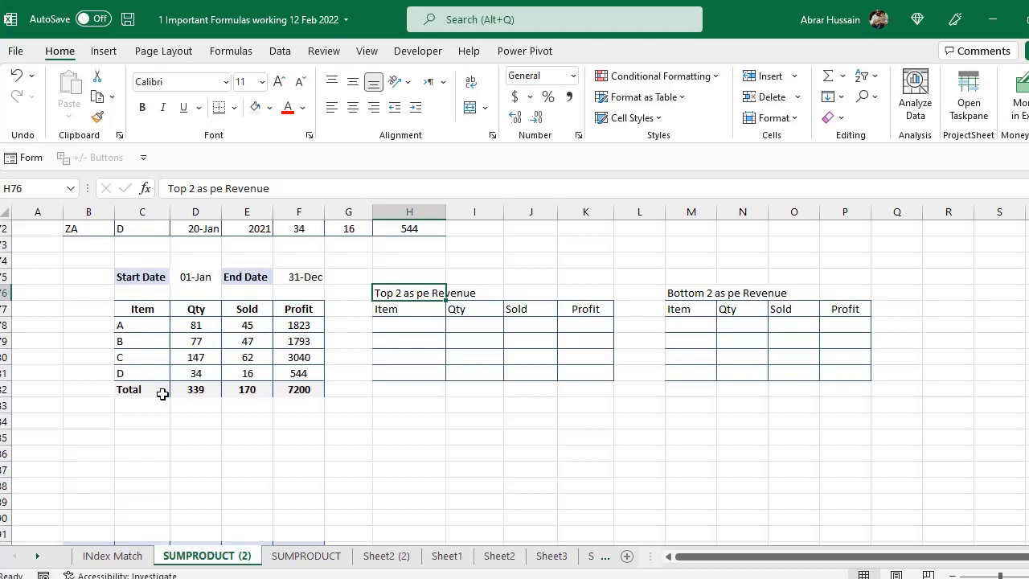
pyautogui.click(422, 327)
pyautogui.write('=')
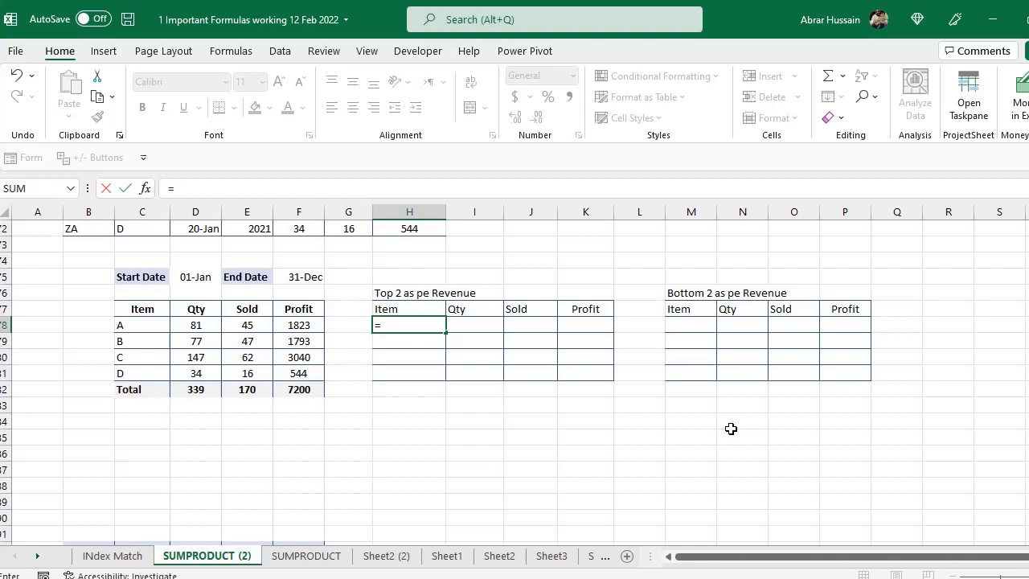
pyautogui.write('FILTER')
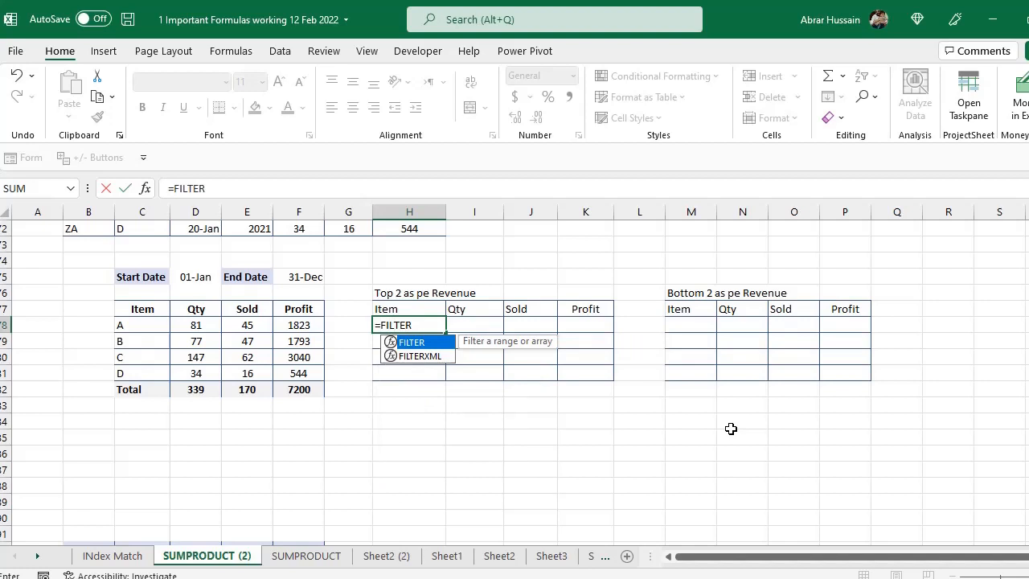
pyautogui.write('(')
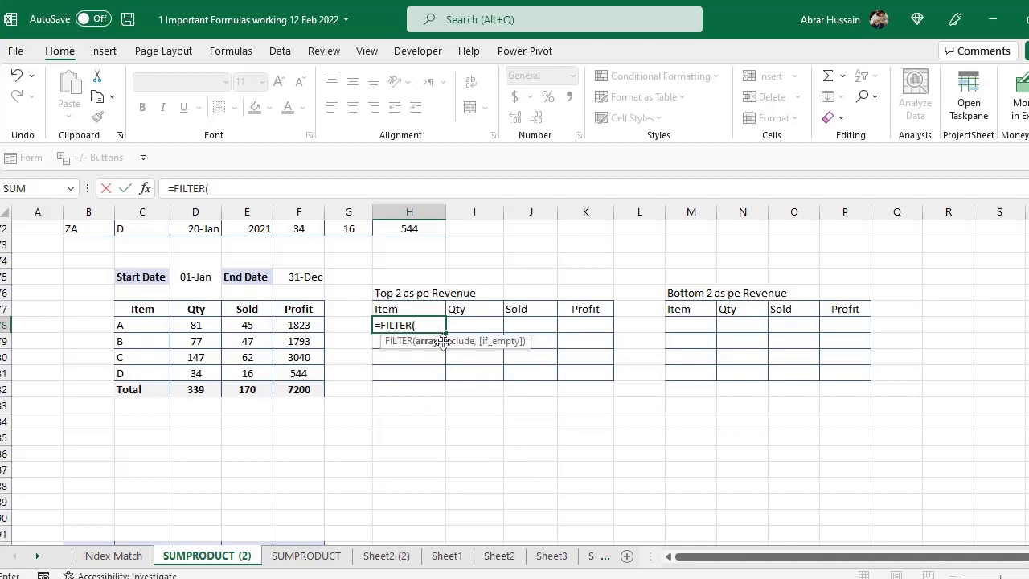
pyautogui.click(143, 325)
pyautogui.moveTo(211, 341); pyautogui.dragTo(322, 371)
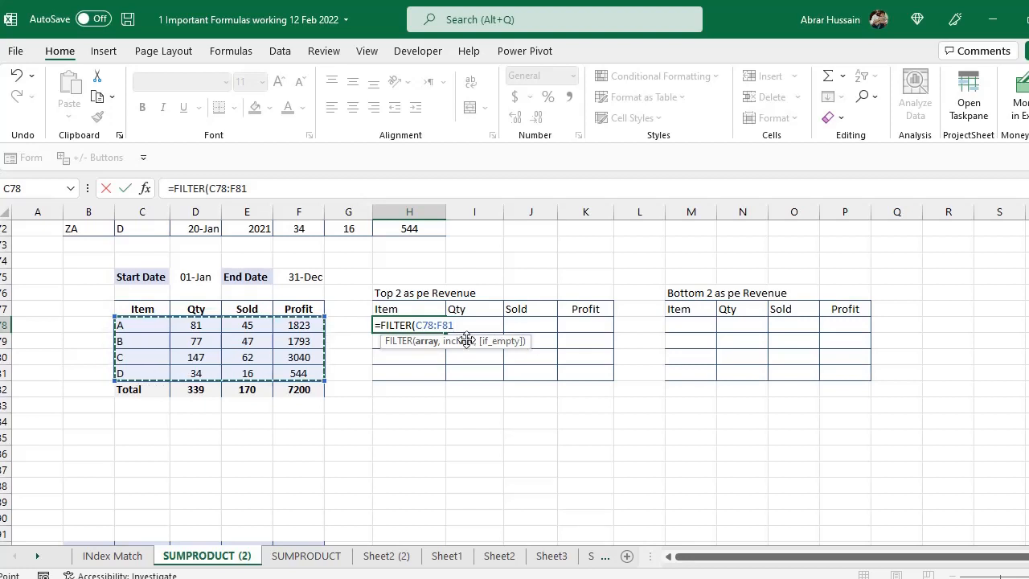
pyautogui.write(',')
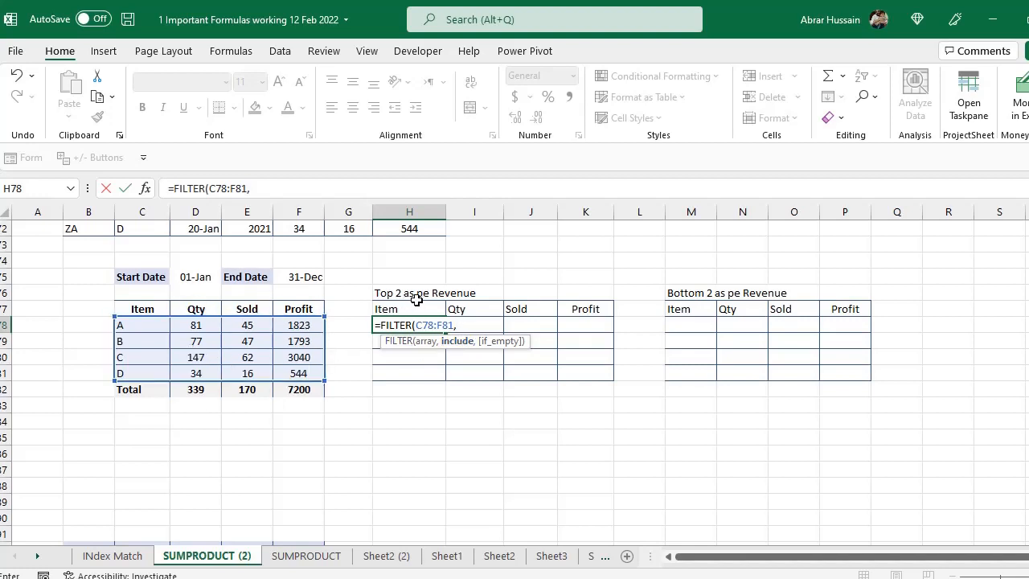
# Complete the FILTER formula in H78 with the include condition F78:F81>=LARGE(F78:F81,2).
pyautogui.click(299, 322)
pyautogui.moveTo(294, 329); pyautogui.dragTo(288, 371)
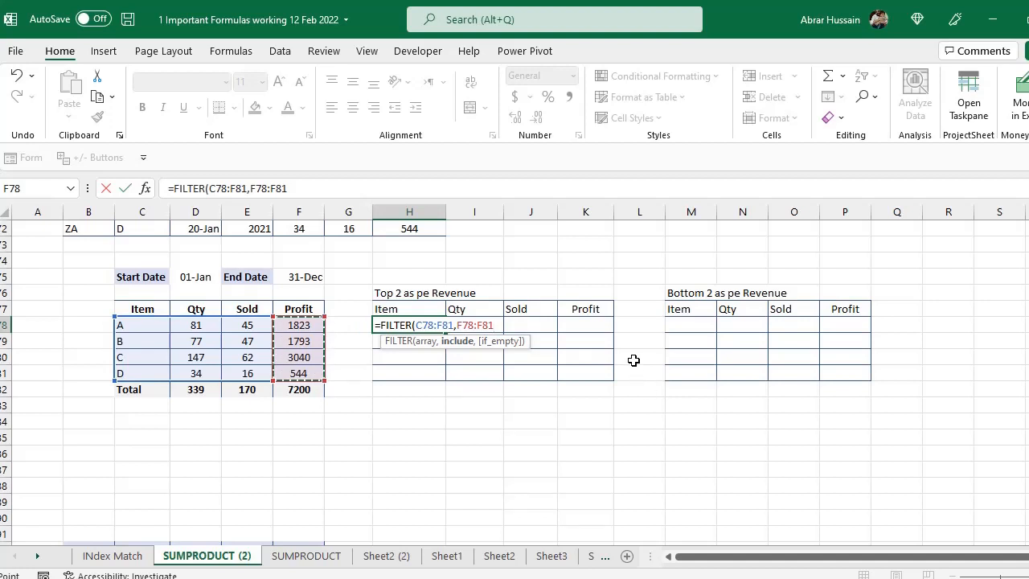
pyautogui.write('>=Lar')
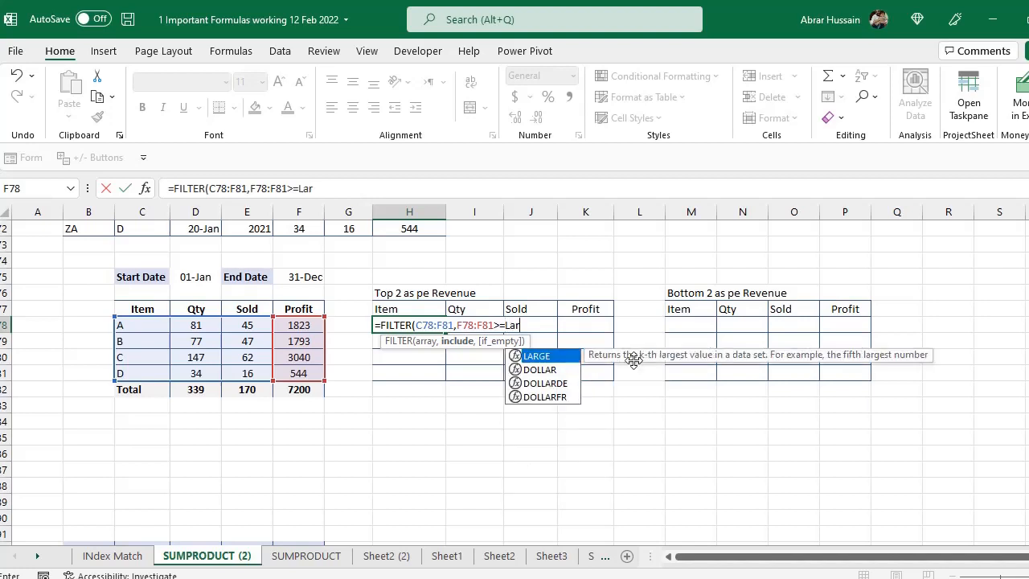
pyautogui.write('ge(')
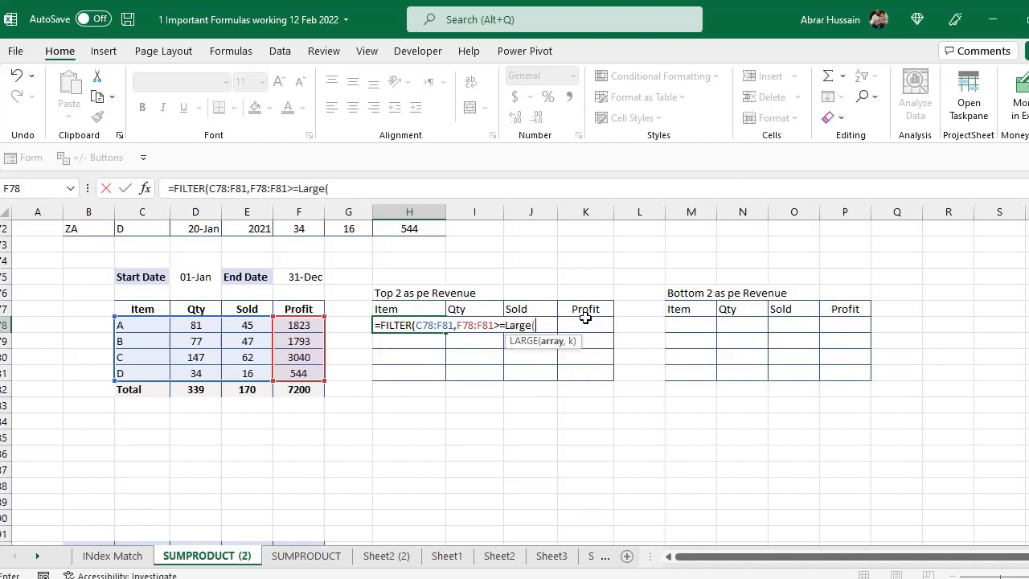
pyautogui.moveTo(304, 324); pyautogui.dragTo(306, 374)
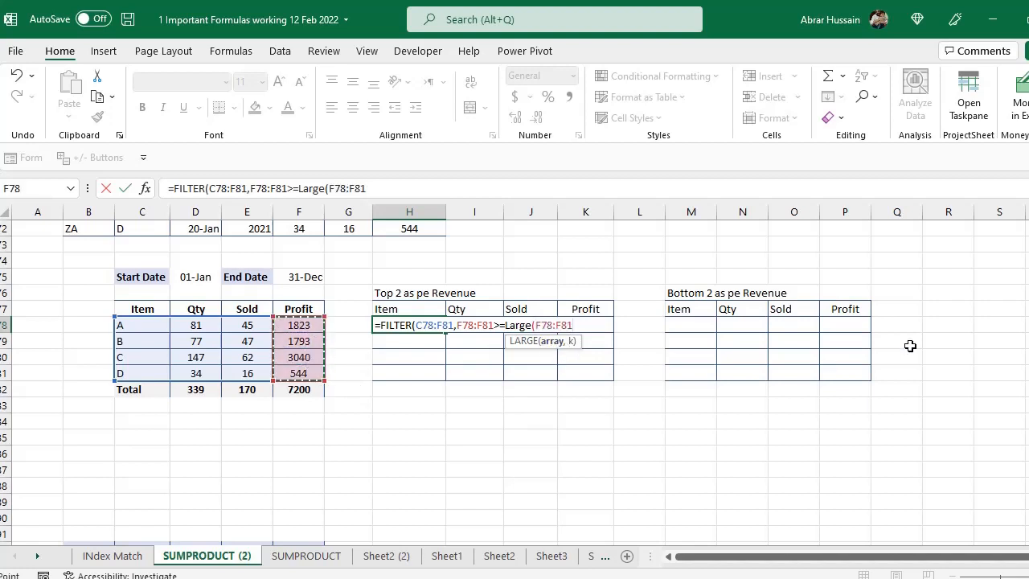
pyautogui.write(',')
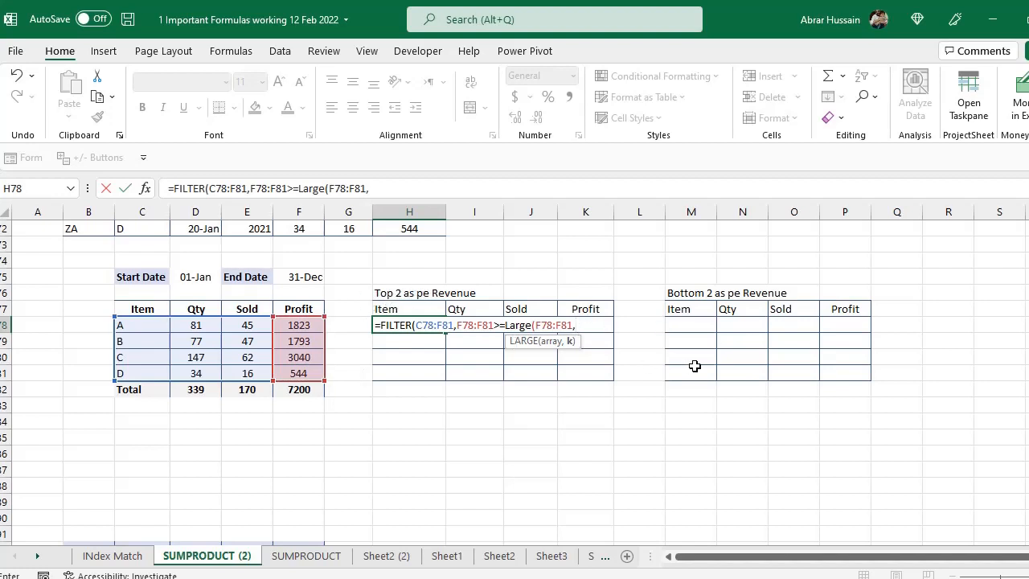
pyautogui.write('2))')
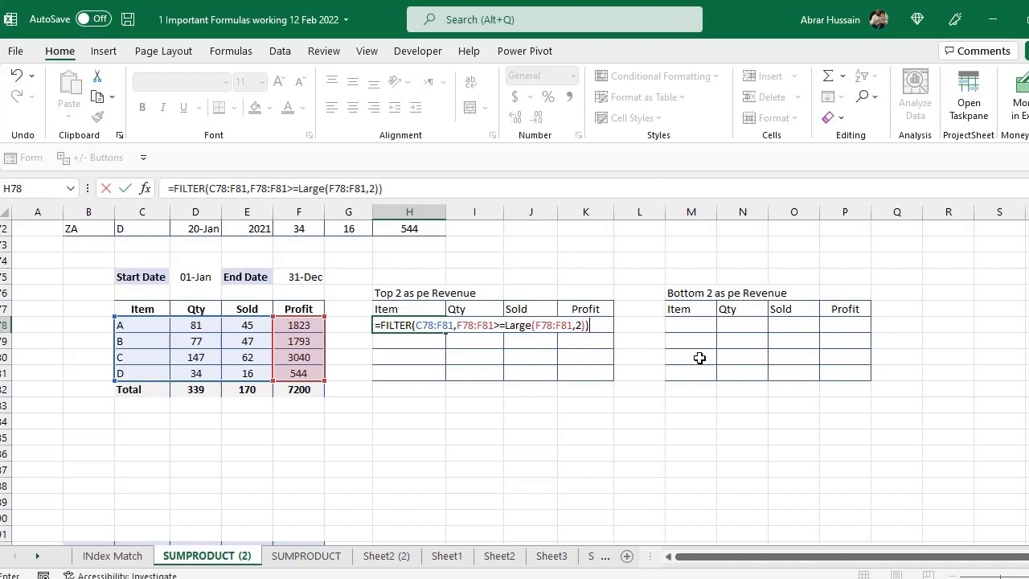
pyautogui.press('Return')
pyautogui.press('Up')
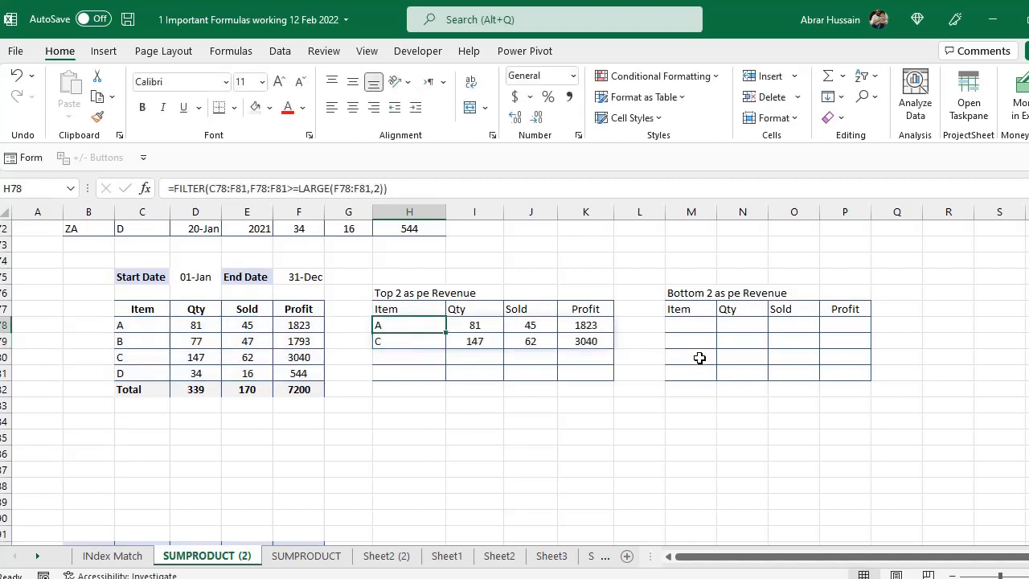
# Examine the spilled rows of the Top 2 table and the formula behind its cells.
pyautogui.press('Right')
pyautogui.press('Left')
pyautogui.press('Down')
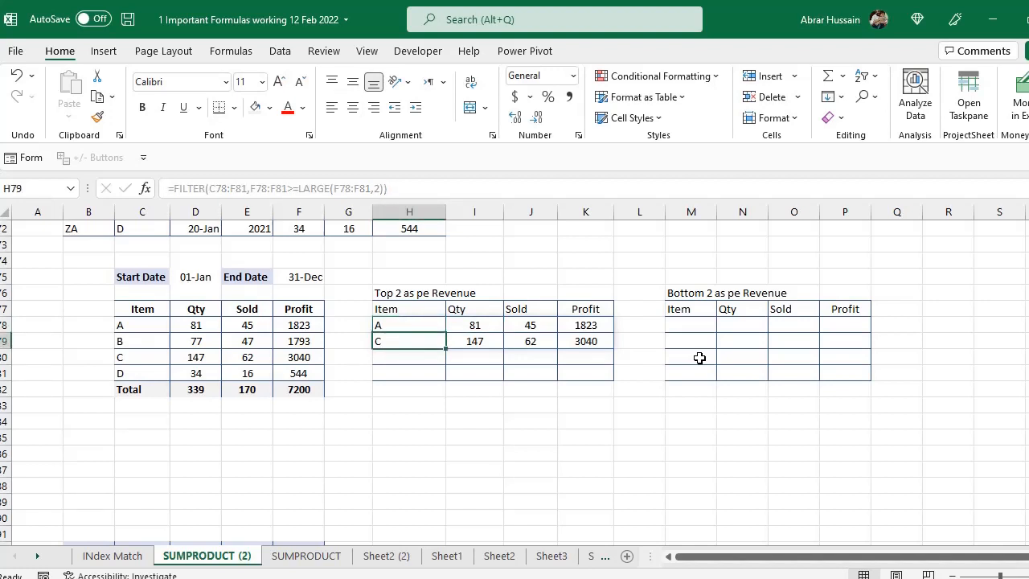
pyautogui.press('Up')
pyautogui.press('Right')
pyautogui.press('Right')
pyautogui.press('Right')
pyautogui.press('Left')
pyautogui.press('Left')
pyautogui.press('Left')
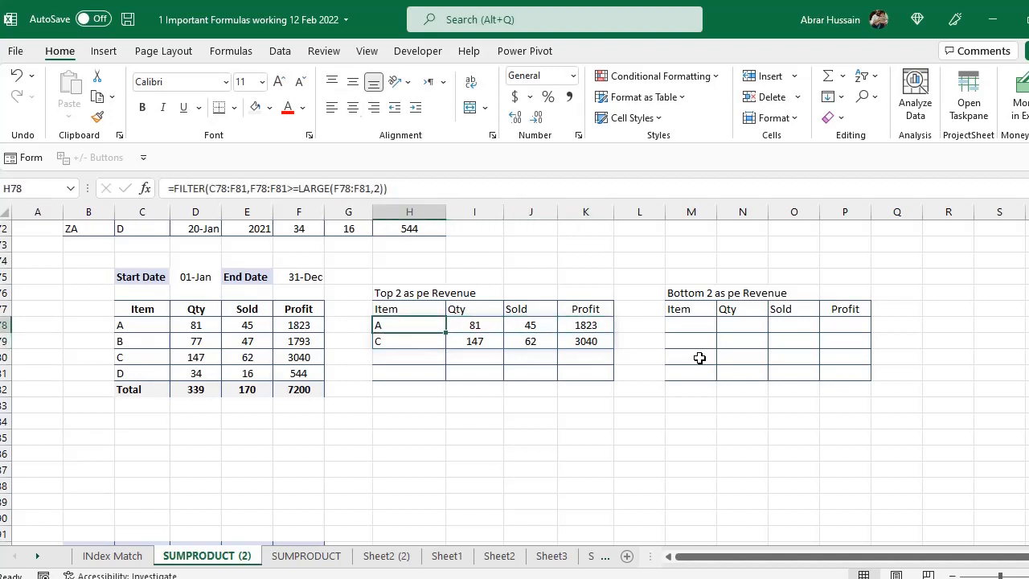
pyautogui.press('Down')
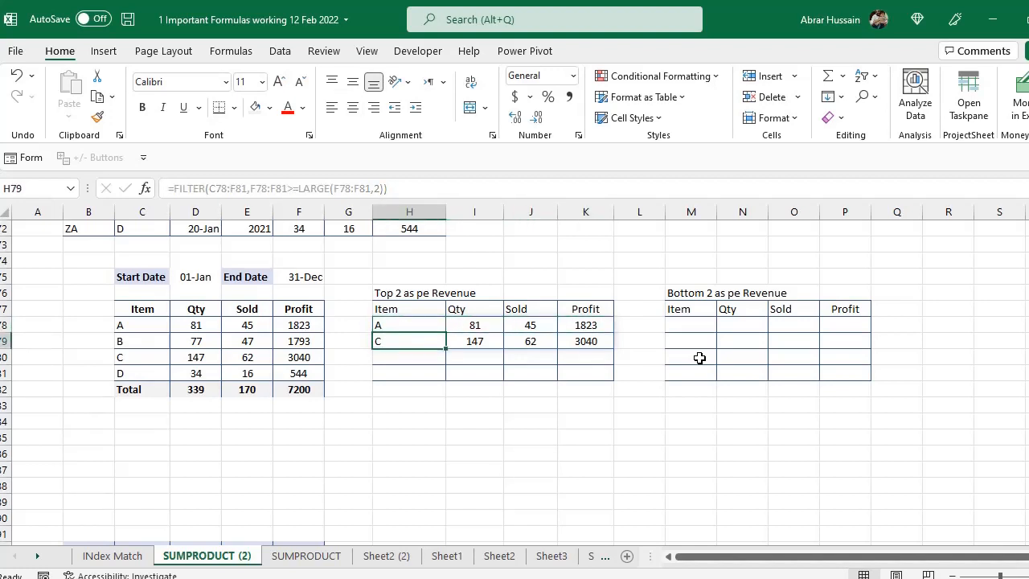
# Compare the Top 2 rows with the item names and Profit values of A and C in the summary table.
pyautogui.click(136, 325)
pyautogui.keyDown('ctrl'); pyautogui.click(139, 373); pyautogui.keyUp('ctrl')
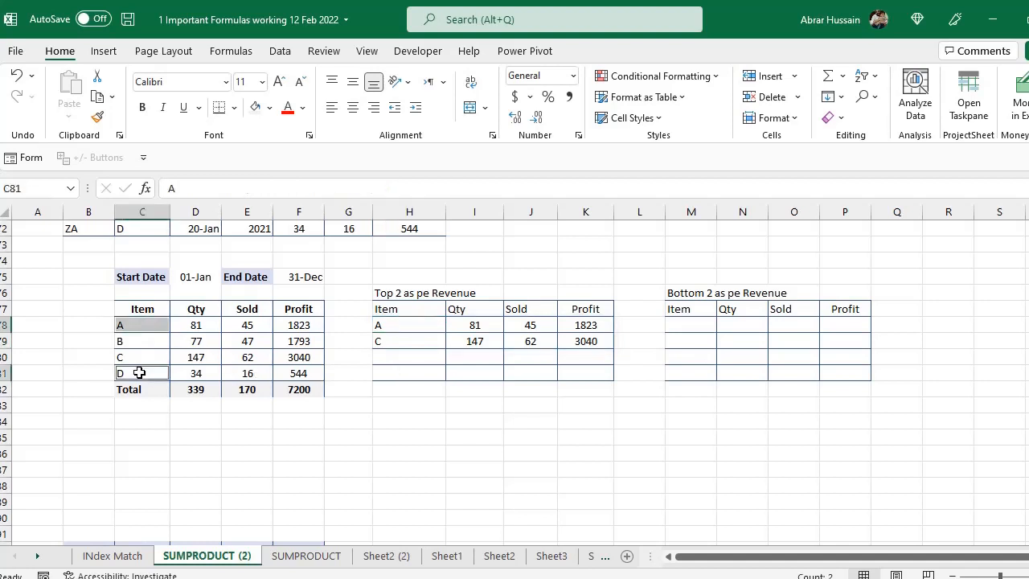
pyautogui.keyDown('ctrl'); pyautogui.click(303, 326); pyautogui.keyUp('ctrl')
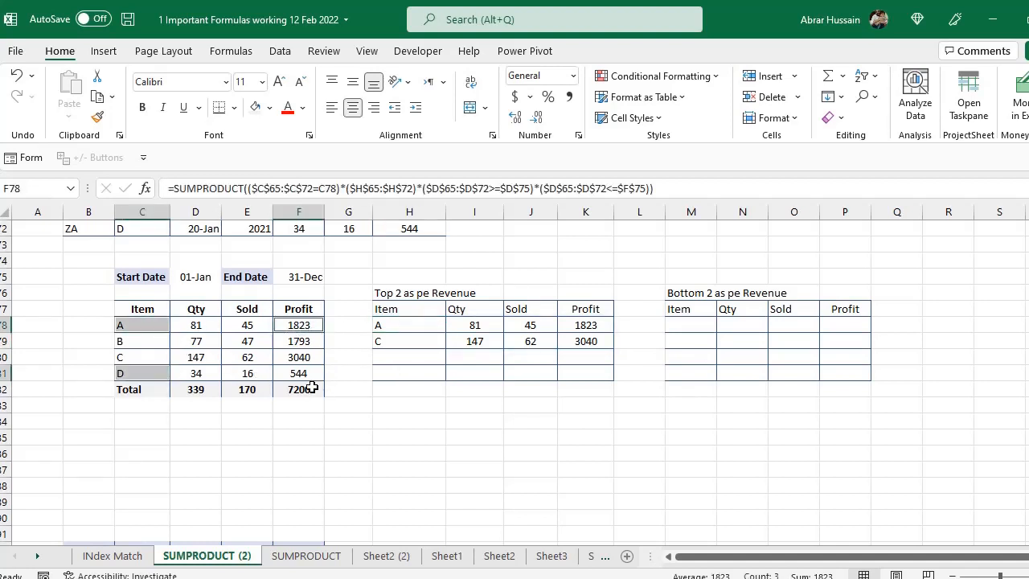
pyautogui.keyDown('ctrl'); pyautogui.click(300, 360); pyautogui.keyUp('ctrl')
pyautogui.click(309, 326)
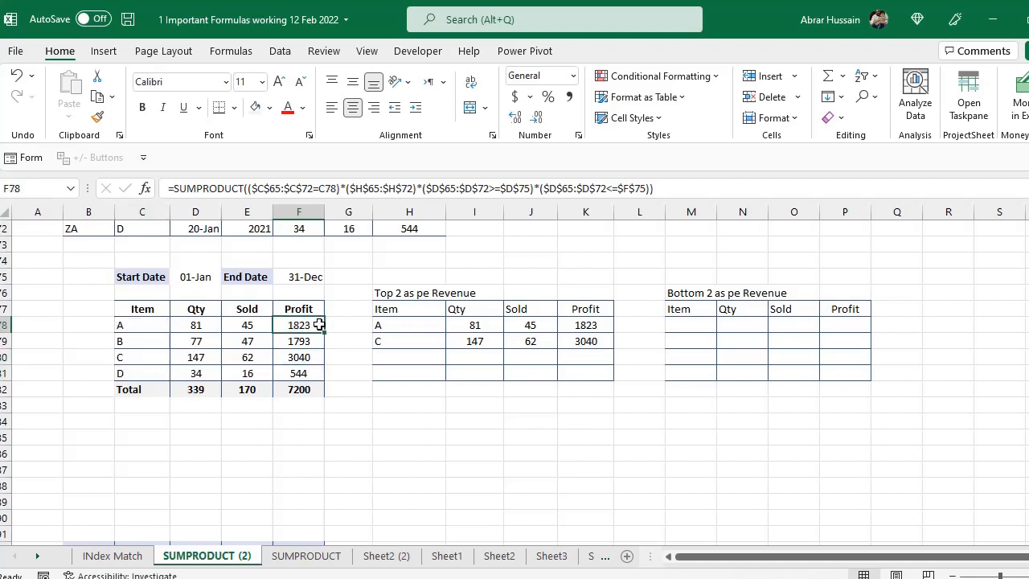
pyautogui.keyDown('ctrl'); pyautogui.click(299, 359); pyautogui.keyUp('ctrl')
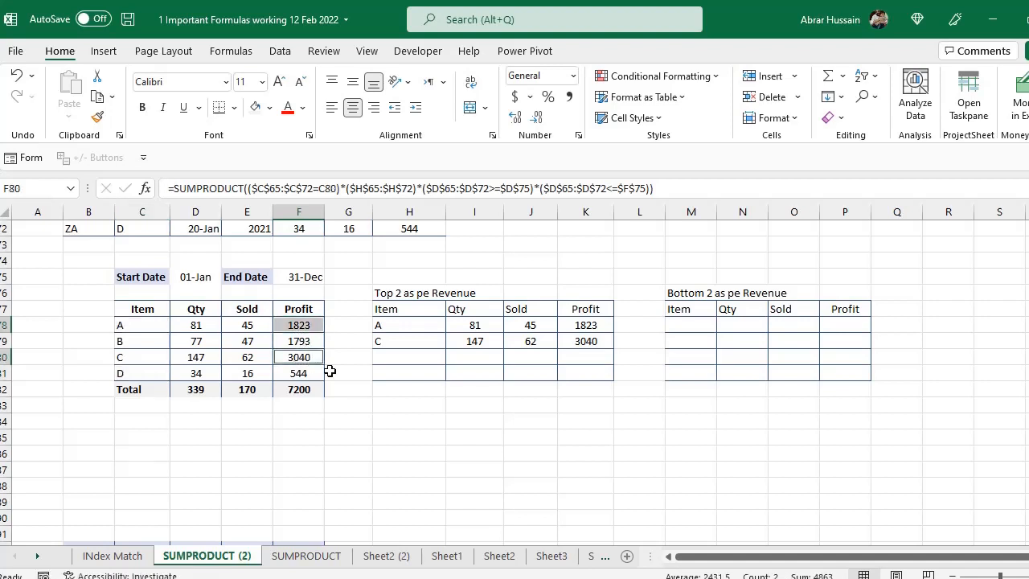
pyautogui.keyDown('ctrl'); pyautogui.click(135, 328); pyautogui.keyUp('ctrl')
pyautogui.keyDown('ctrl'); pyautogui.click(153, 359); pyautogui.keyUp('ctrl')
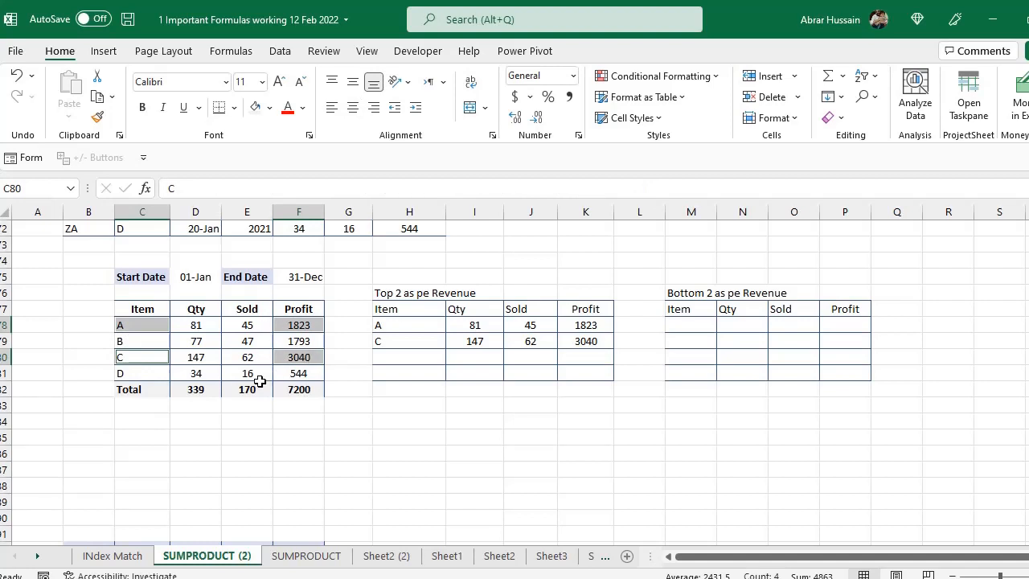
# Inspect the k argument of LARGE in the H78 formula.
pyautogui.click(412, 327)
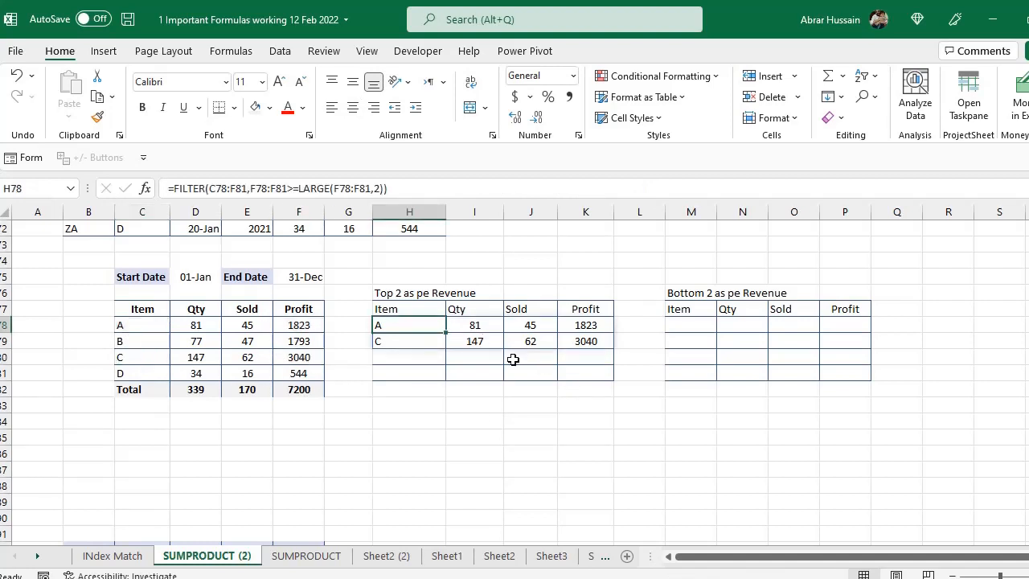
pyautogui.press('F2')
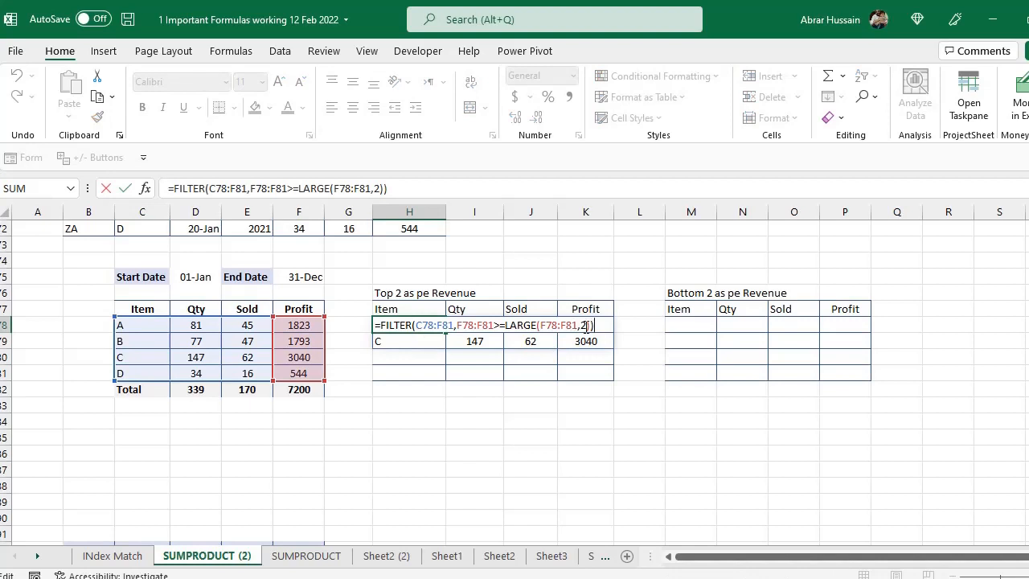
pyautogui.click(581, 326)
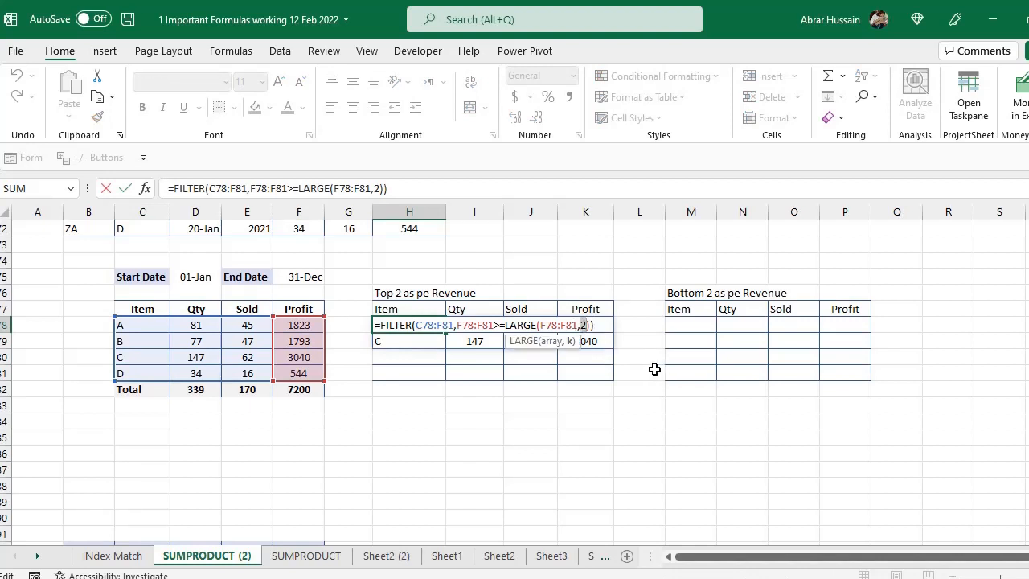
pyautogui.hotkey('ctrl', 'Return')
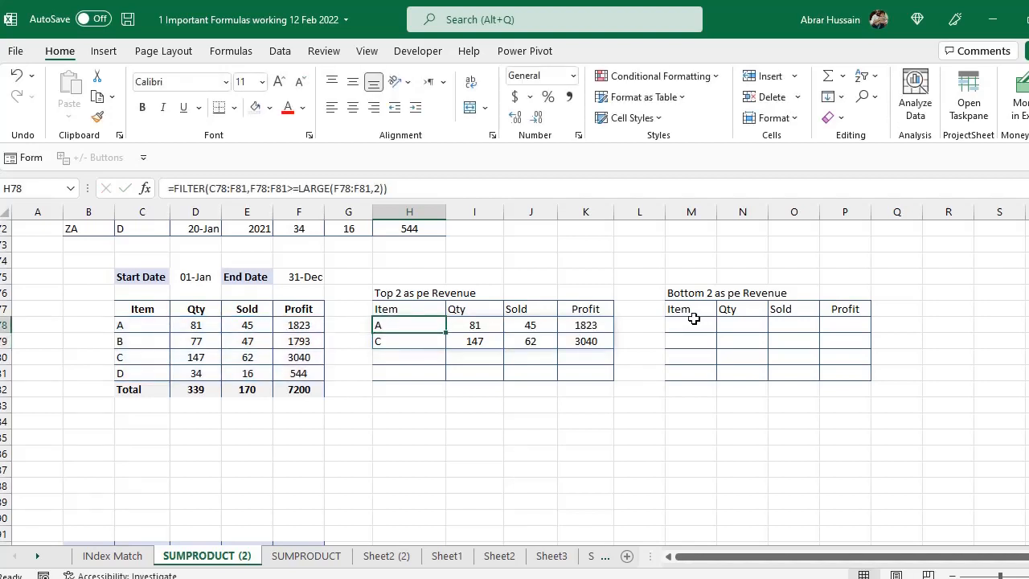
# Copy the formula text of H78 into M78, the first Item cell of the Bottom 2 as pe Revenue table.
pyautogui.click(663, 298)
pyautogui.click(396, 325)
pyautogui.doubleClick(396, 325)
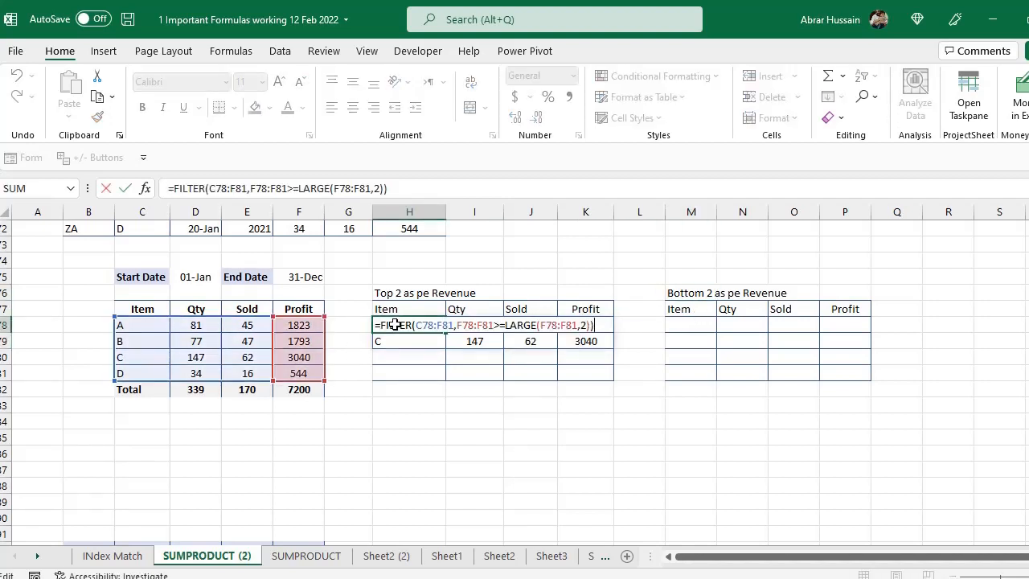
pyautogui.click(428, 187)
pyautogui.moveTo(428, 186); pyautogui.dragTo(50, 178)
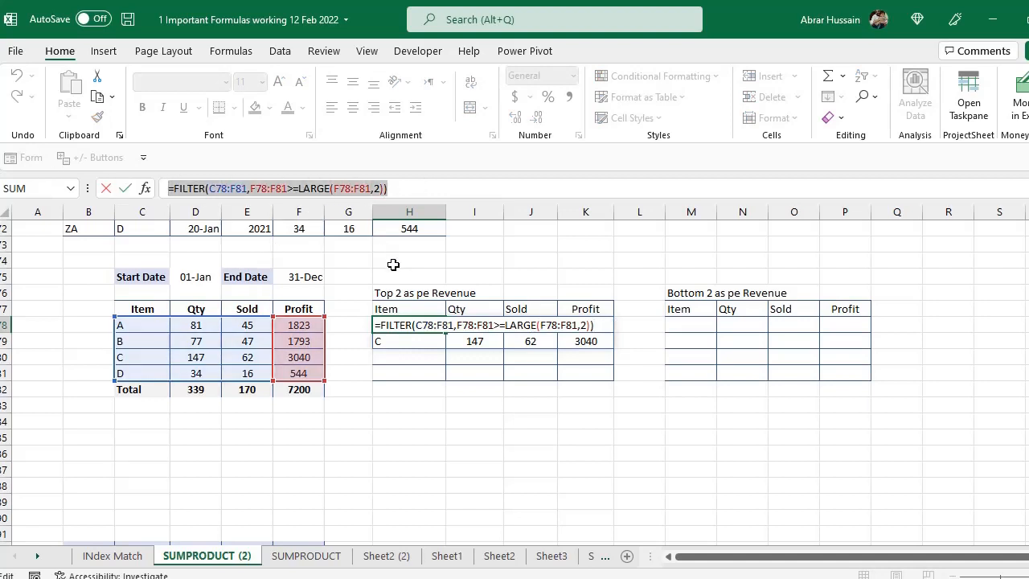
pyautogui.hotkey('ctrl', 'c')
pyautogui.press('Escape')
pyautogui.click(691, 324)
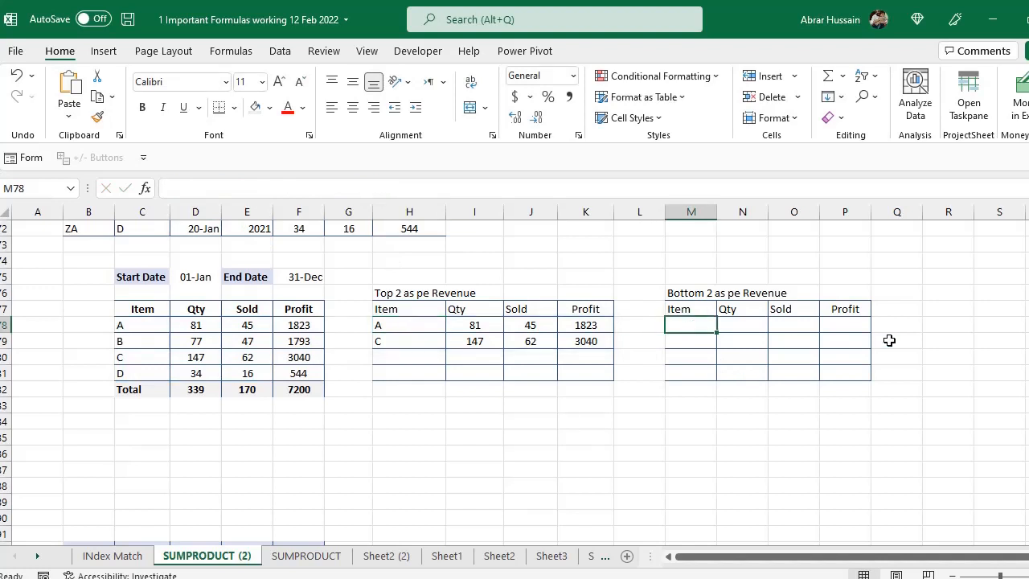
pyautogui.hotkey('ctrl', 'v')
# Change the include condition of the M78 formula to F78:F81<=SMALL(F78:F81,2).
pyautogui.press('F2')
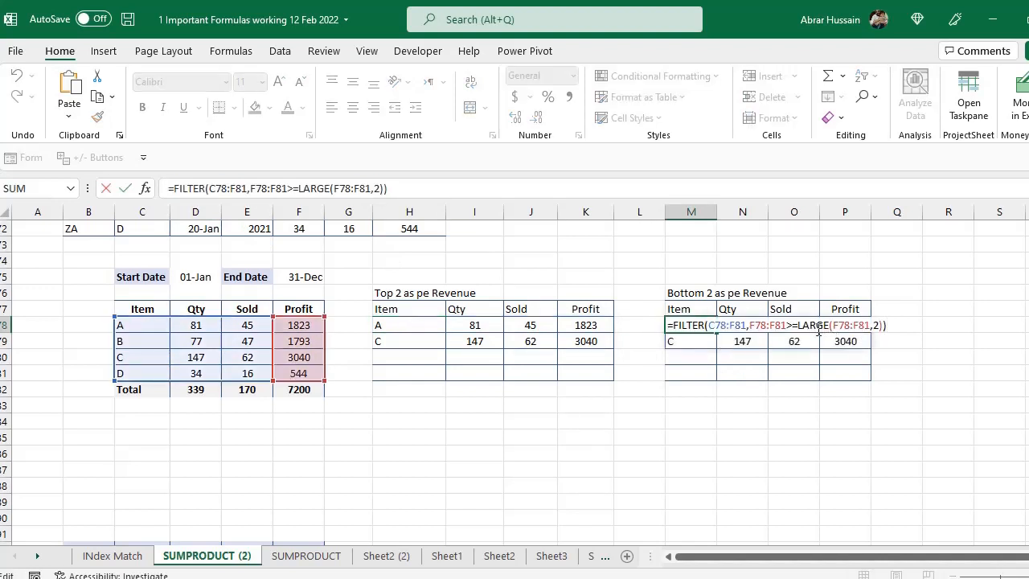
pyautogui.click(793, 326)
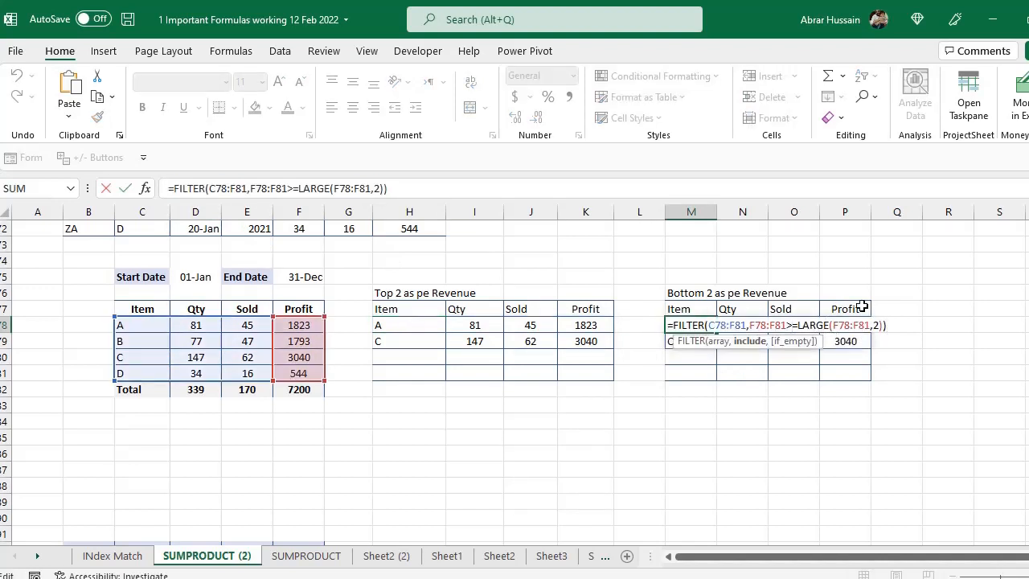
pyautogui.press('BackSpace')
pyautogui.write('<')
pyautogui.press('Right')
pyautogui.press('Delete')
pyautogui.press('Delete')
pyautogui.press('Delete')
pyautogui.press('Delete')
pyautogui.press('Delete')
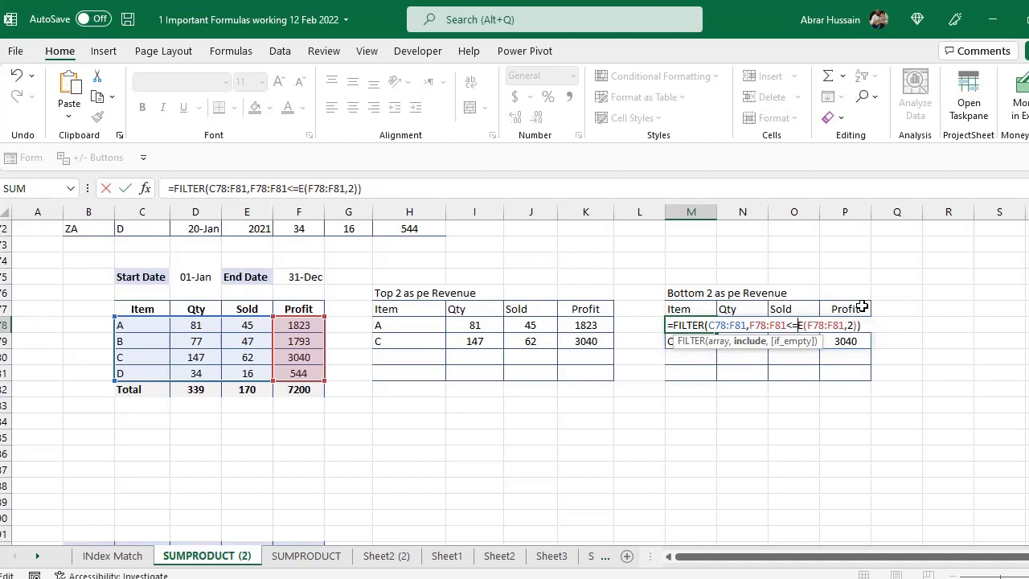
pyautogui.write('SMALL')
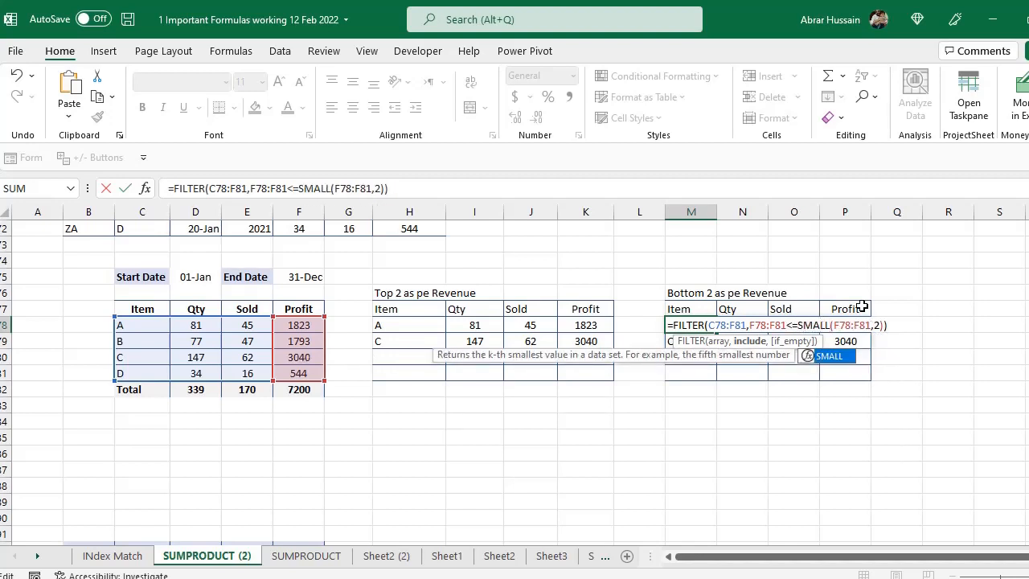
pyautogui.press('Return')
pyautogui.press('Up')
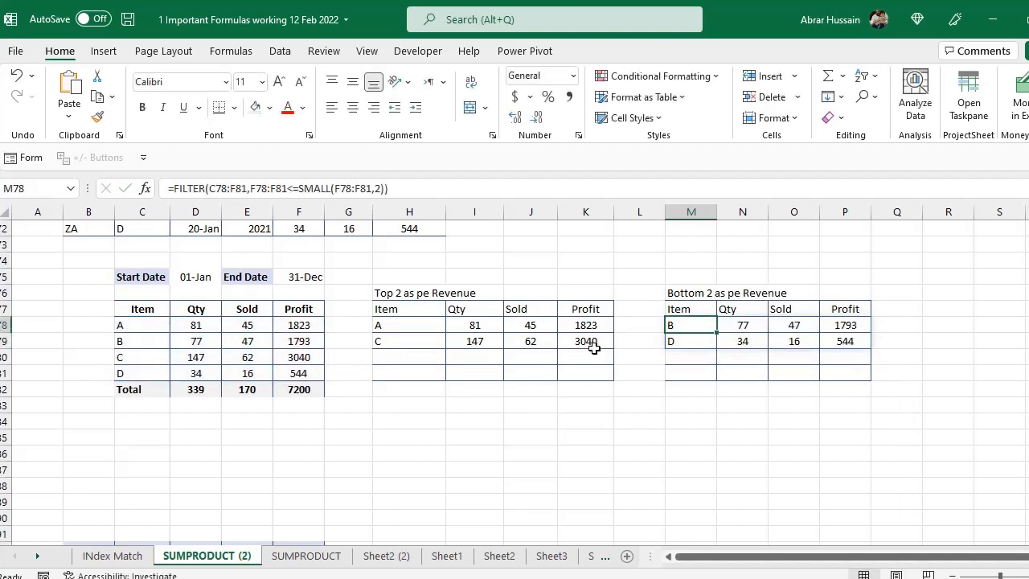
# Compare the Bottom 2 items with the item names and Profit values of B and D in the summary table.
pyautogui.moveTo(680, 326); pyautogui.dragTo(683, 336)
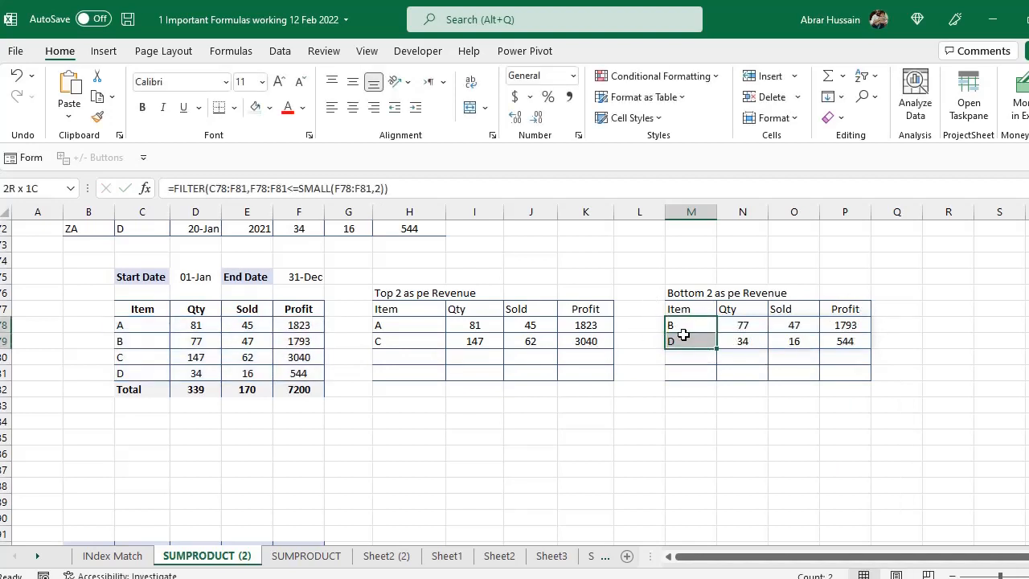
pyautogui.click(122, 342)
pyautogui.keyDown('ctrl'); pyautogui.click(133, 371); pyautogui.keyUp('ctrl')
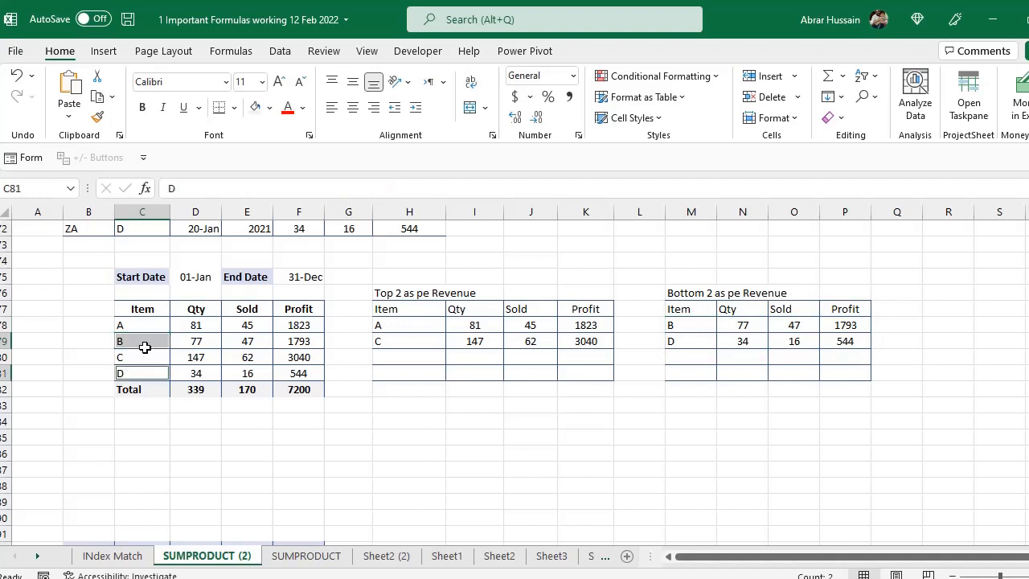
pyautogui.keyDown('ctrl'); pyautogui.click(299, 343); pyautogui.keyUp('ctrl')
pyautogui.keyDown('ctrl'); pyautogui.click(305, 369); pyautogui.keyUp('ctrl')
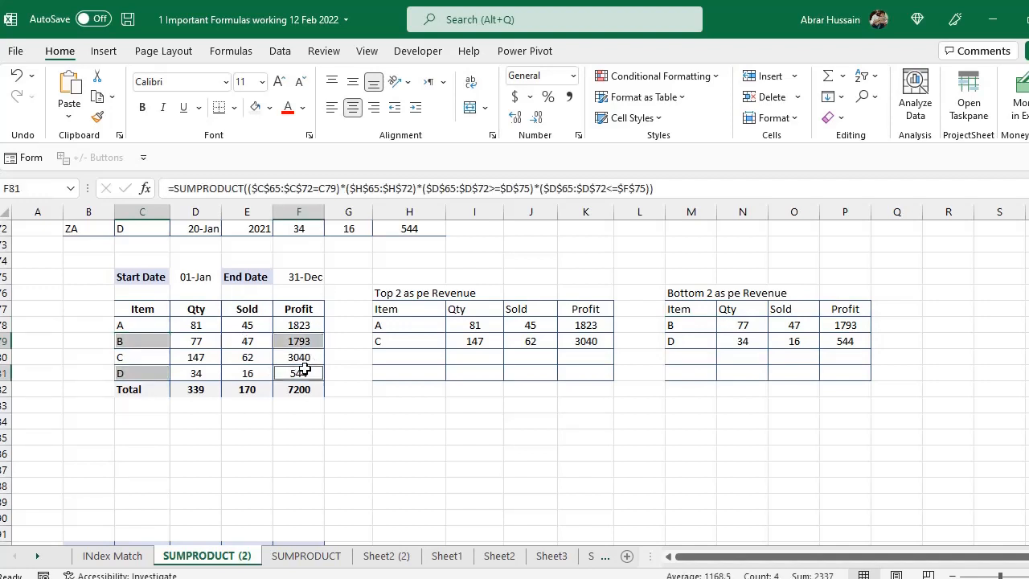
# Examine the IF formula in H78, focusing on the LARGE(F78:F81,2) part of its logical test.
pyautogui.scroll(1, 385, 370)
pyautogui.click(475, 357)
pyautogui.press('BackSpace')
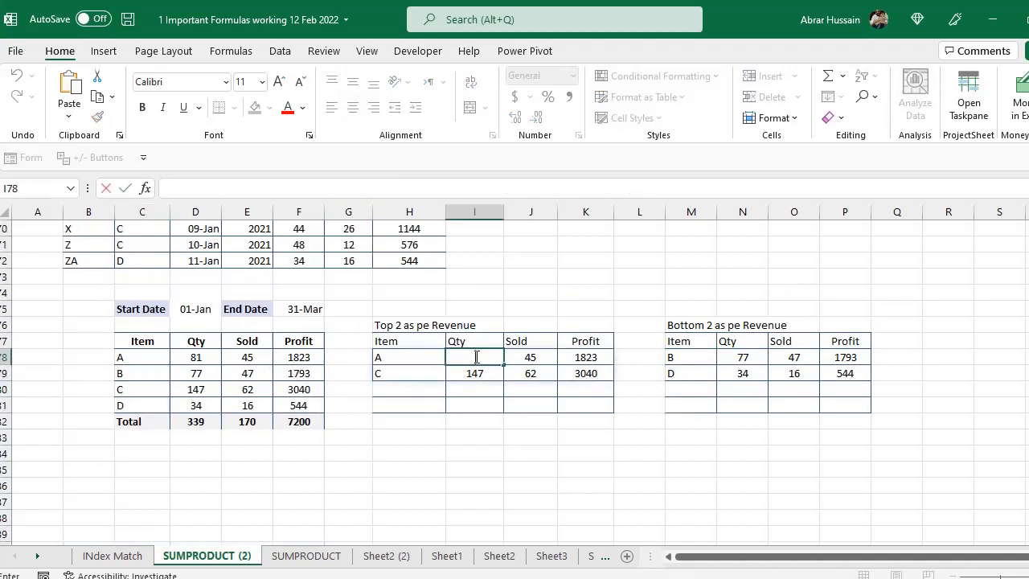
pyautogui.doubleClick(397, 359)
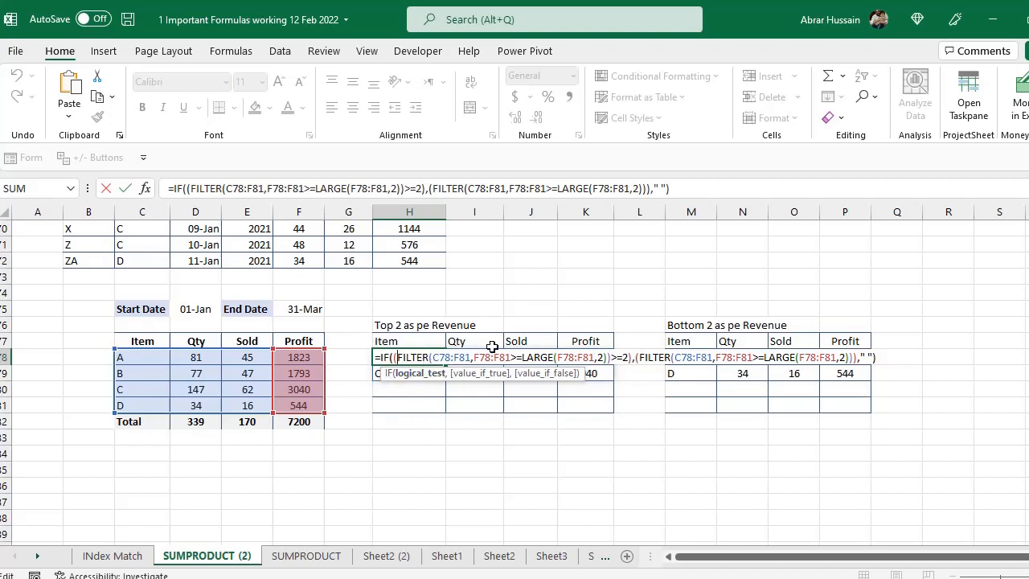
pyautogui.moveTo(523, 356); pyautogui.dragTo(617, 349)
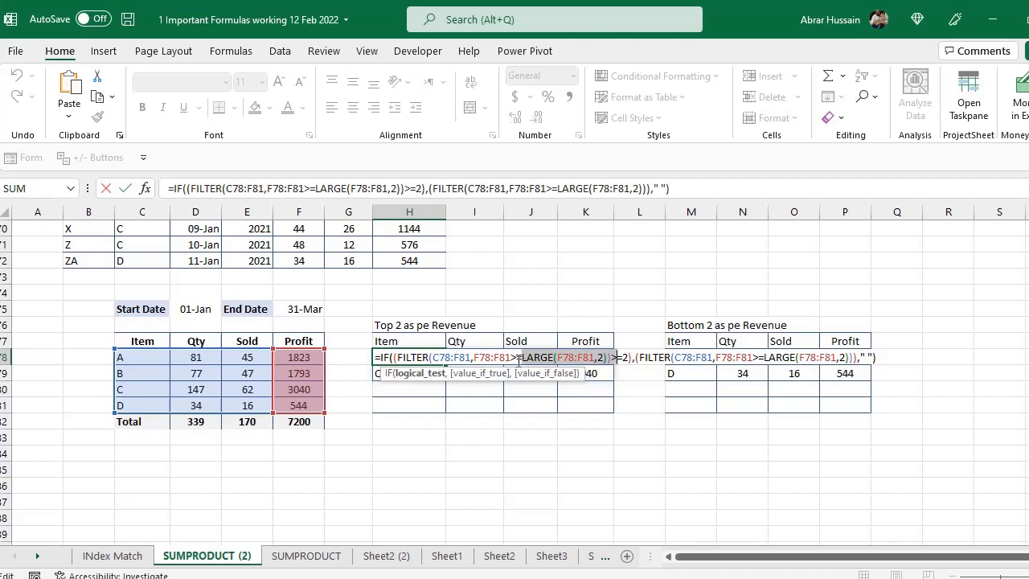
pyautogui.moveTo(524, 357); pyautogui.dragTo(591, 357)
pyautogui.hotkey('ctrl', 'Return')
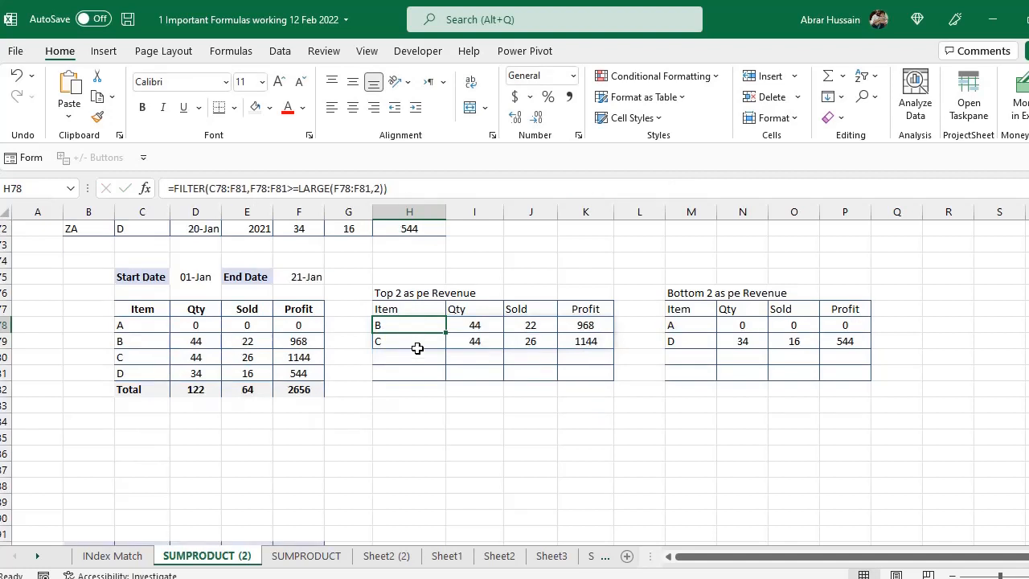
# Set the summary's Start Date to 1 Feb and its End Date to 31 Mar.
pyautogui.scroll(3, 417, 347)
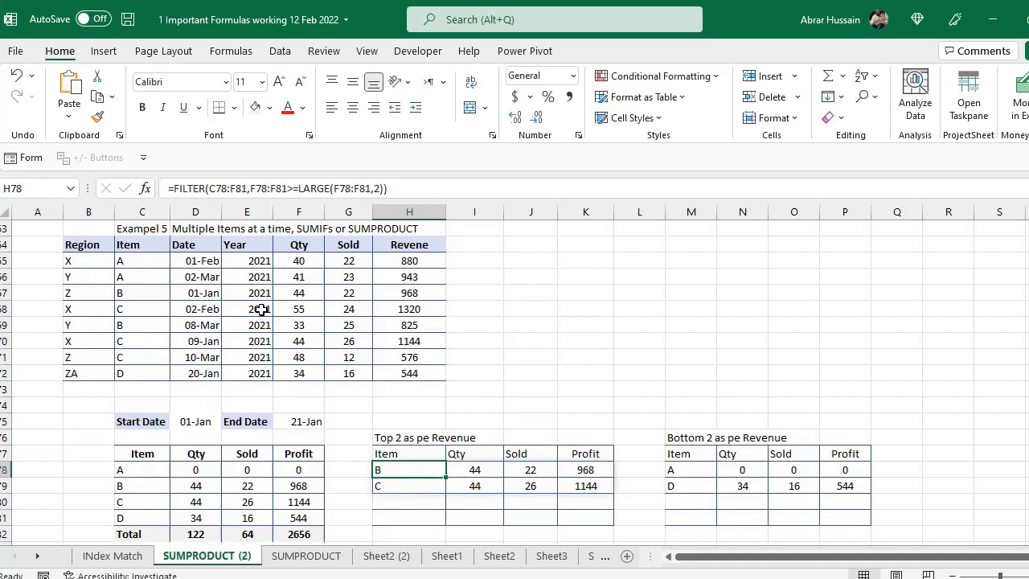
pyautogui.click(210, 306)
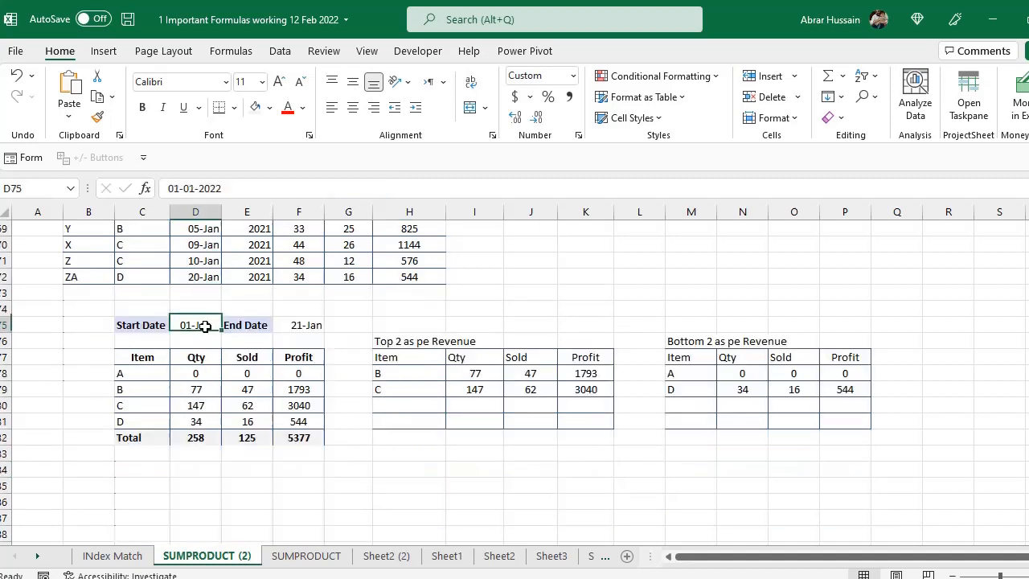
pyautogui.write('1 feb')
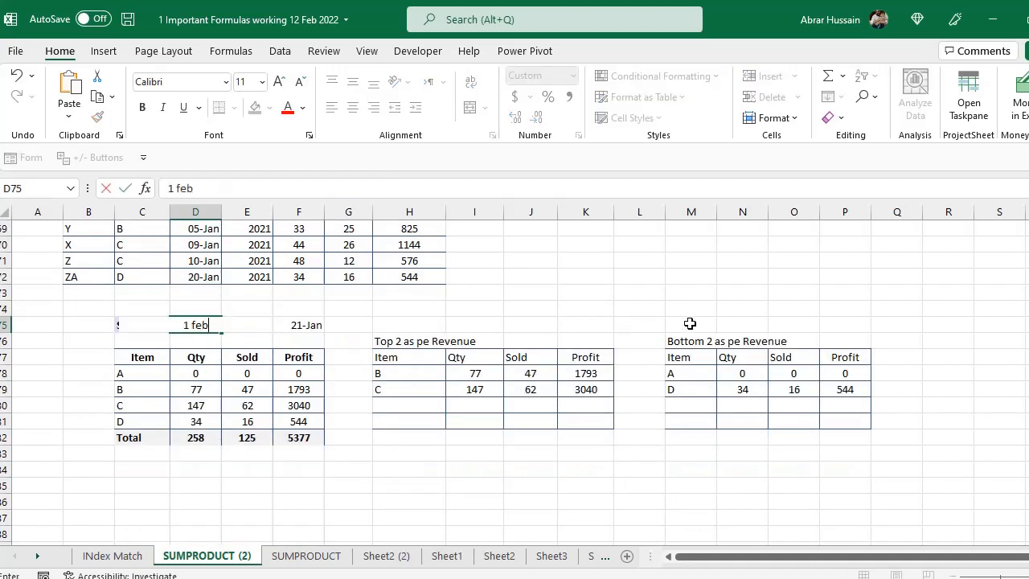
pyautogui.hotkey('ctrl', 'Return')
pyautogui.press('Right')
pyautogui.press('Right')
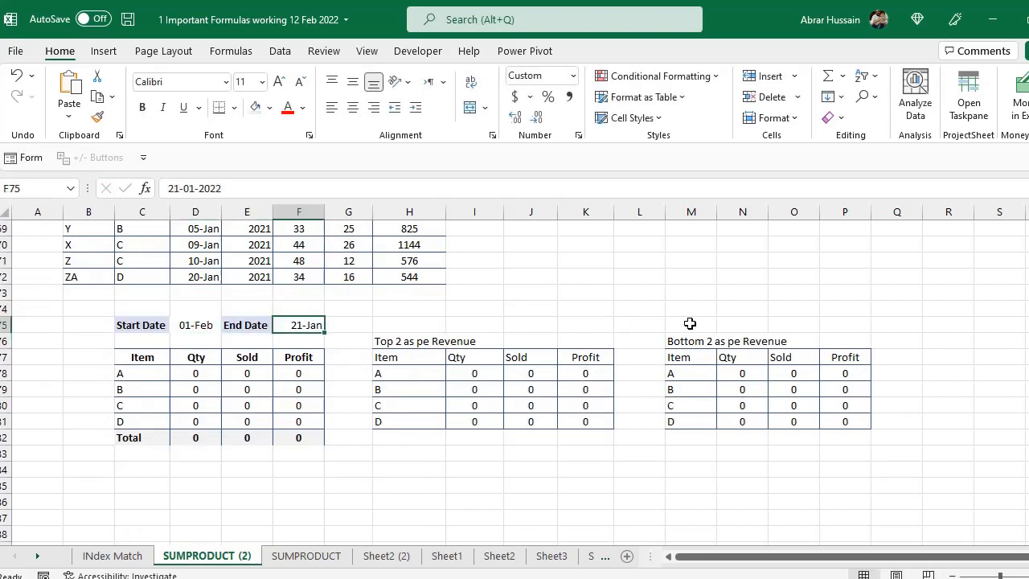
pyautogui.write('31 mar')
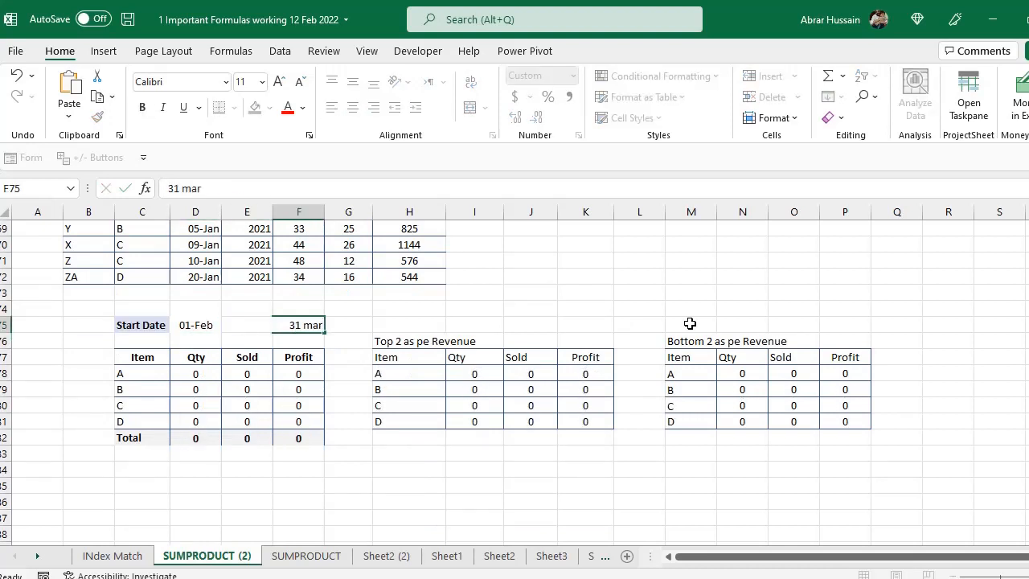
pyautogui.press('Return')
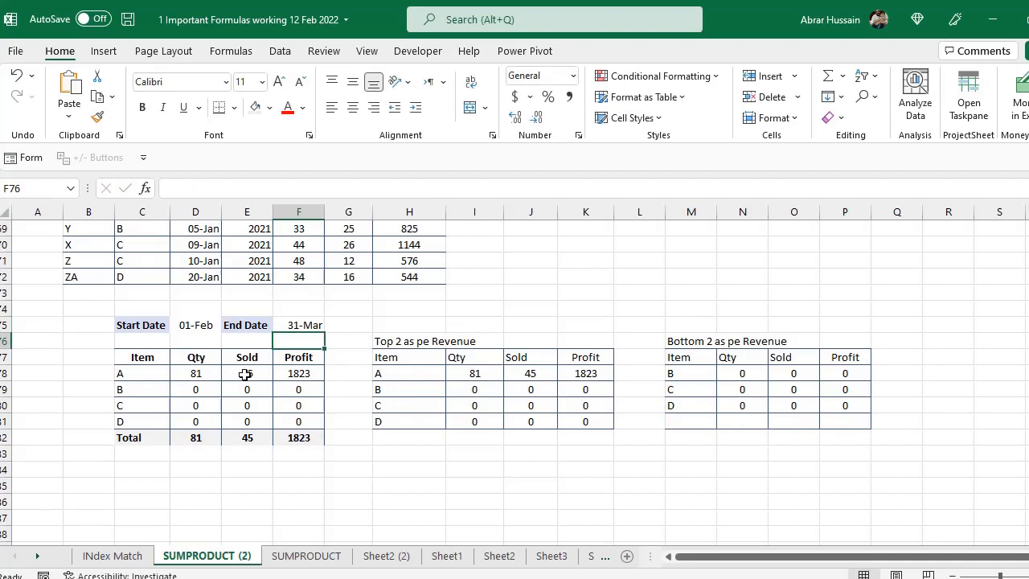
# Check the Start Date and End Date against item A's Qty, Sold and Profit in the summary table.
pyautogui.click(198, 323)
pyautogui.click(289, 323)
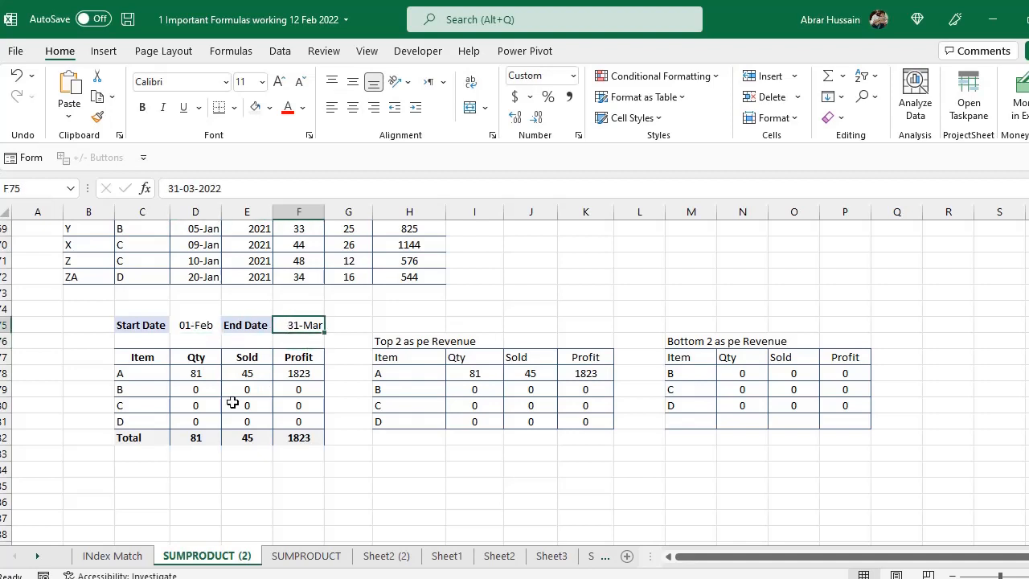
pyautogui.click(188, 373)
pyautogui.moveTo(188, 373); pyautogui.dragTo(280, 372)
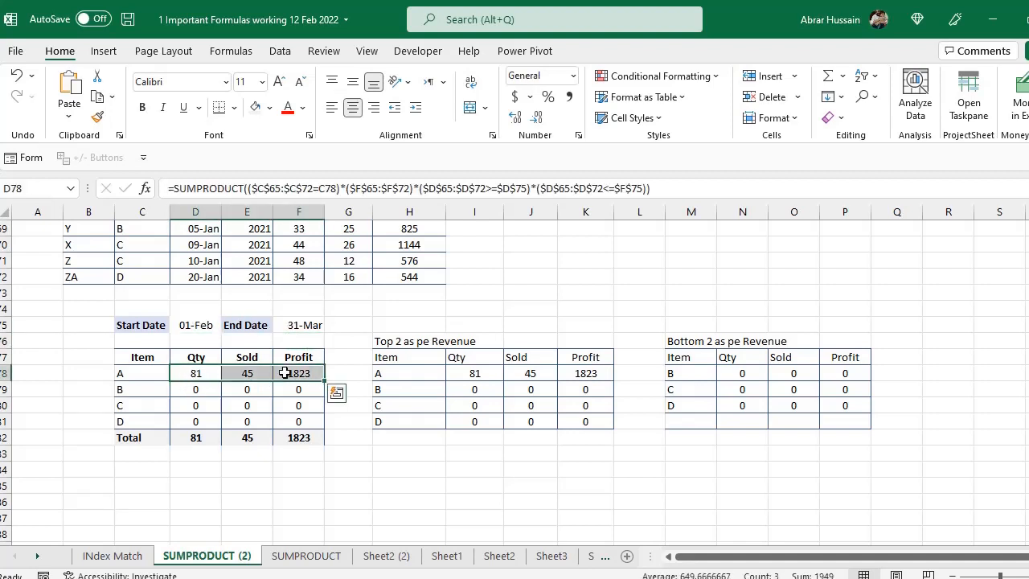
pyautogui.scroll(-1, 270, 390)
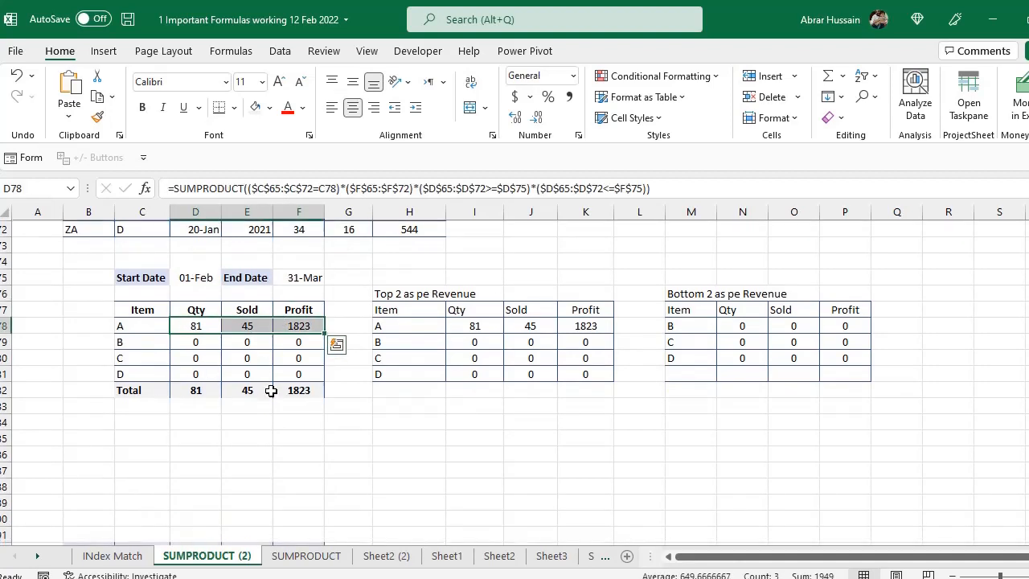
# Examine the Top 2 and Bottom 2 tables, checking the Top 2 rows for items B, C and D against item A.
pyautogui.click(392, 290)
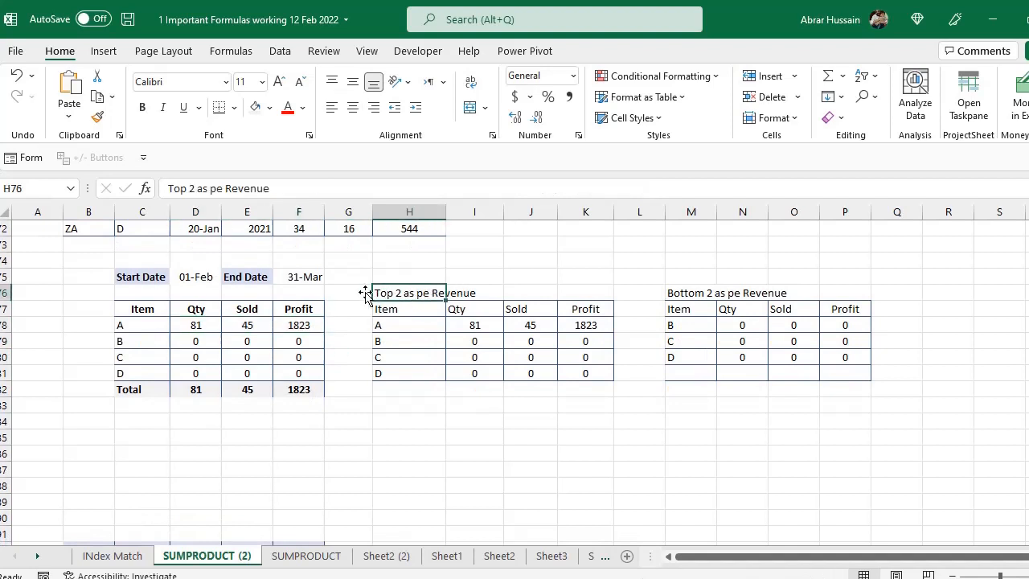
pyautogui.click(719, 294)
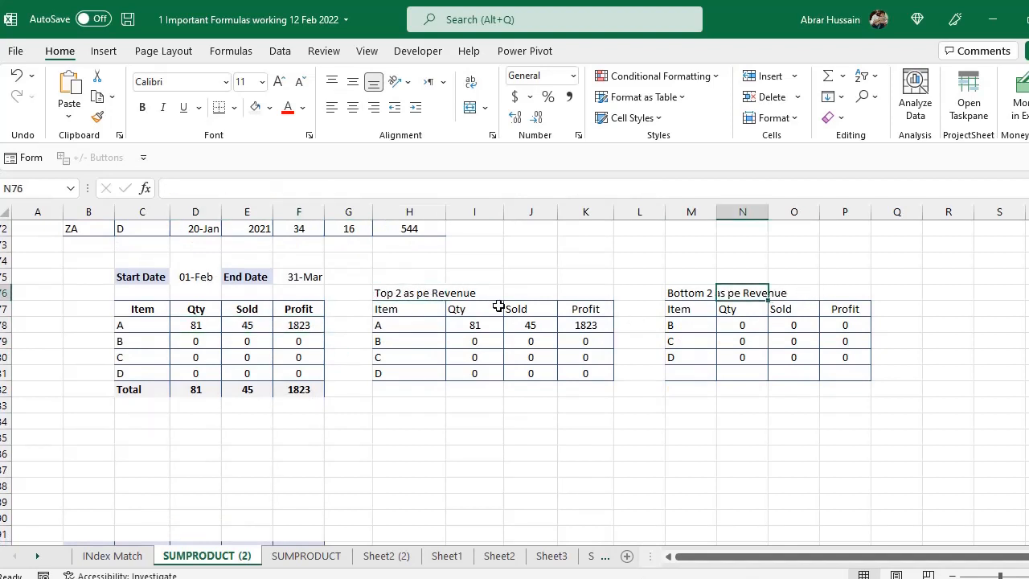
pyautogui.click(385, 310)
pyautogui.press('Up')
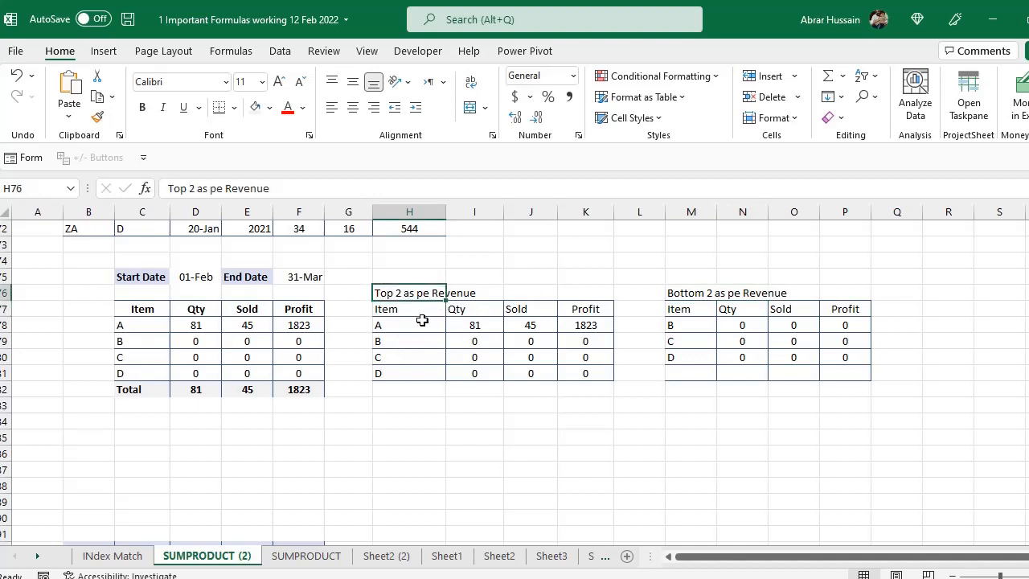
pyautogui.moveTo(410, 347); pyautogui.dragTo(565, 372)
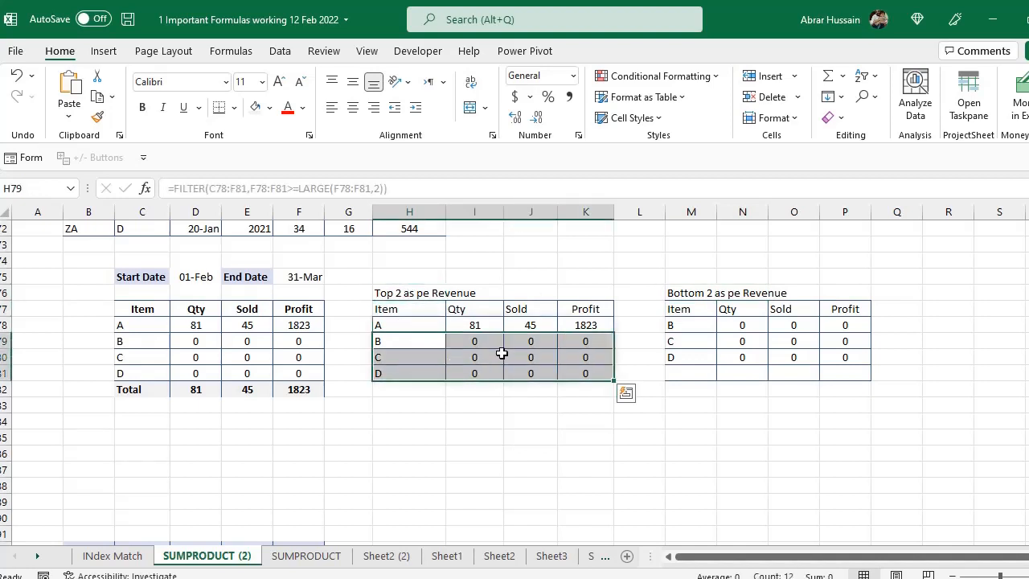
pyautogui.click(589, 345)
pyautogui.click(587, 372)
pyautogui.click(530, 360)
pyautogui.click(477, 342)
pyautogui.click(475, 323)
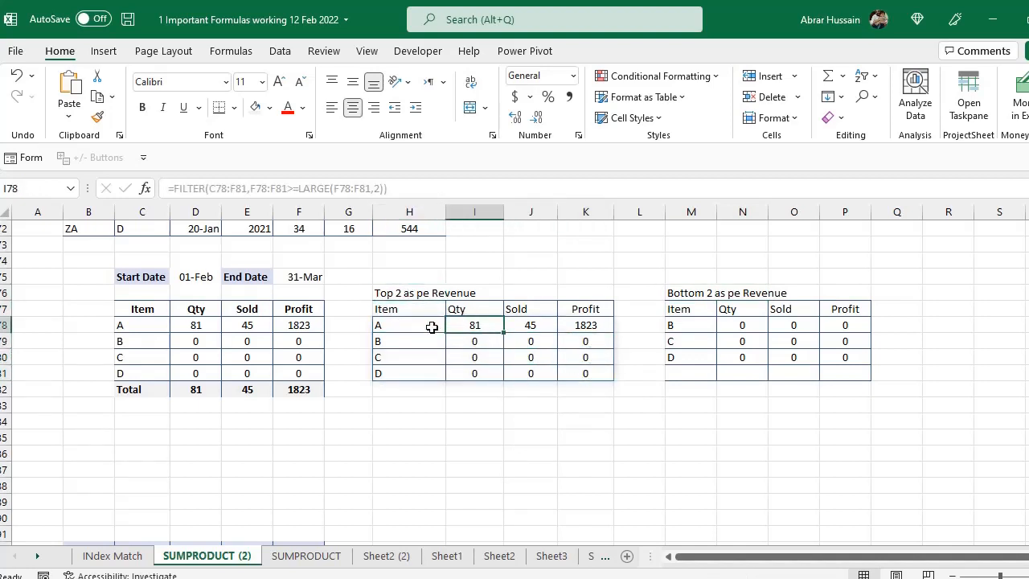
pyautogui.click(429, 327)
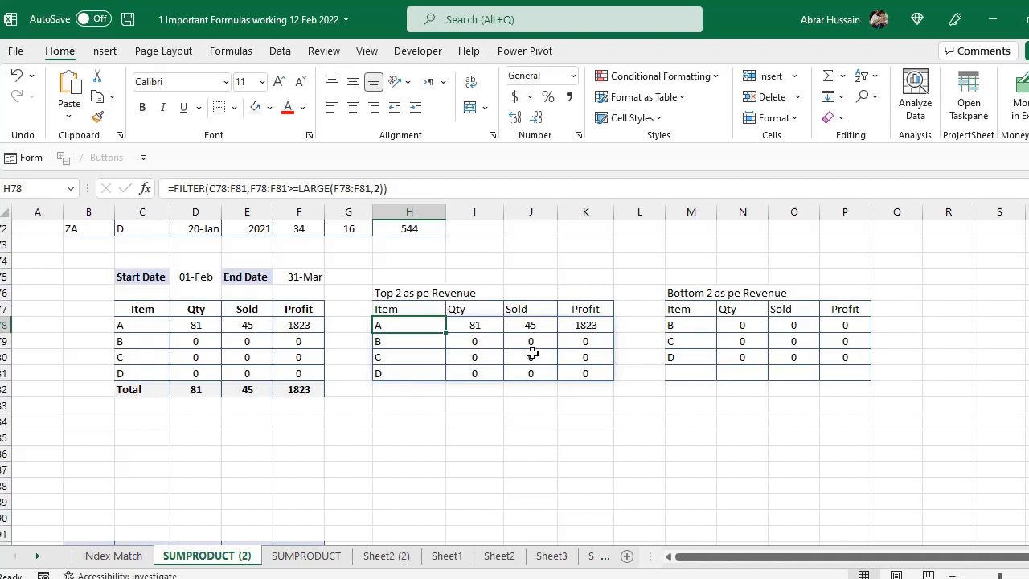
# Undo the recent date edits and review the FILTER formula in H78.
pyautogui.hotkey('ctrl', 'z')
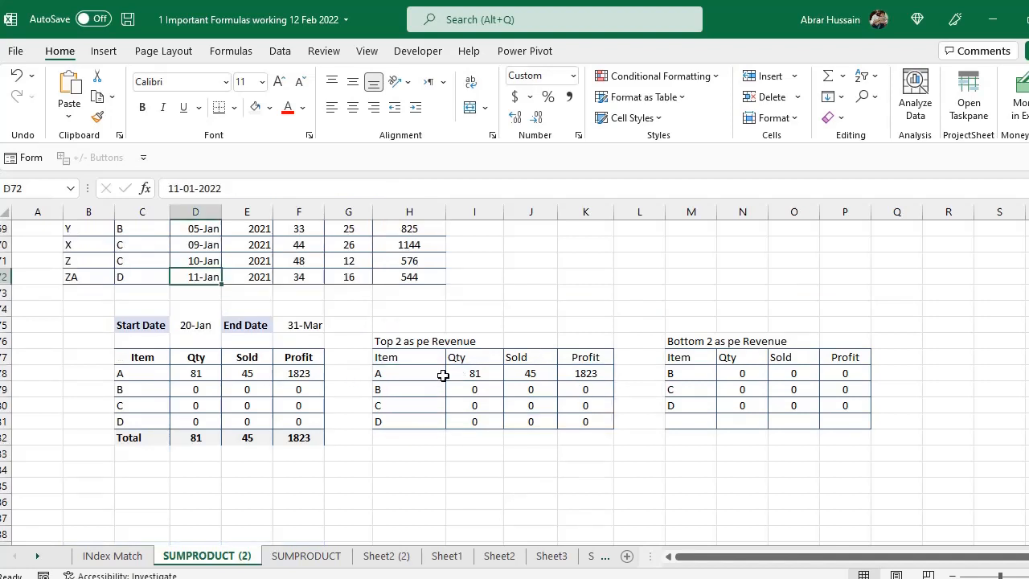
pyautogui.doubleClick(384, 374)
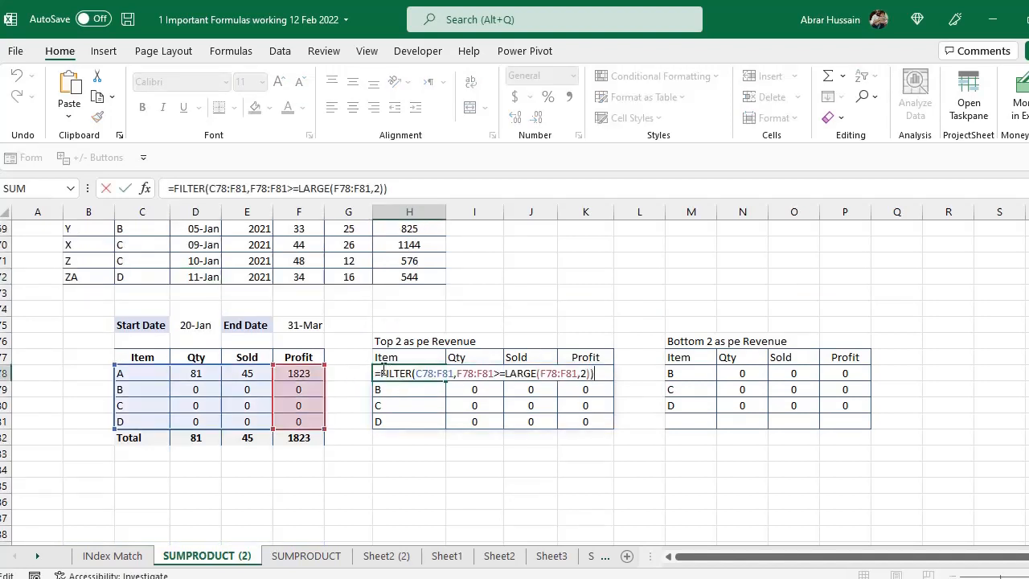
pyautogui.moveTo(383, 373); pyautogui.dragTo(616, 394)
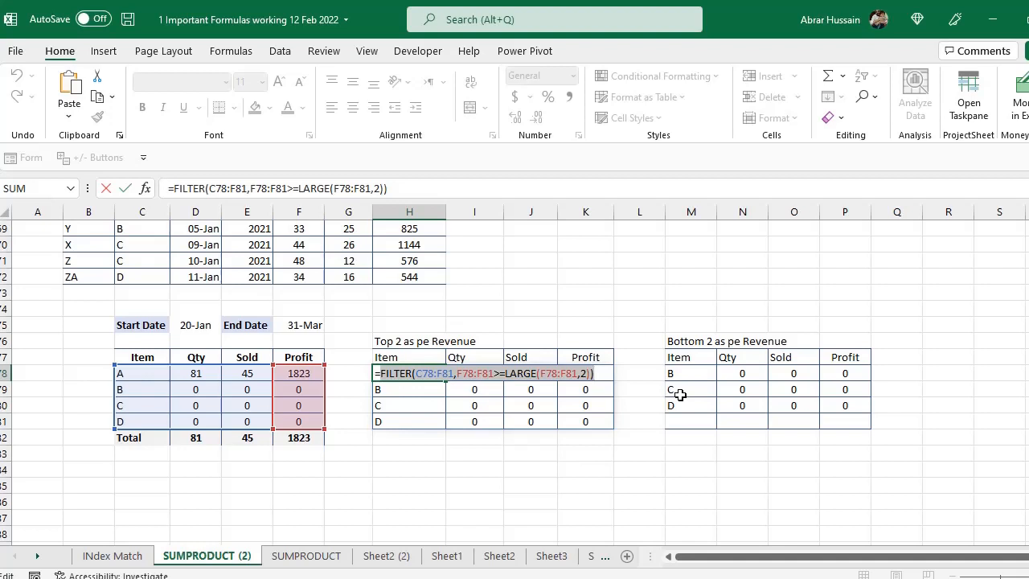
pyautogui.hotkey('ctrl', 'Return')
pyautogui.click(464, 311)
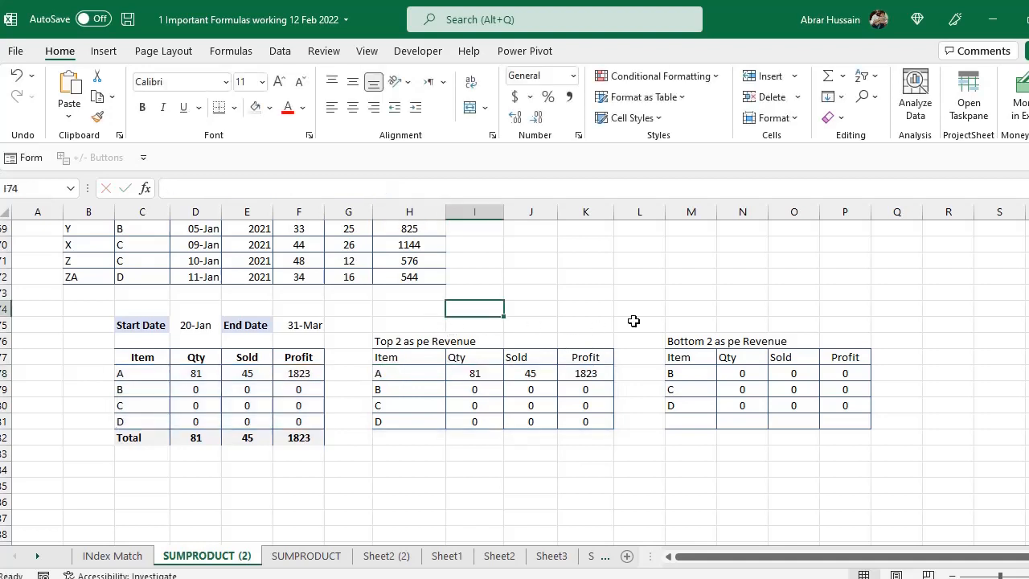
pyautogui.write('=IF(')
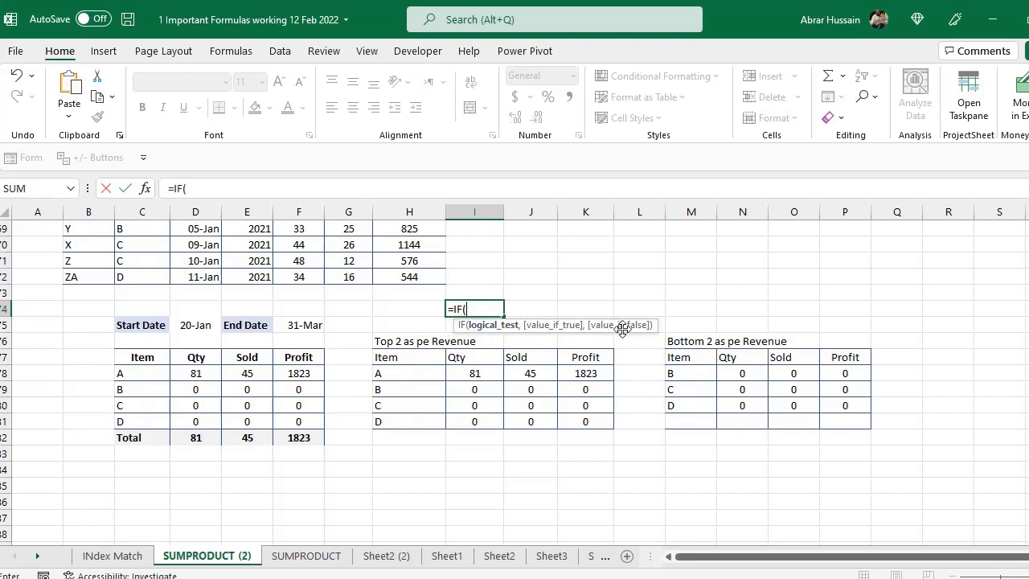
pyautogui.press('Escape')
# Insert IF(( before FILTER in the H78 formula so the filter becomes part of the logical test.
pyautogui.click(405, 372)
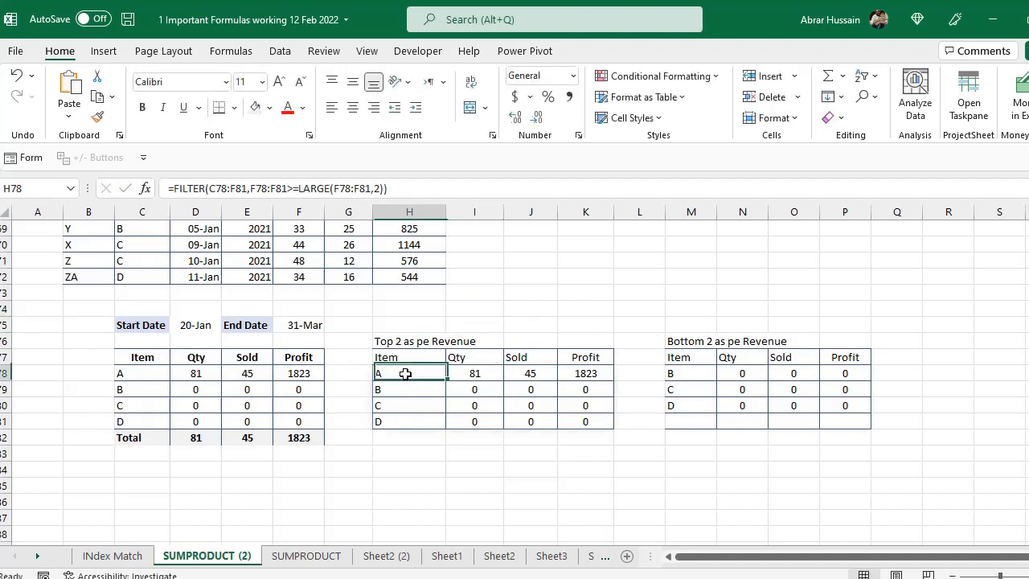
pyautogui.press('F2')
pyautogui.click(381, 373)
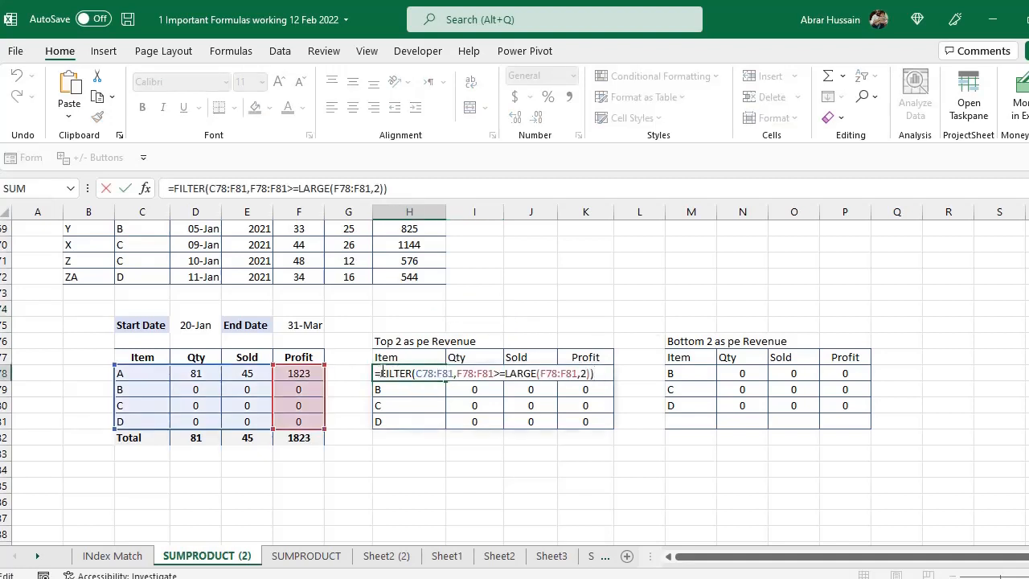
pyautogui.write('IF(')
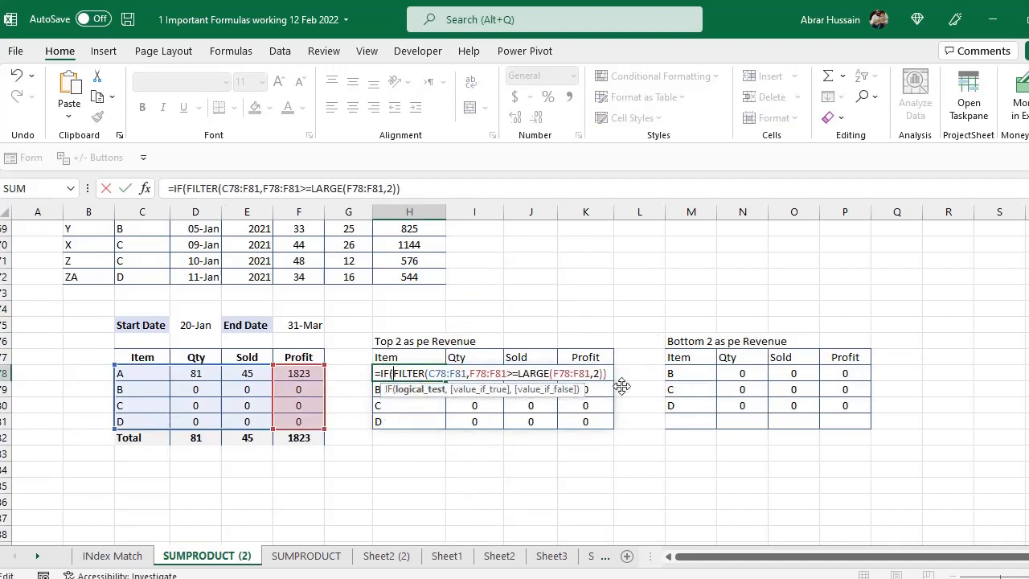
pyautogui.write('(')
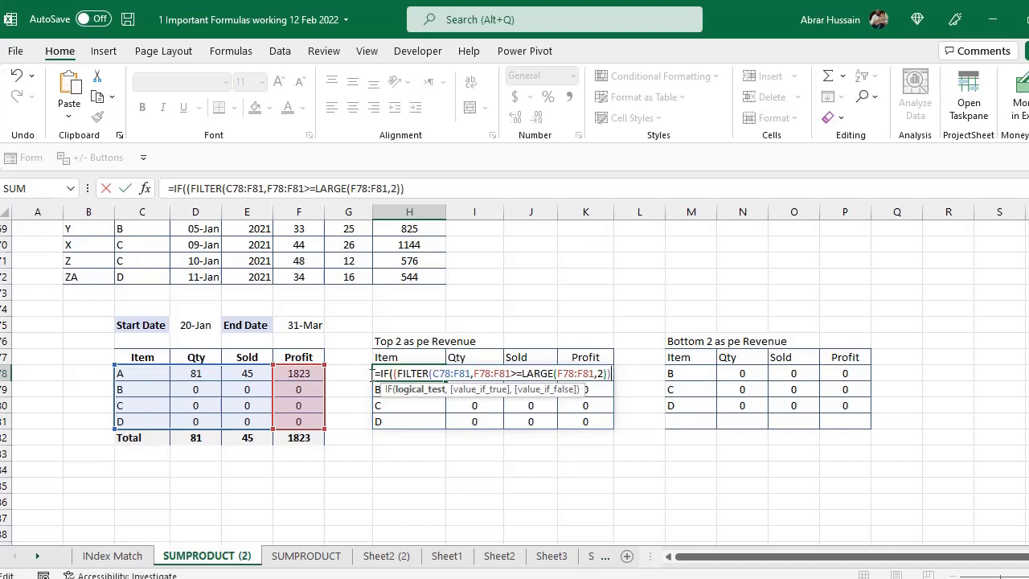
# Complete the IF logical test in H78 by comparing the FILTER result with >=2, ready for the value_if_true argument.
pyautogui.moveTo(400, 374); pyautogui.dragTo(600, 374)
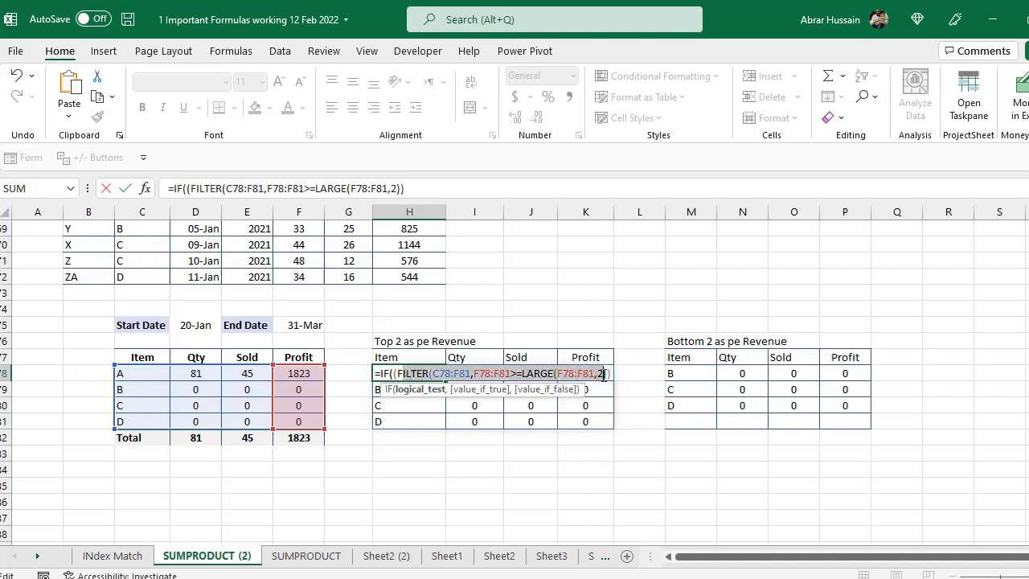
pyautogui.click(610, 372)
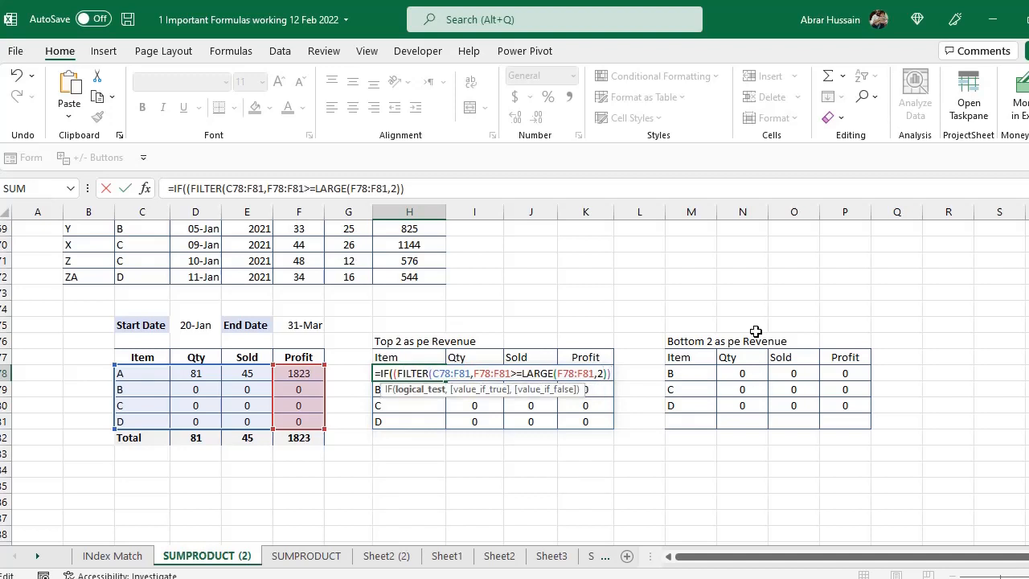
pyautogui.write('>=2,')
pyautogui.press('BackSpace')
pyautogui.write('))')
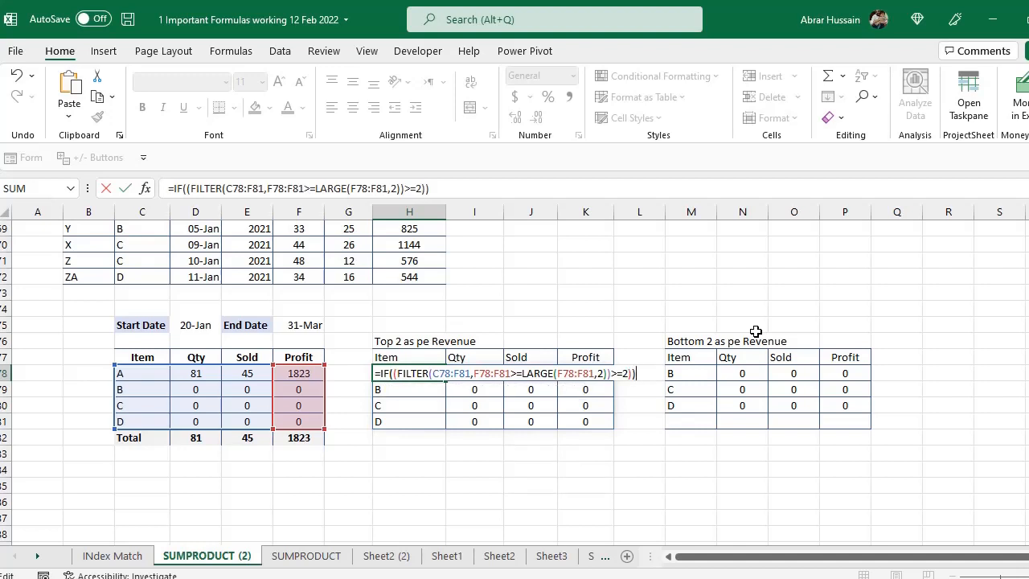
pyautogui.write(',')
pyautogui.press('BackSpace')
pyautogui.press('BackSpace')
pyautogui.write(',')
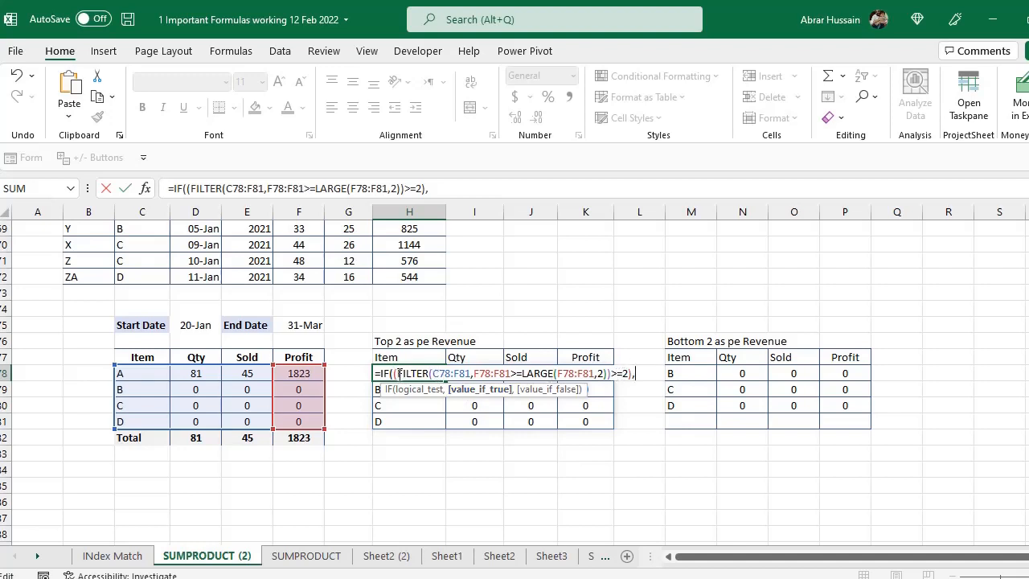
# Copy the FILTER expression into H78's value_if_true argument, set value_if_false to " ", and commit the formula.
pyautogui.moveTo(397, 374); pyautogui.dragTo(608, 372)
pyautogui.hotkey('ctrl', 'c')
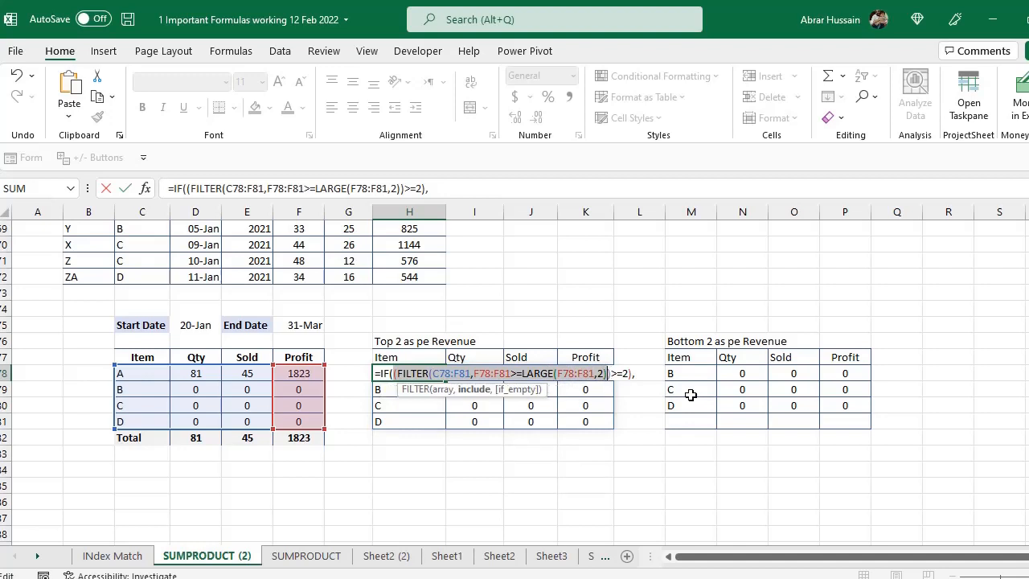
pyautogui.click(639, 374)
pyautogui.hotkey('ctrl', 'v')
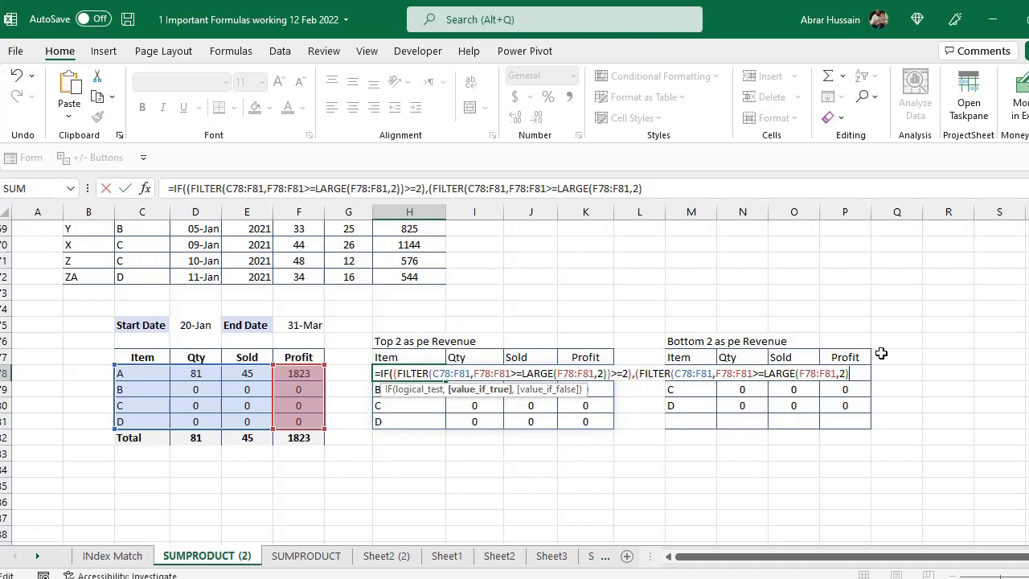
pyautogui.write('),')
pyautogui.press('BackSpace')
pyautogui.write('),')
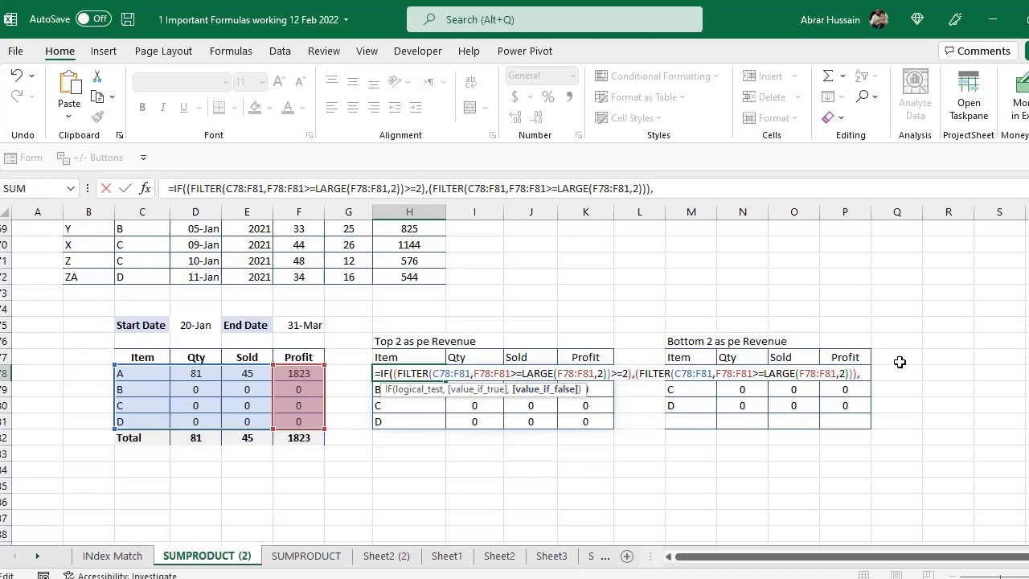
pyautogui.write('" ")')
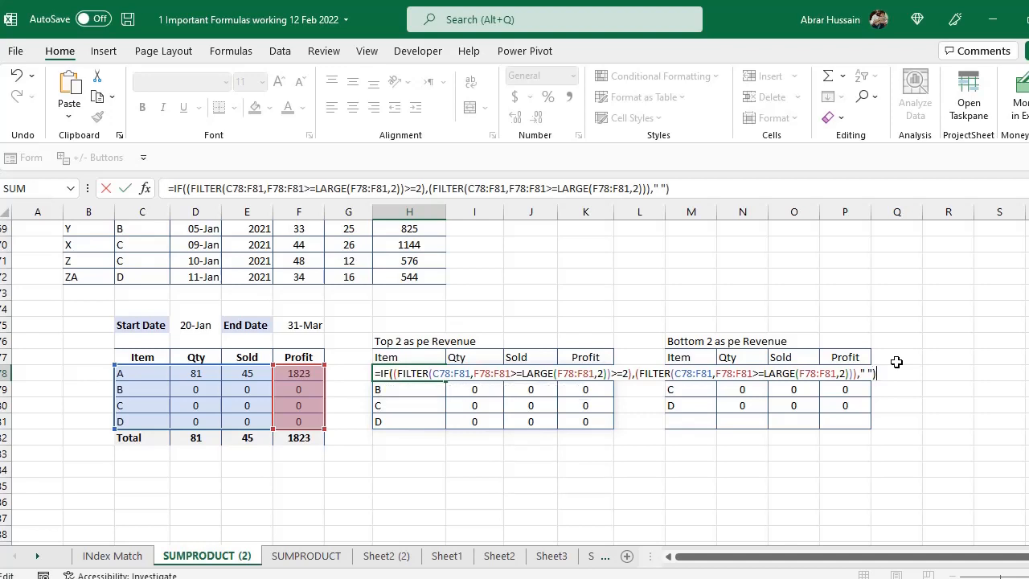
pyautogui.press('Return')
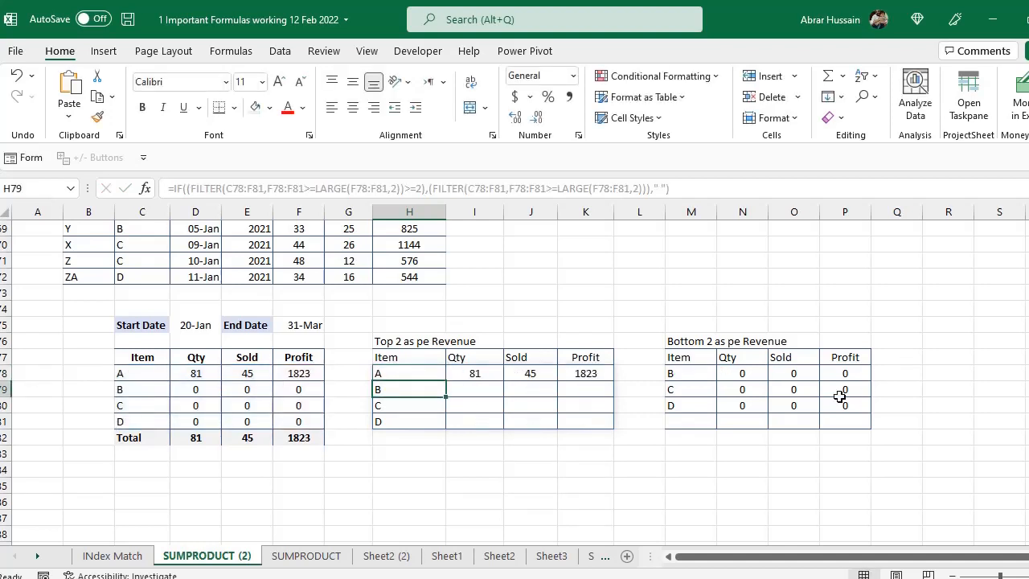
# Check the Top 2 rows for items B, C and D and compare item A's figures with the summary table.
pyautogui.moveTo(486, 392); pyautogui.dragTo(580, 422)
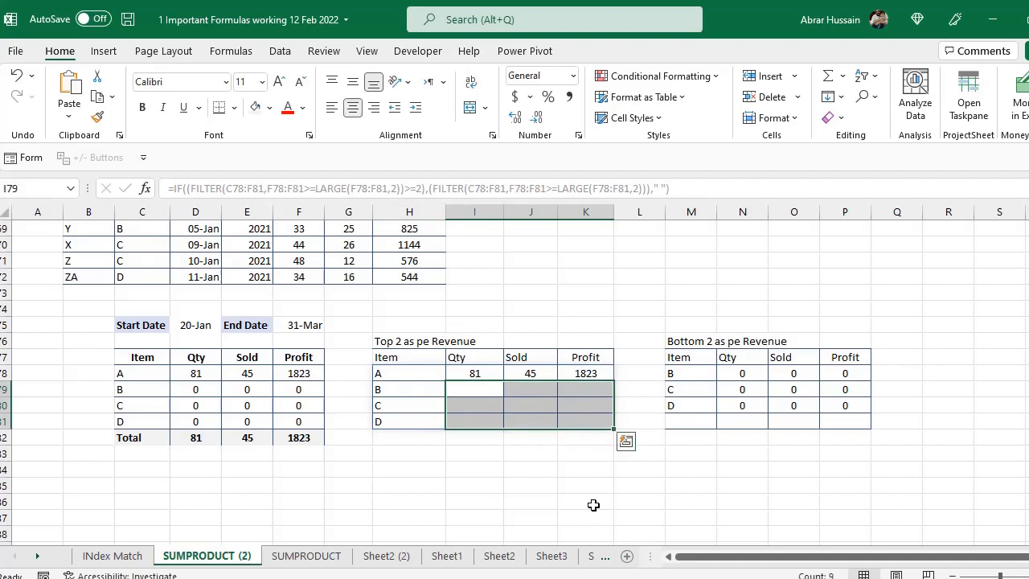
pyautogui.click(471, 373)
pyautogui.moveTo(189, 370); pyautogui.dragTo(301, 372)
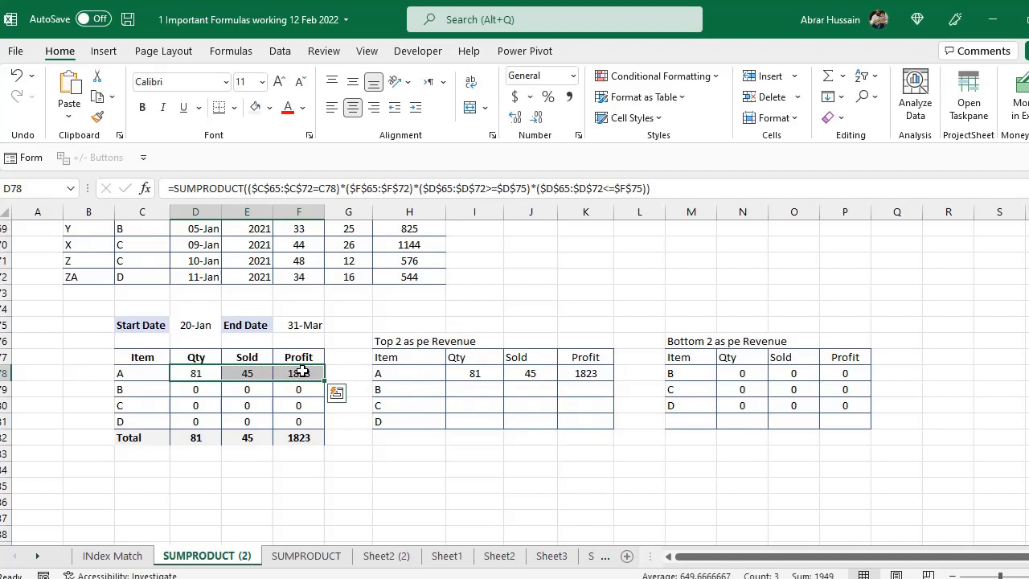
# Set the Start Date in D75 to 1 Jan.
pyautogui.click(206, 322)
pyautogui.write('1 jan')
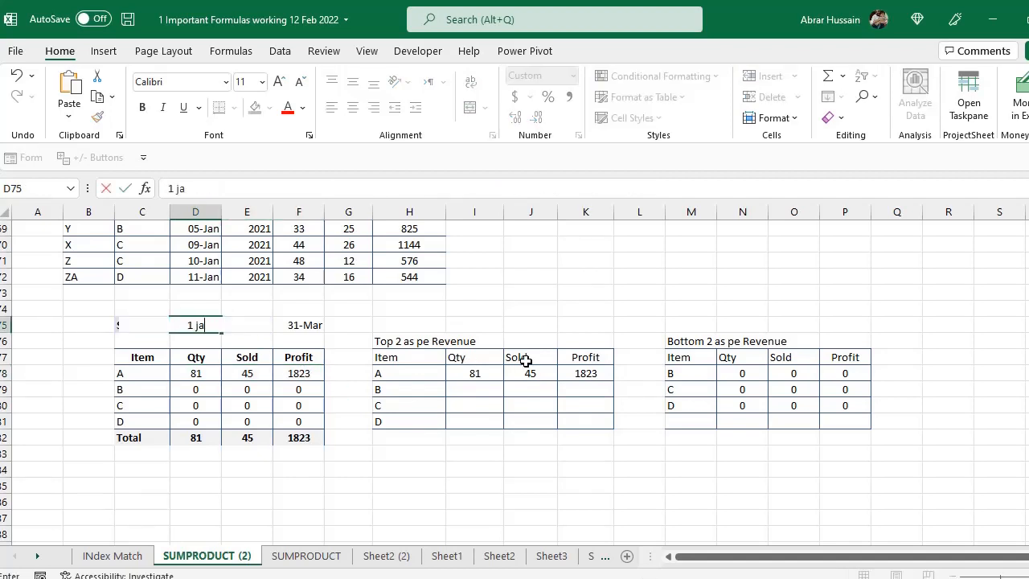
pyautogui.hotkey('ctrl', 'Return')
pyautogui.press('Right')
pyautogui.press('Right')
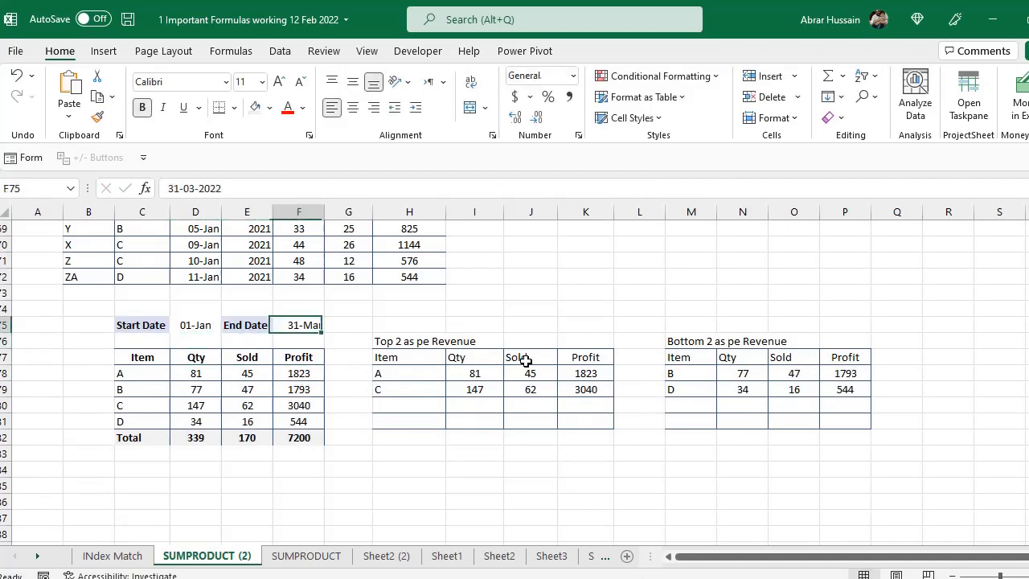
# Examine the Top 2 rows for items A and C, the IF formula in H78, and the summary table for the date range.
pyautogui.moveTo(480, 393); pyautogui.dragTo(592, 391)
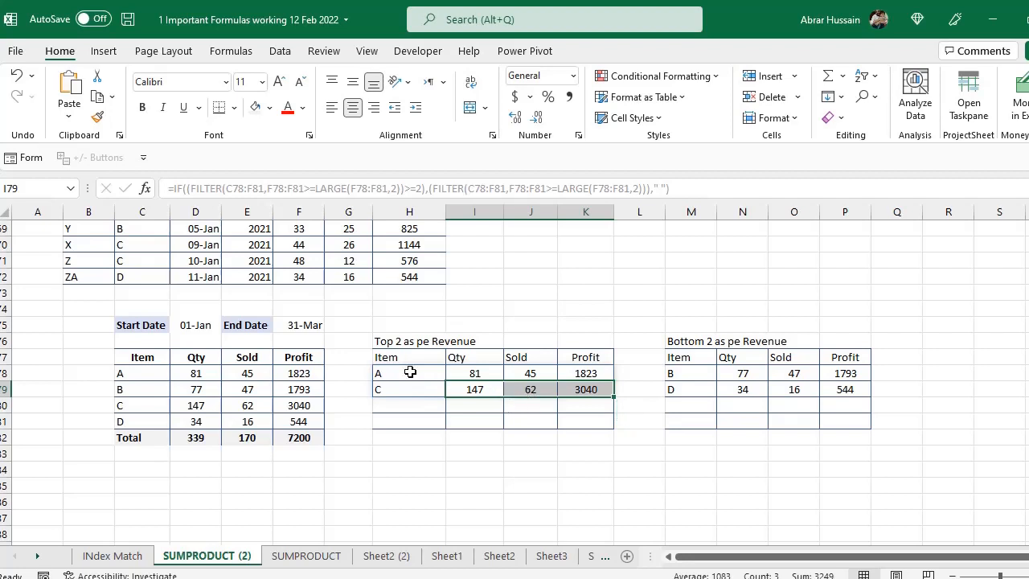
pyautogui.click(439, 343)
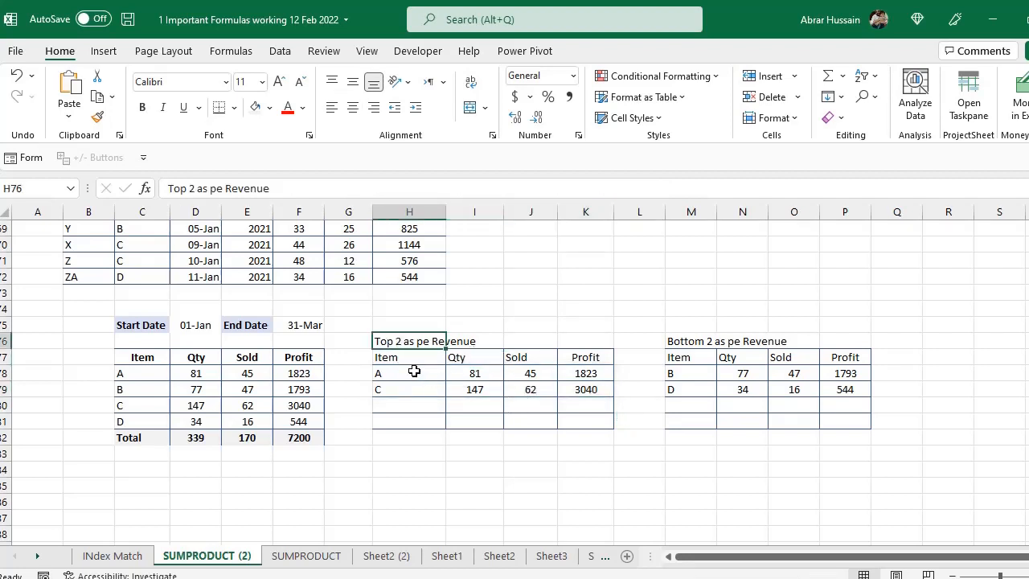
pyautogui.doubleClick(414, 370)
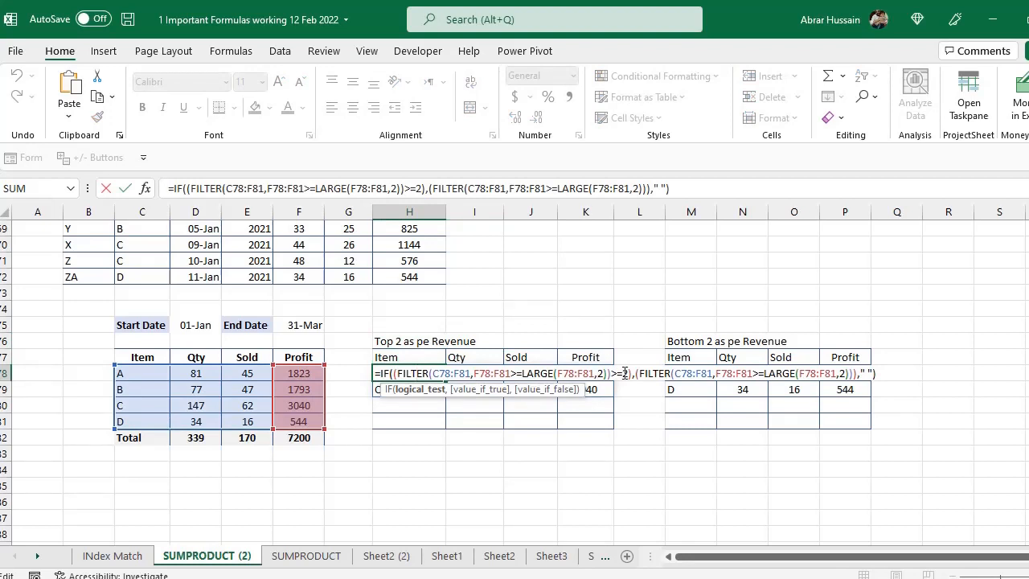
pyautogui.press('Escape')
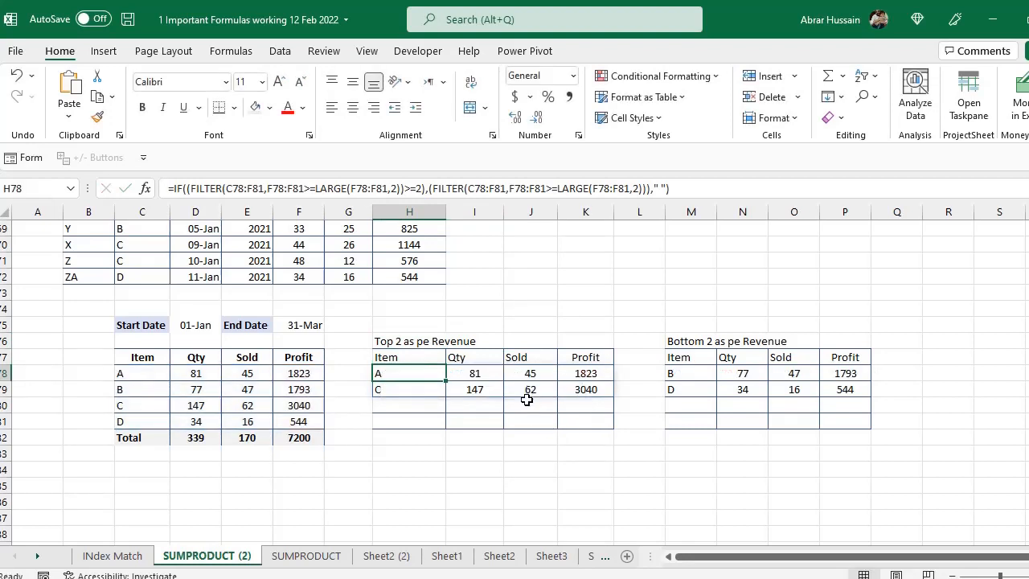
pyautogui.click(200, 323)
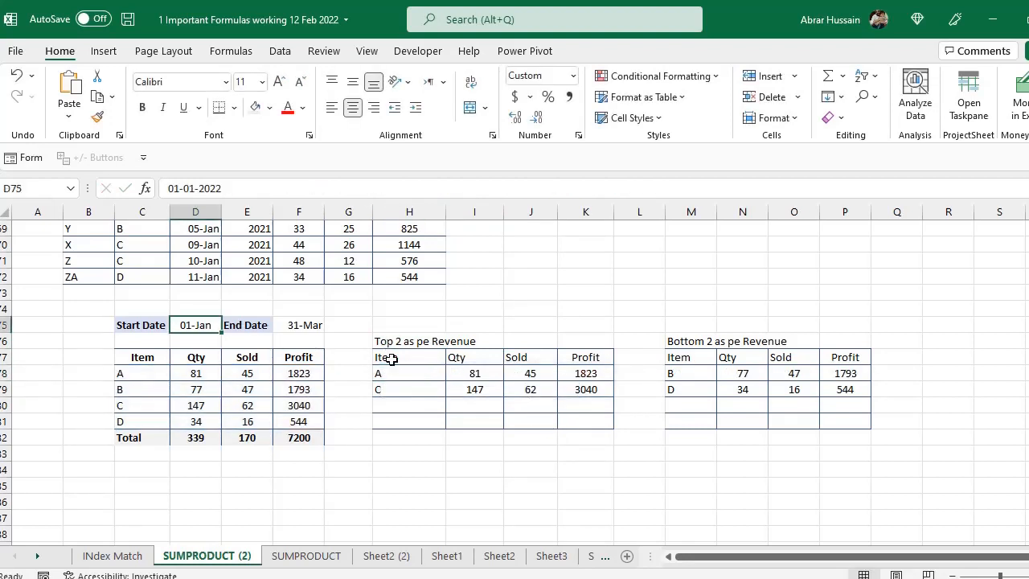
pyautogui.click(471, 390)
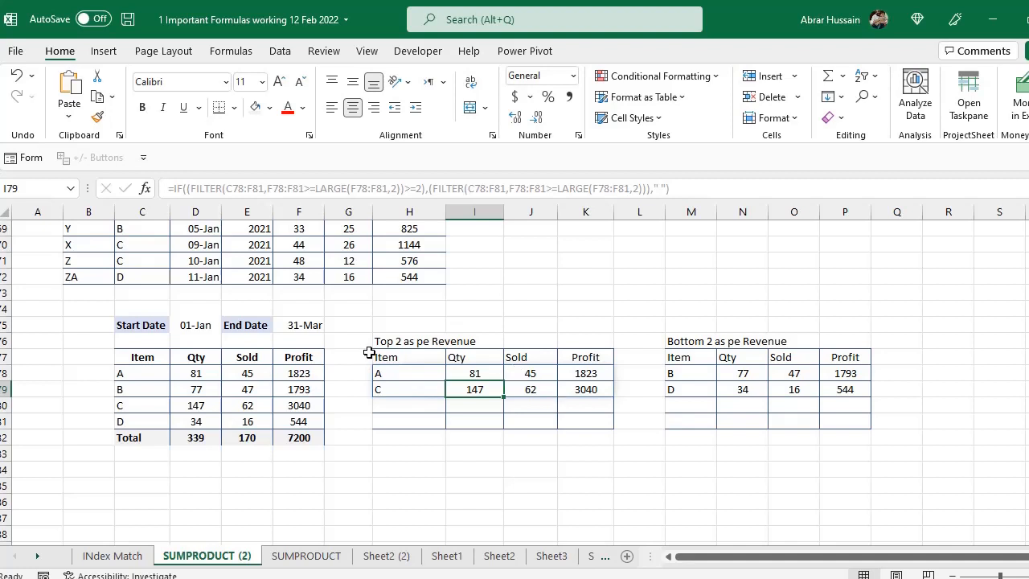
pyautogui.click(194, 376)
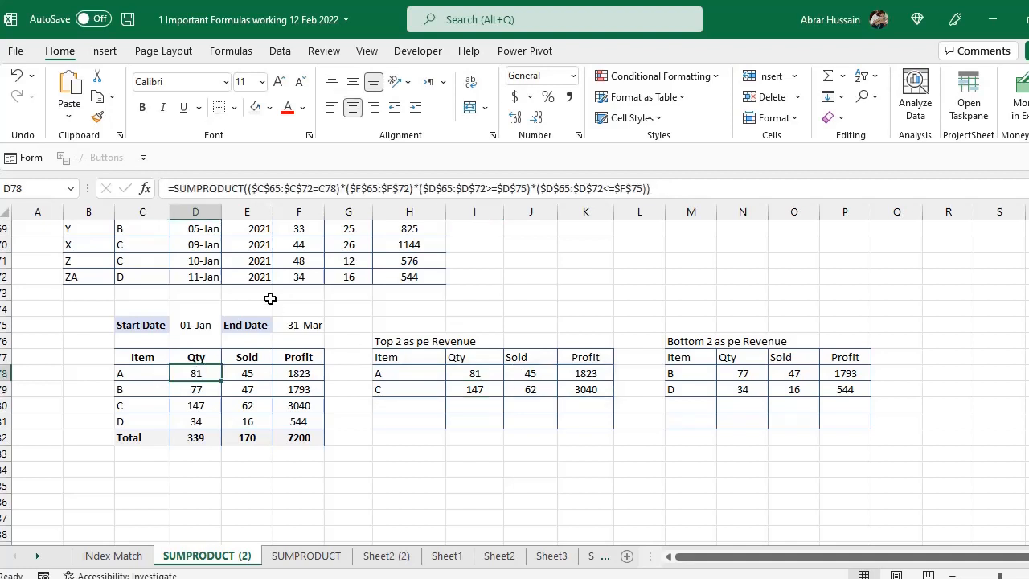
pyautogui.scroll(1, 259, 293)
pyautogui.click(142, 420)
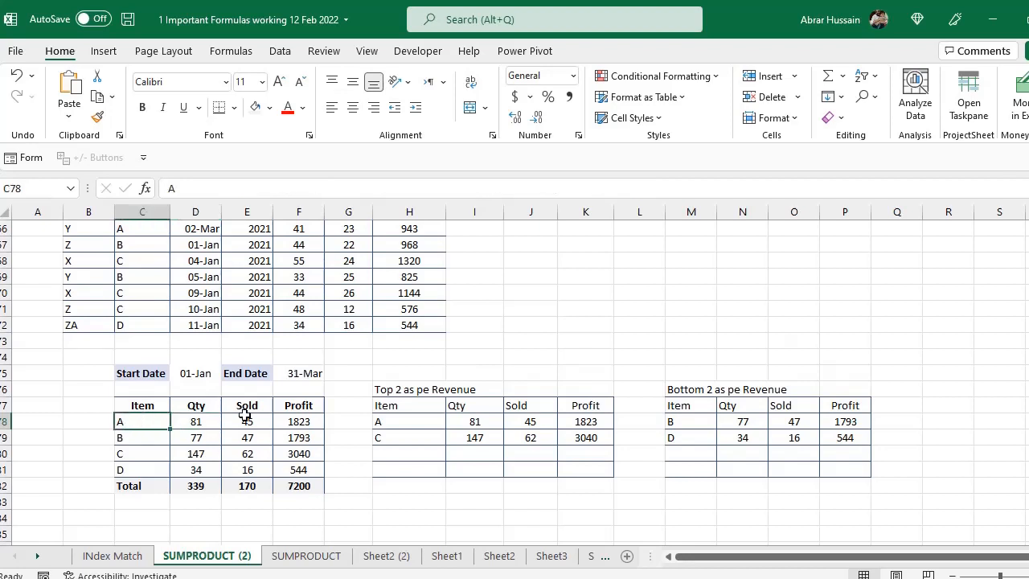
pyautogui.scroll(-1, 283, 438)
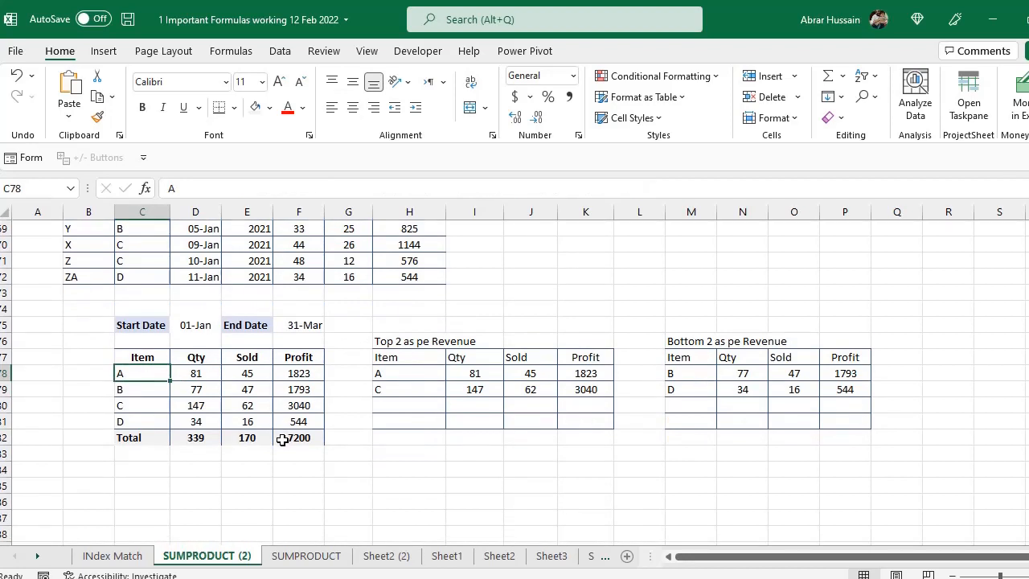
pyautogui.click(203, 374)
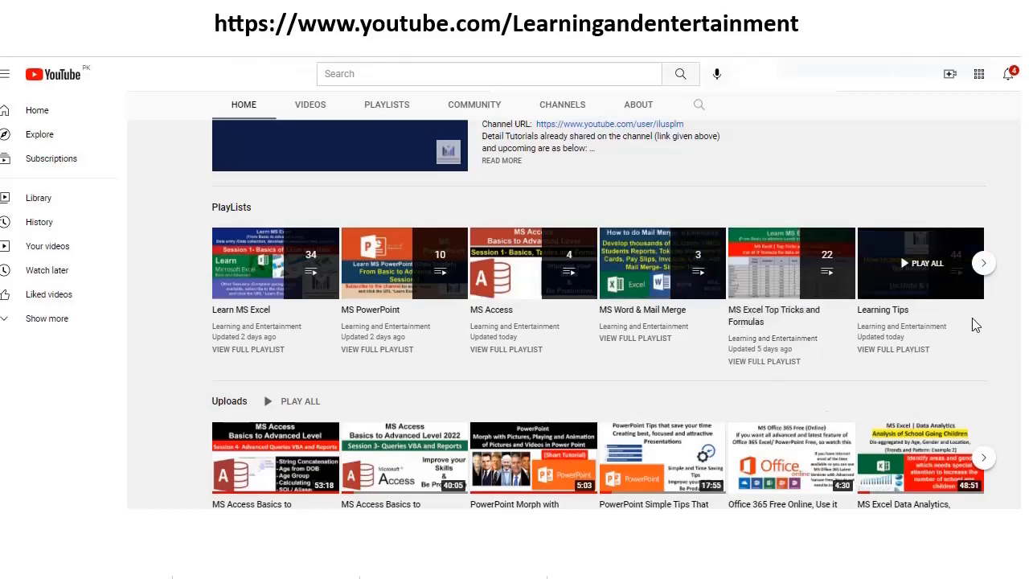
# Switch to the Learning and Entertainment YouTube channel and browse its playlists, uploads, Learn MS Excel and MS PowerPoint sections.
pyautogui.click(983, 265)
pyautogui.scroll(1, 313, 437)
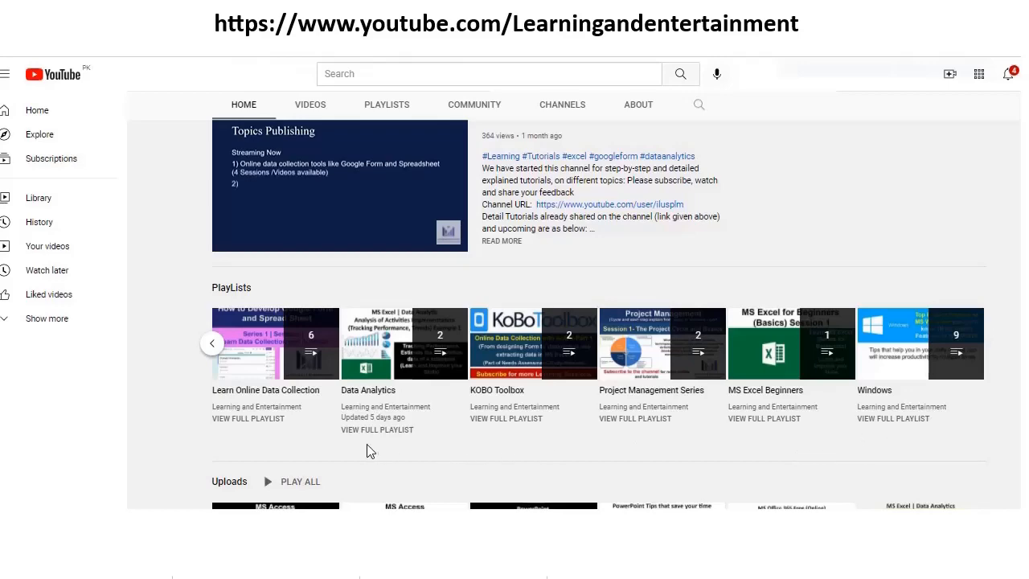
pyautogui.scroll(-2, 367, 446)
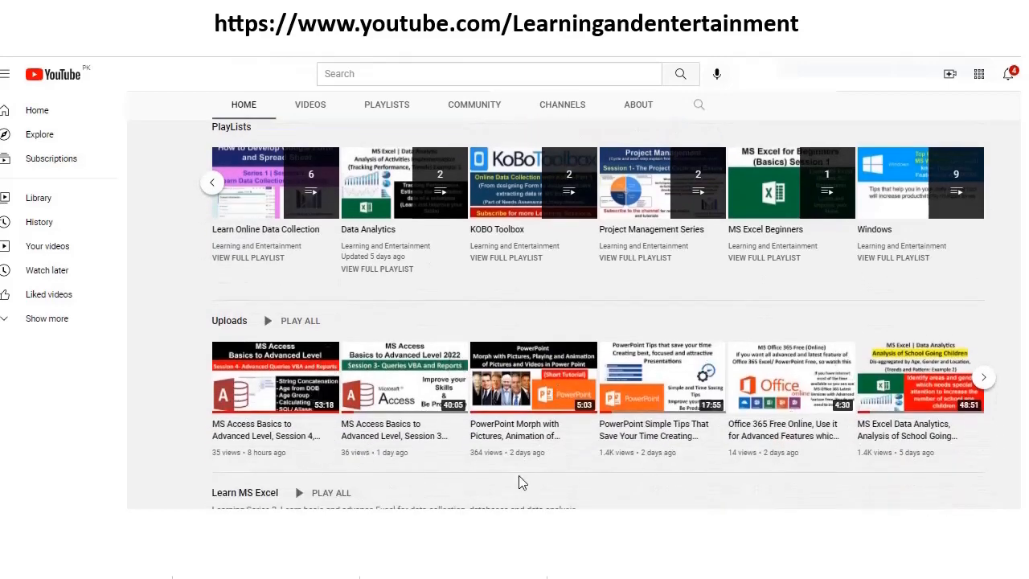
pyautogui.scroll(-4, 518, 475)
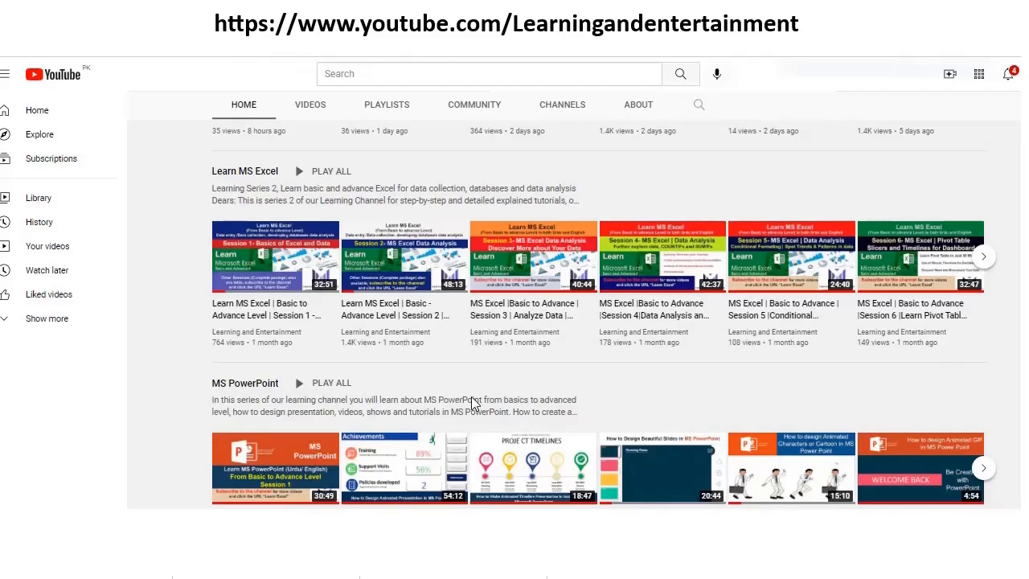
pyautogui.scroll(-1, 473, 397)
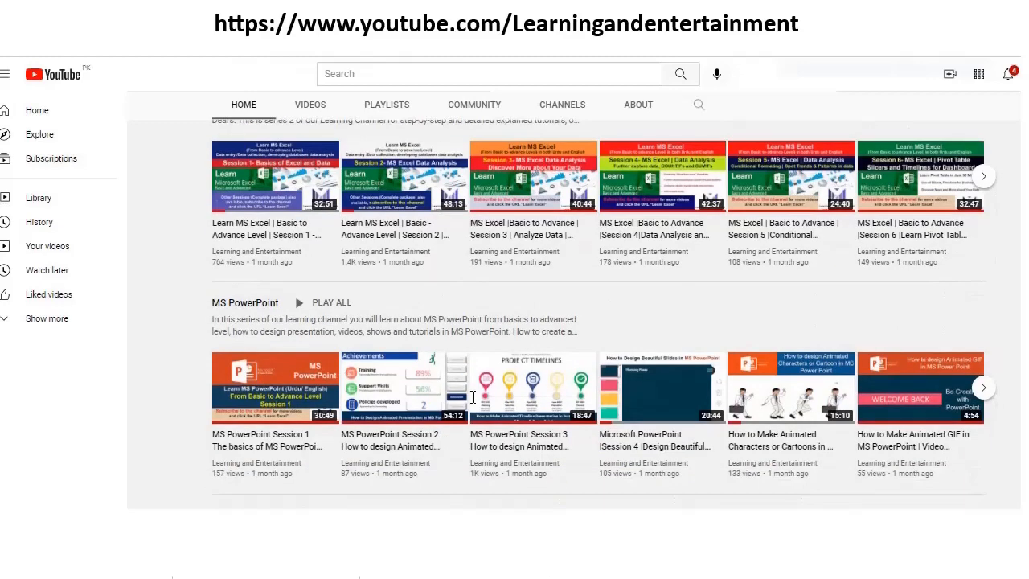